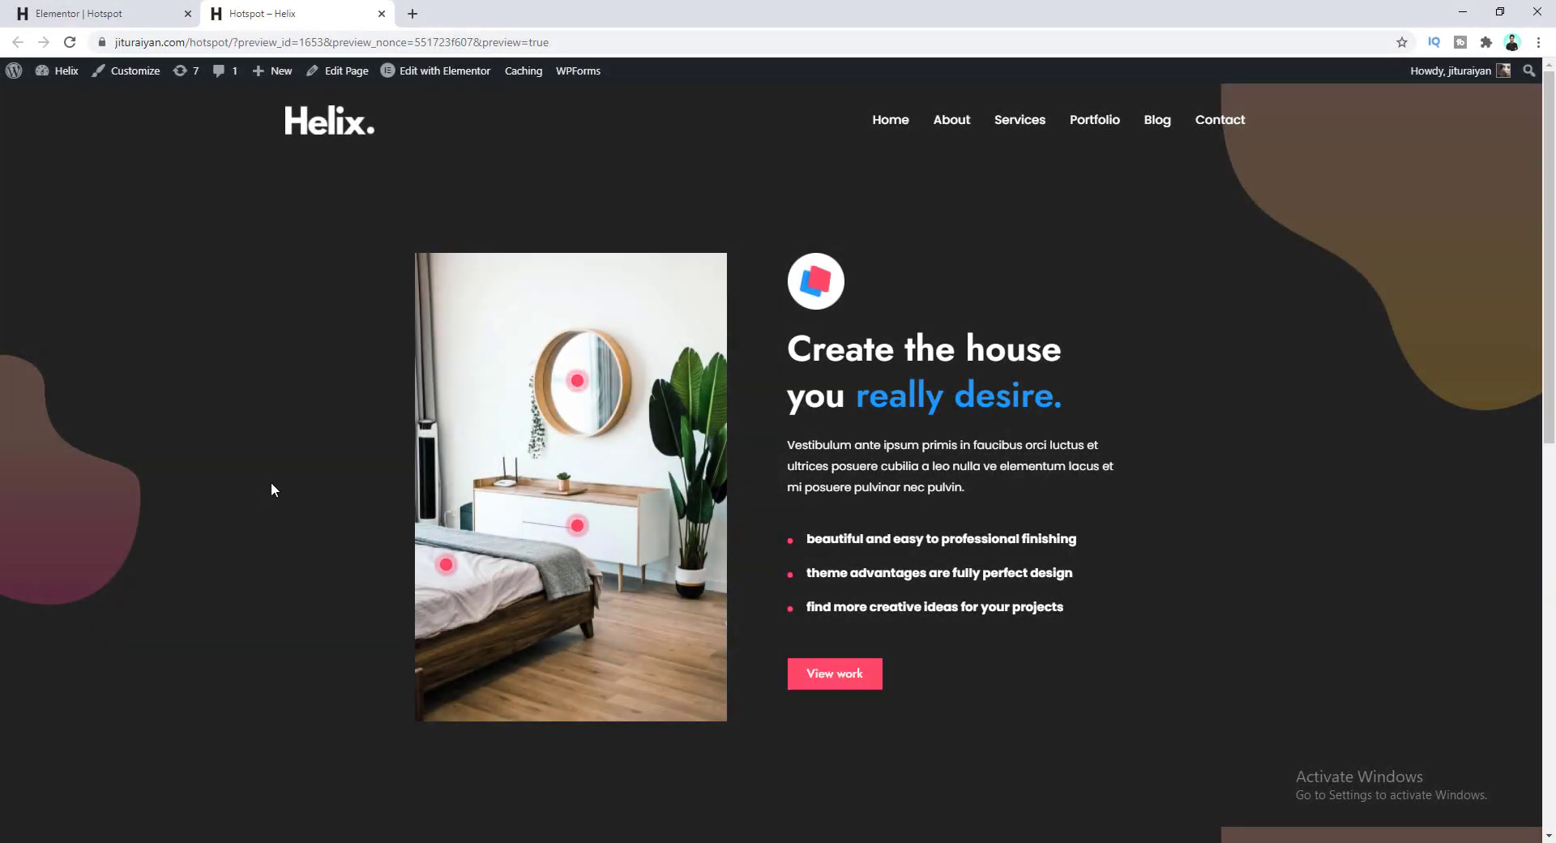
# - Preview the finished hotspot page and reveal the bed's product card
pyautogui.click(445, 564)
pyautogui.moveTo(577, 380)
pyautogui.moveTo(570, 522)
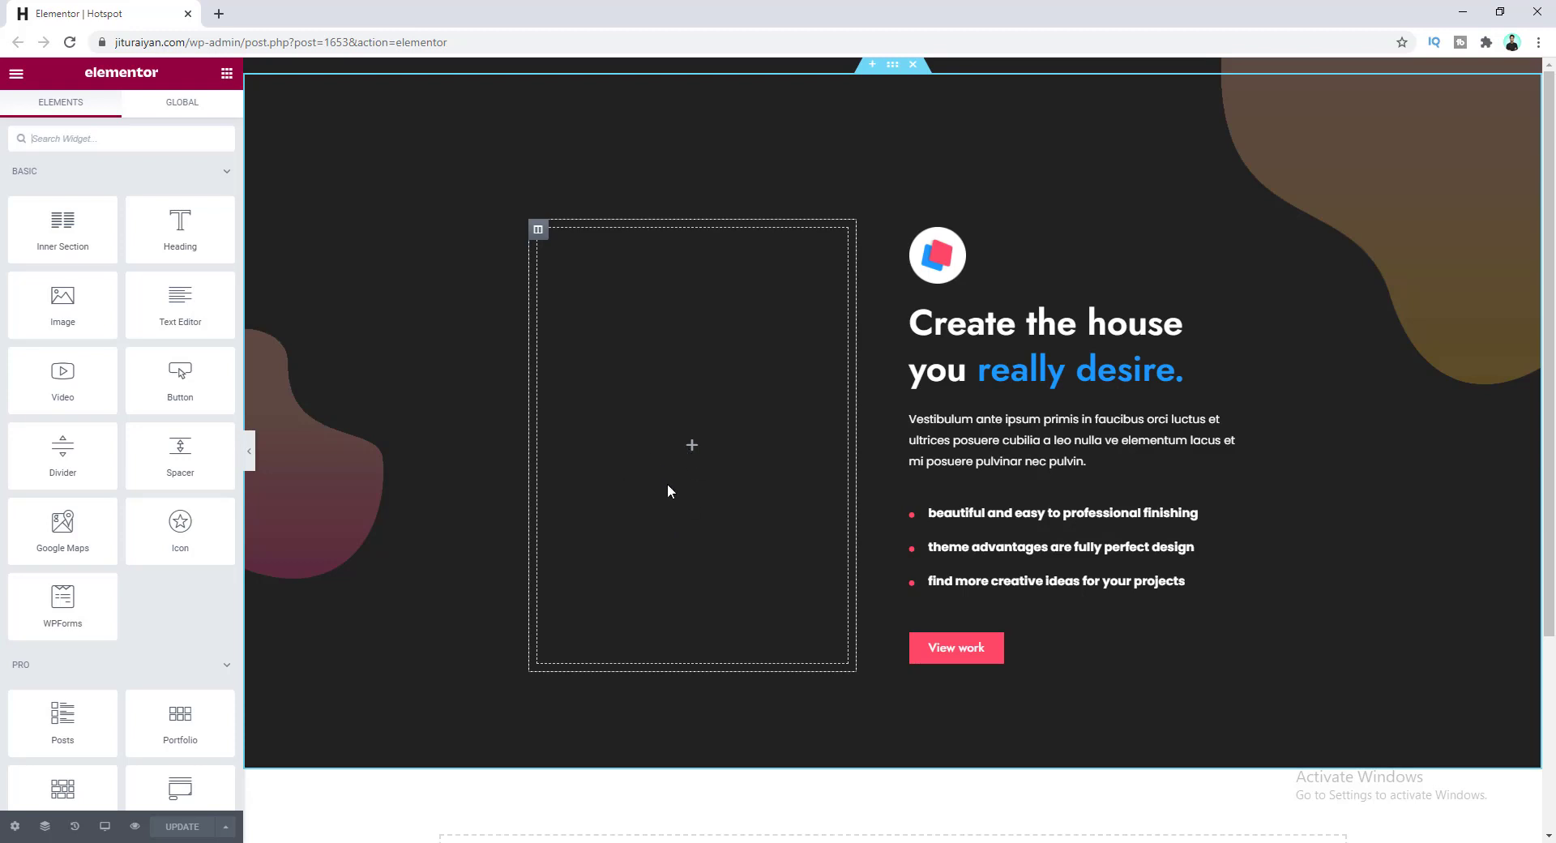
# - Drop an Image widget into the empty left column and insert the bedroom photo from the Media Library
pyautogui.moveTo(62, 302); pyautogui.dragTo(635, 446)
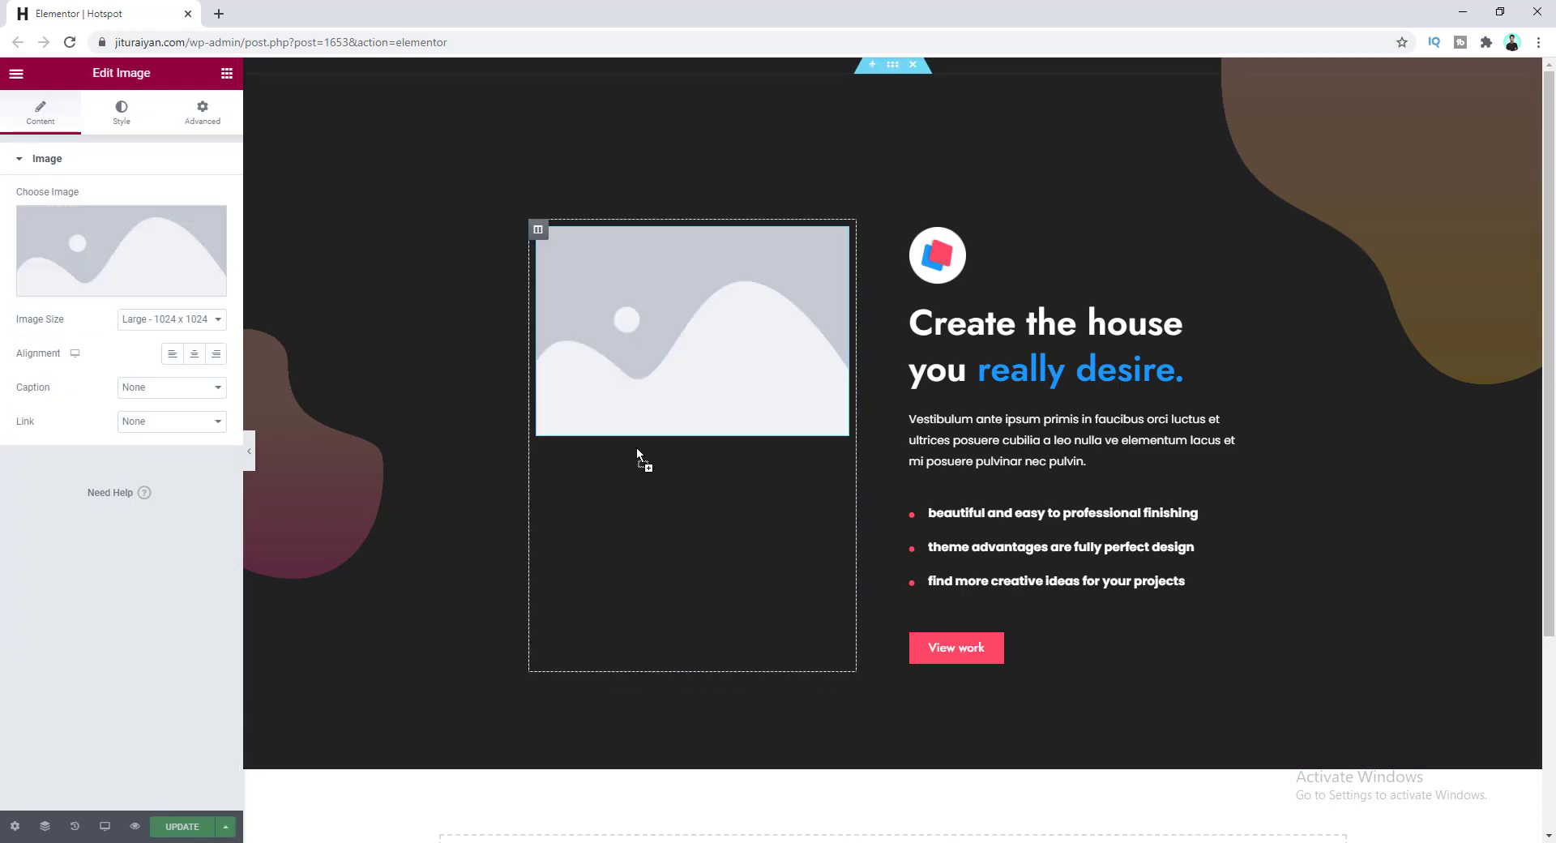
pyautogui.click(109, 259)
pyautogui.click(469, 273)
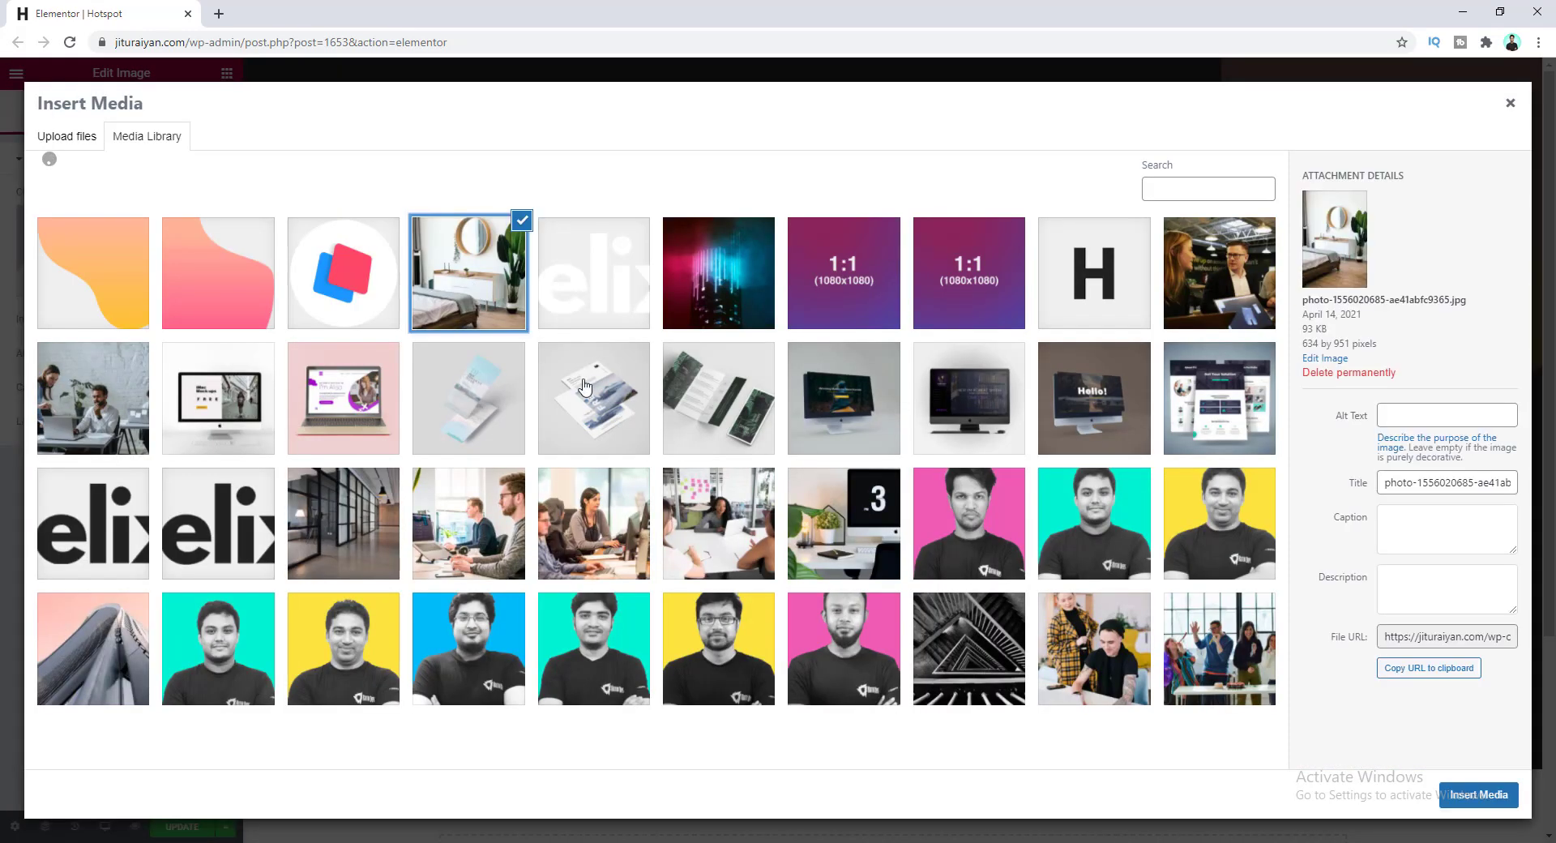
pyautogui.click(1478, 794)
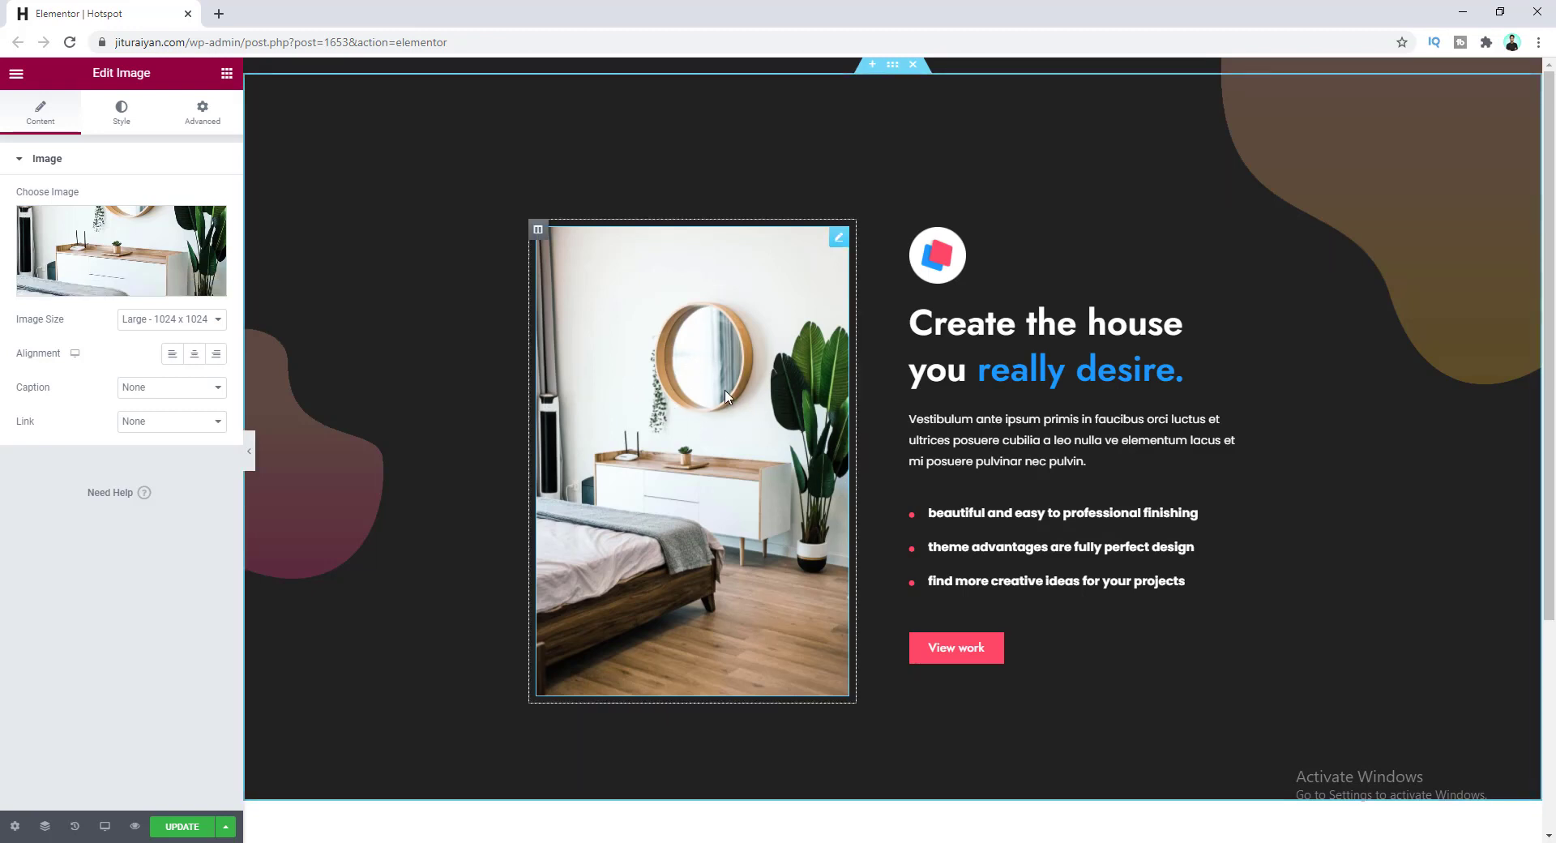
# - Search the widgets for 'fl' and place a Flip Box above the bedroom photo
pyautogui.click(226, 74)
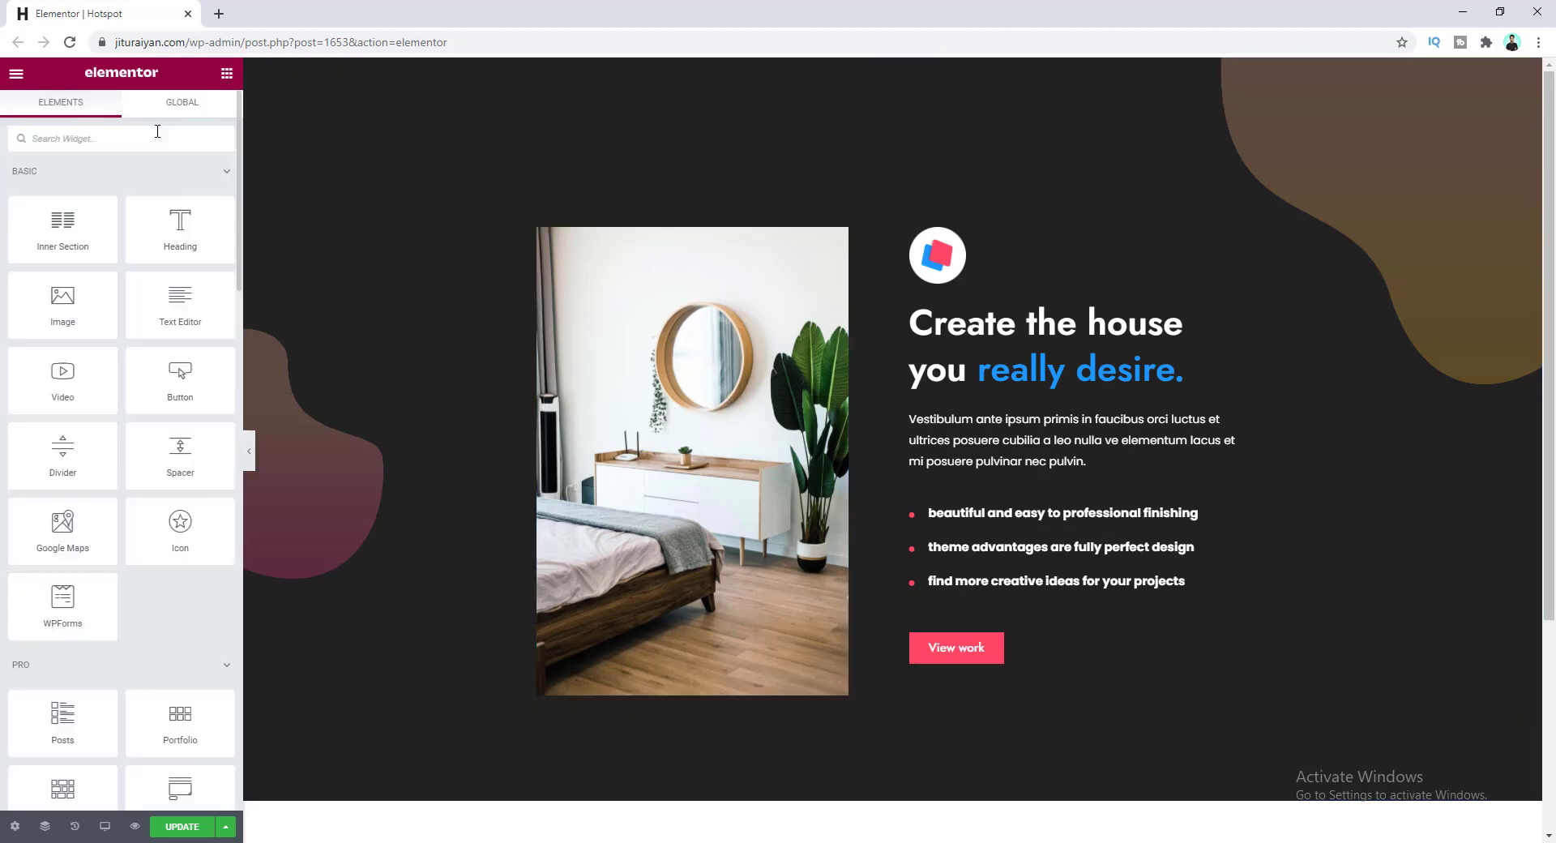
pyautogui.write('flip')
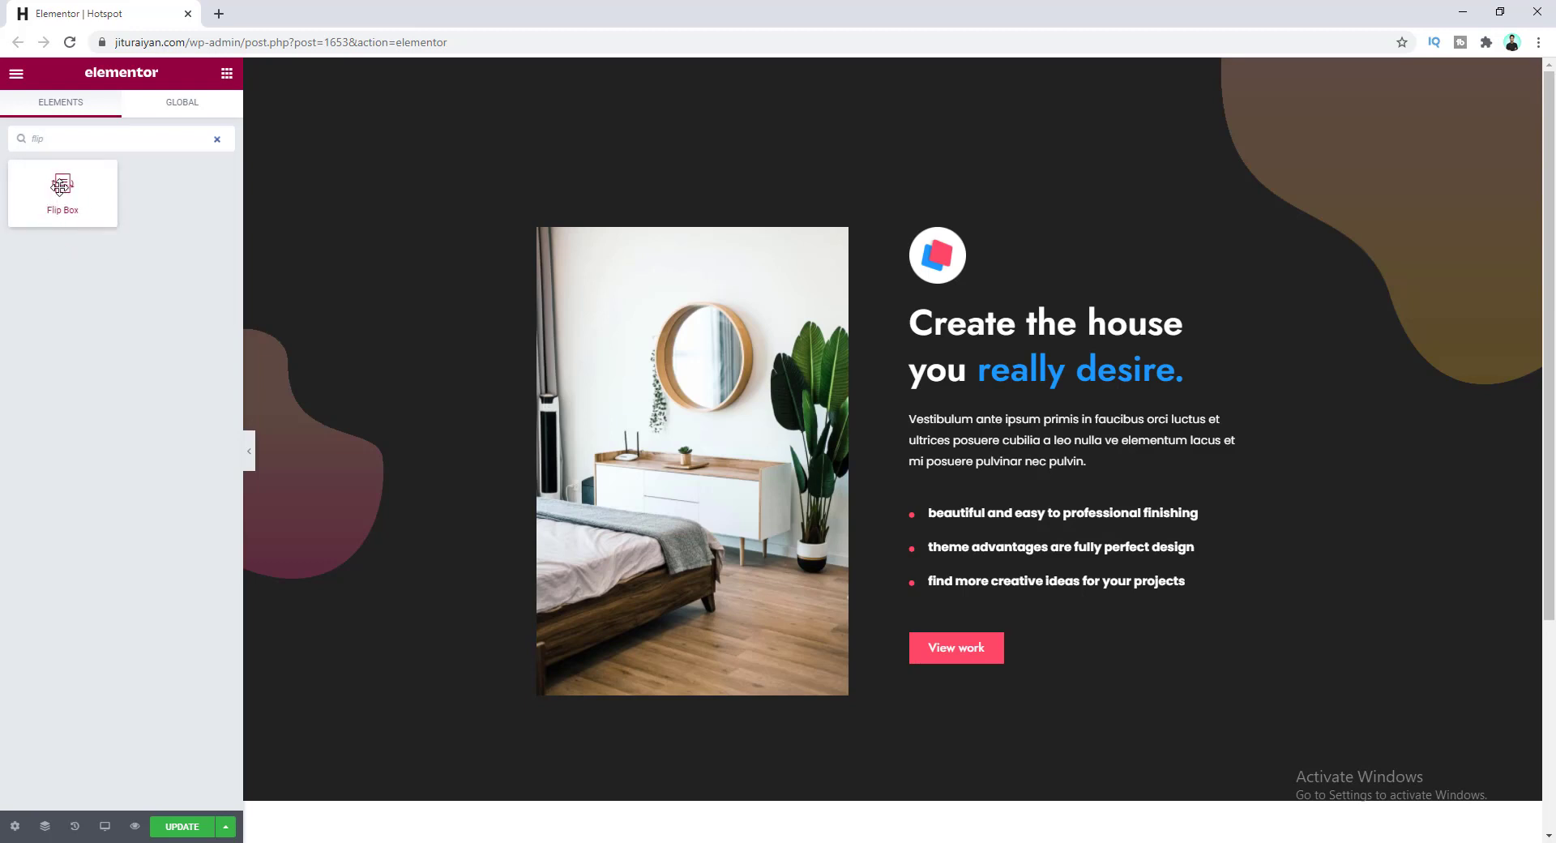
pyautogui.moveTo(60, 187); pyautogui.dragTo(685, 243)
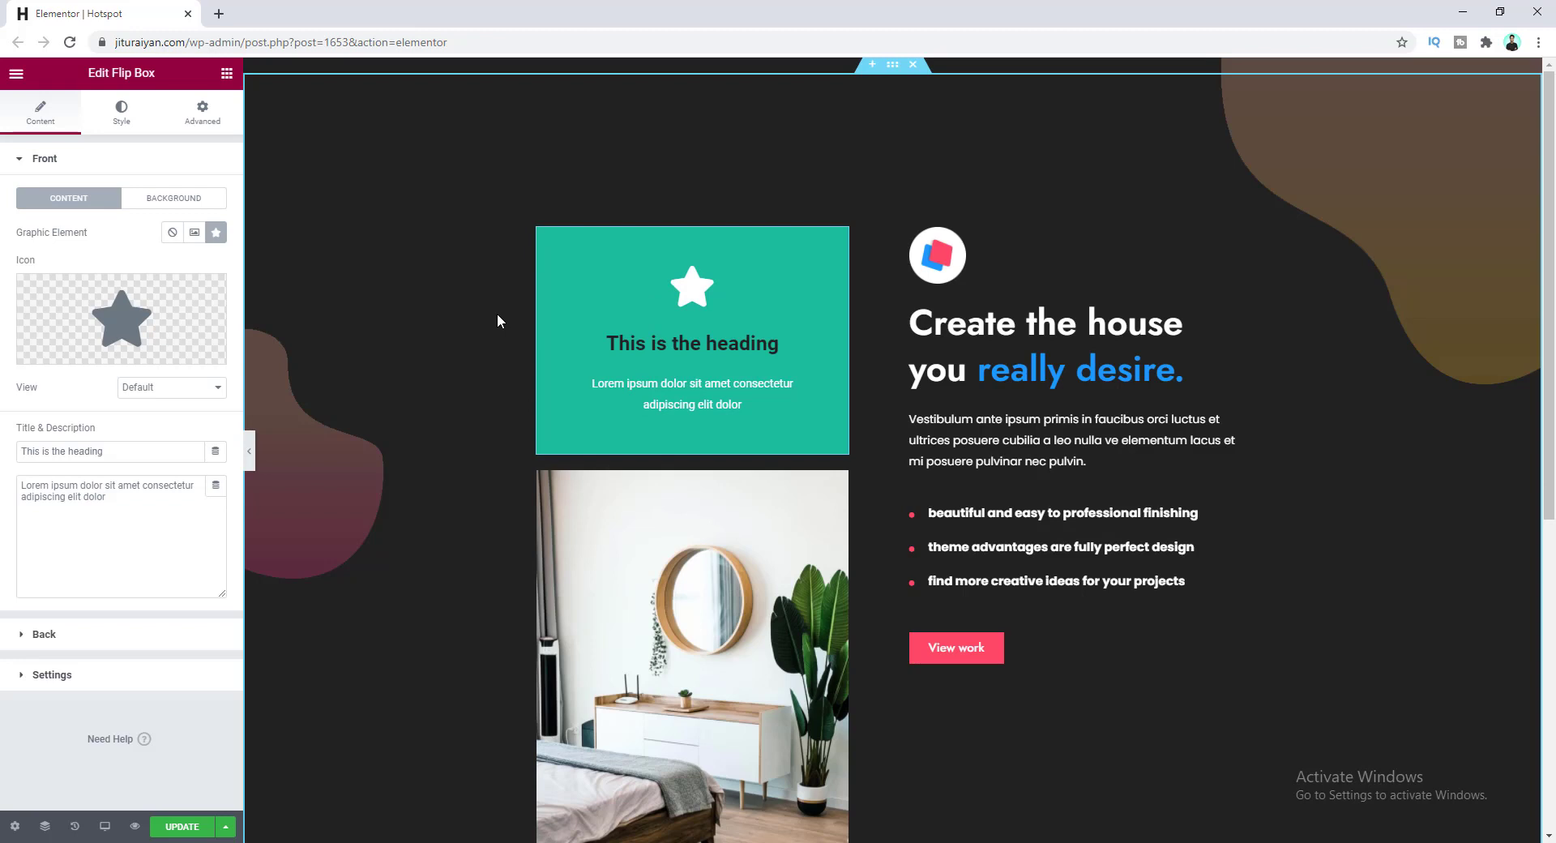
# - Clear the flip box front's heading and description text
pyautogui.moveTo(770, 341)
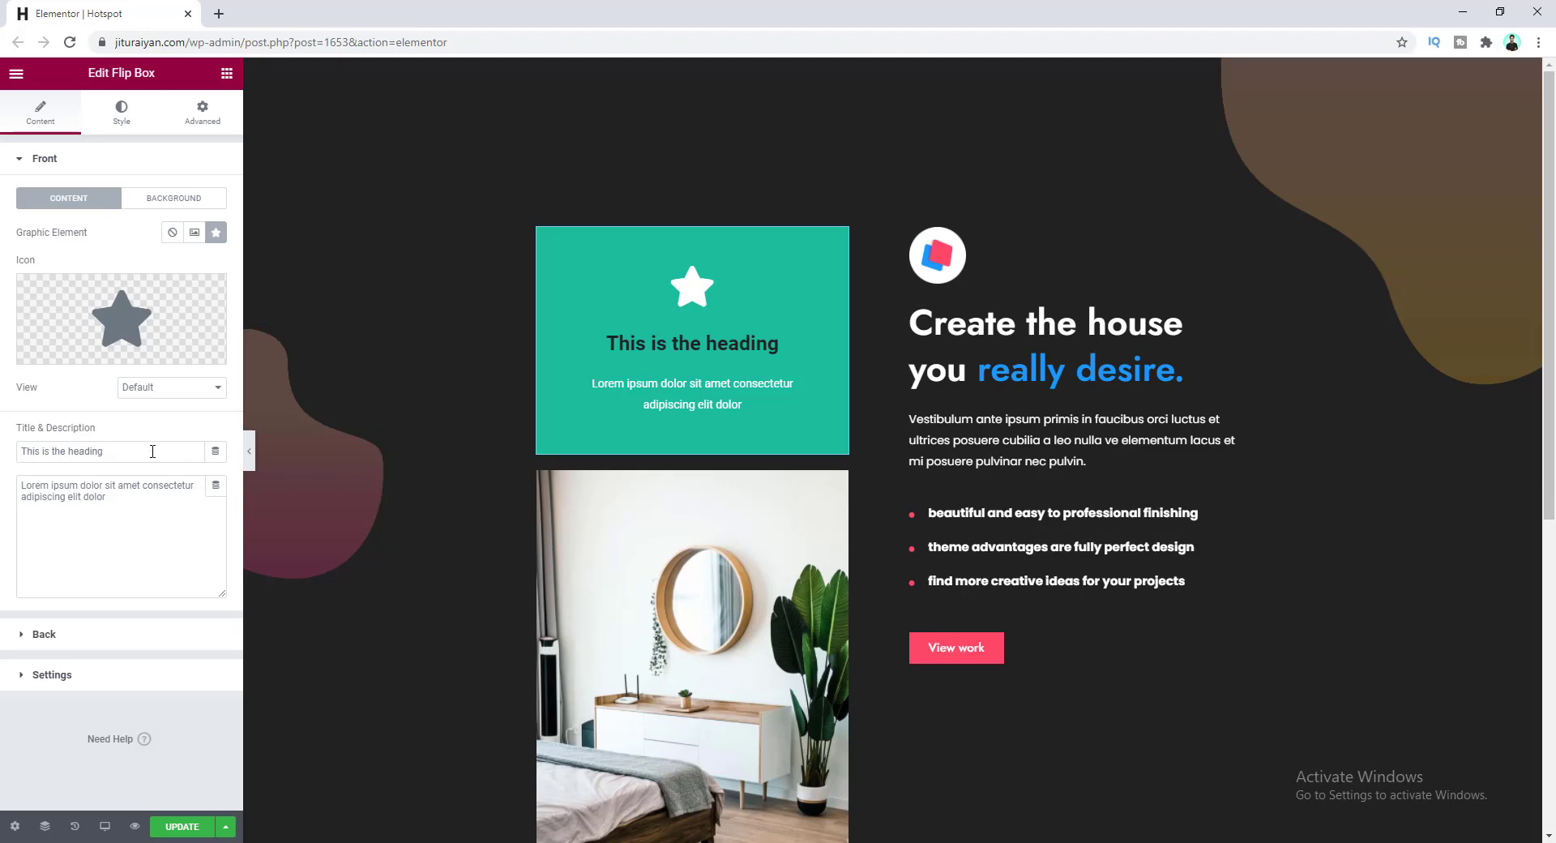
pyautogui.moveTo(150, 451); pyautogui.dragTo(2, 454)
pyautogui.press('BackSpace')
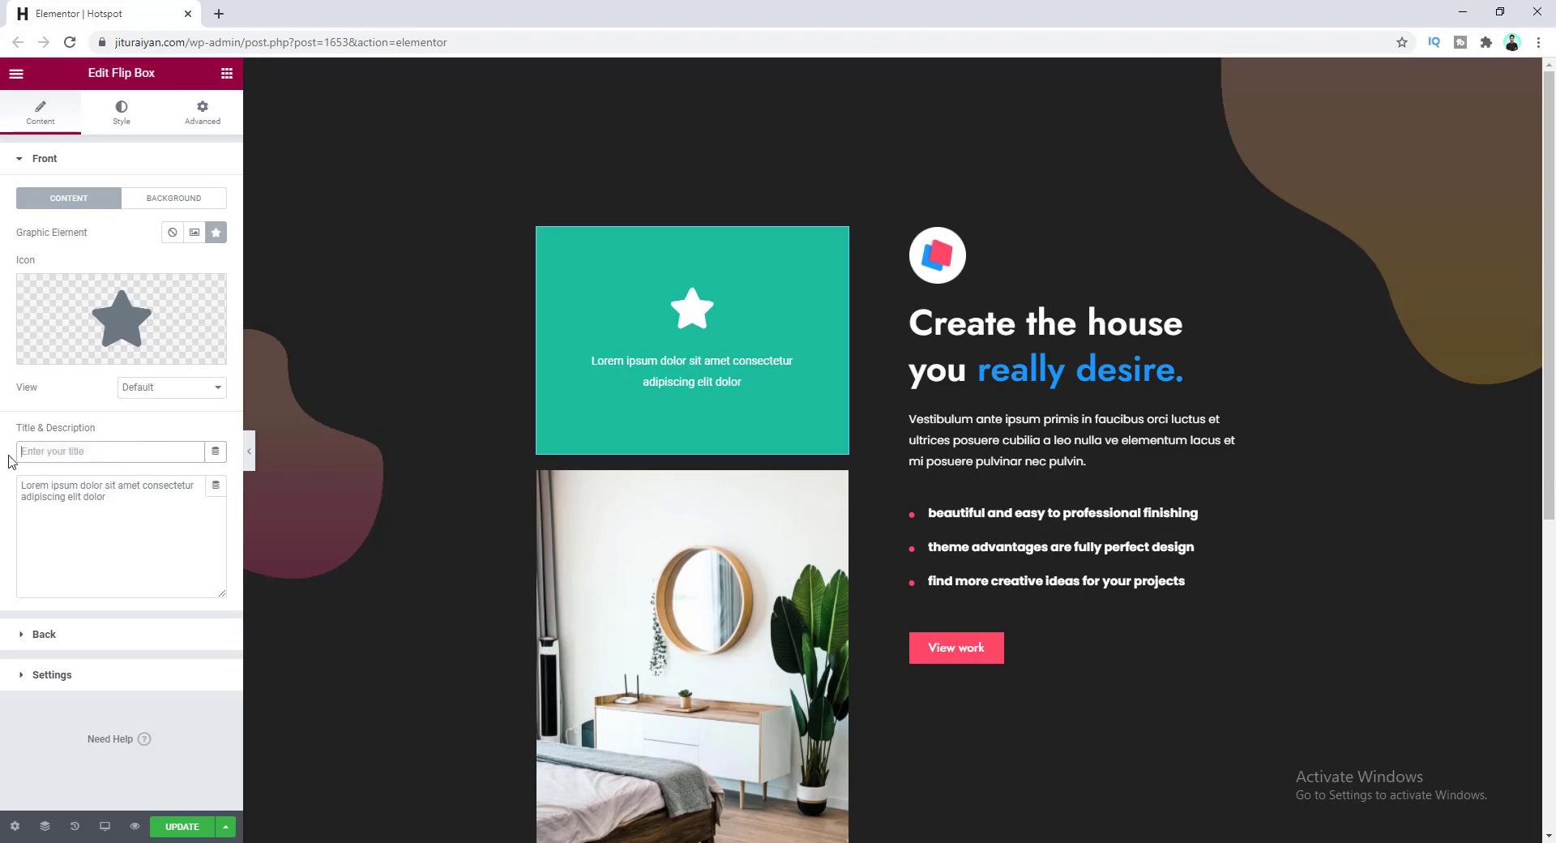
pyautogui.moveTo(113, 507); pyautogui.dragTo(2, 494)
pyautogui.press('BackSpace')
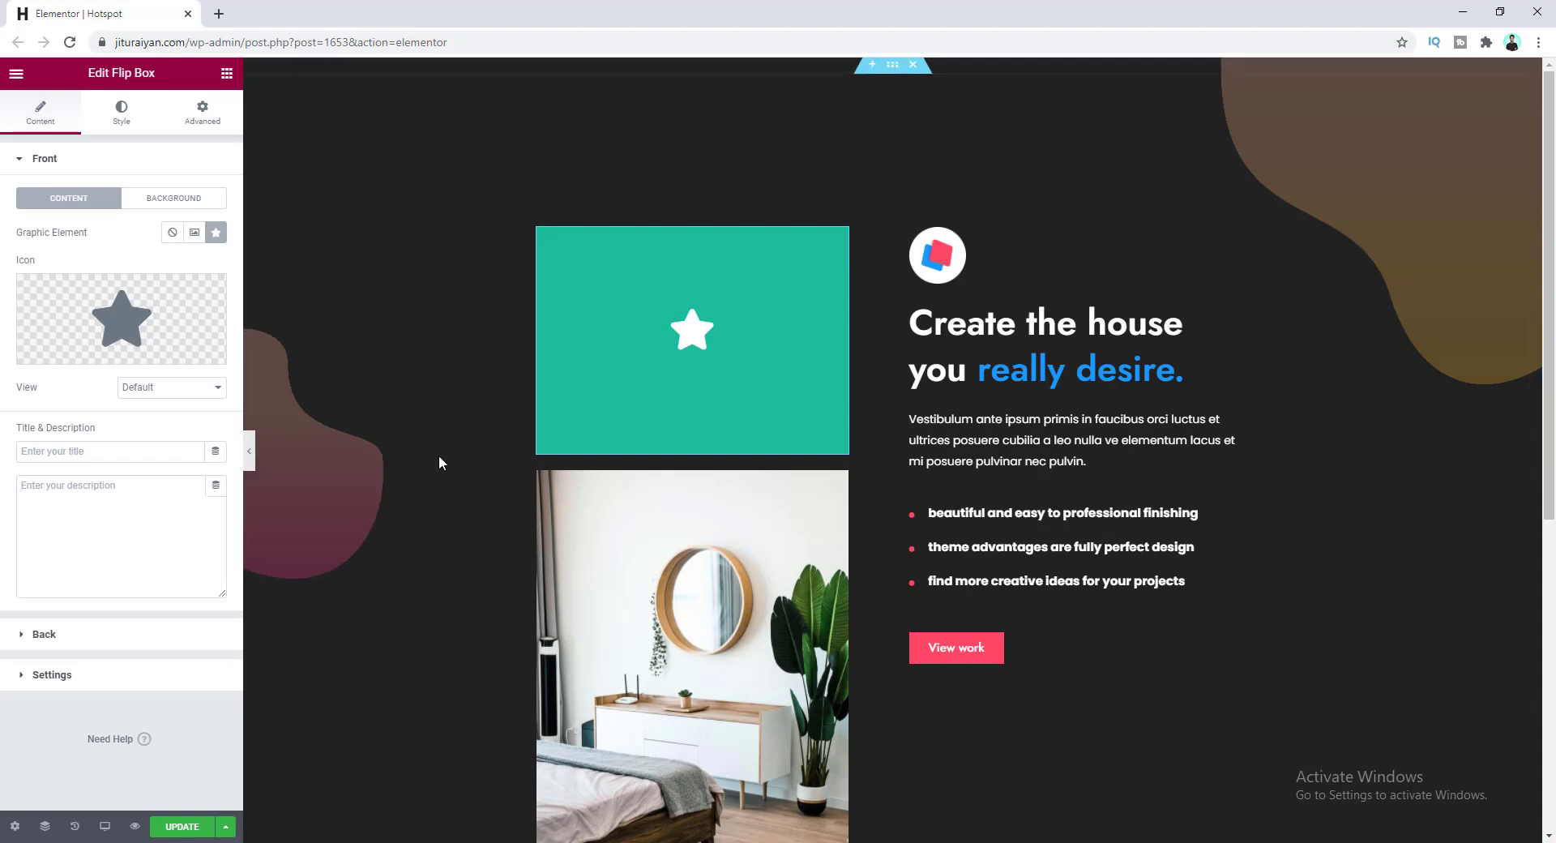
# - Replace the front star icon with the Square icon from the Icon Library
pyautogui.click(159, 334)
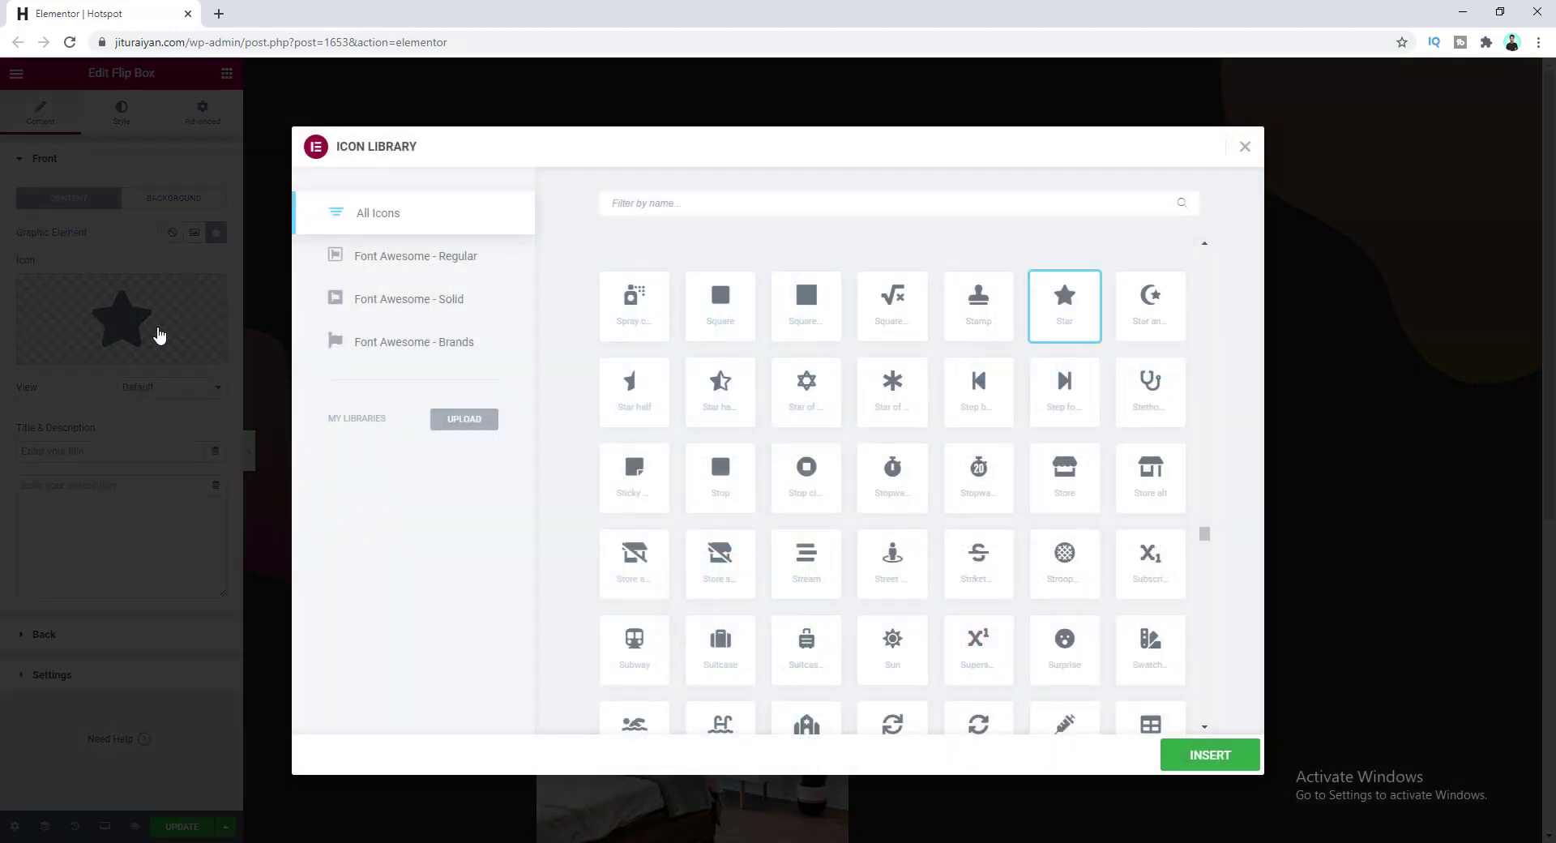
pyautogui.click(817, 325)
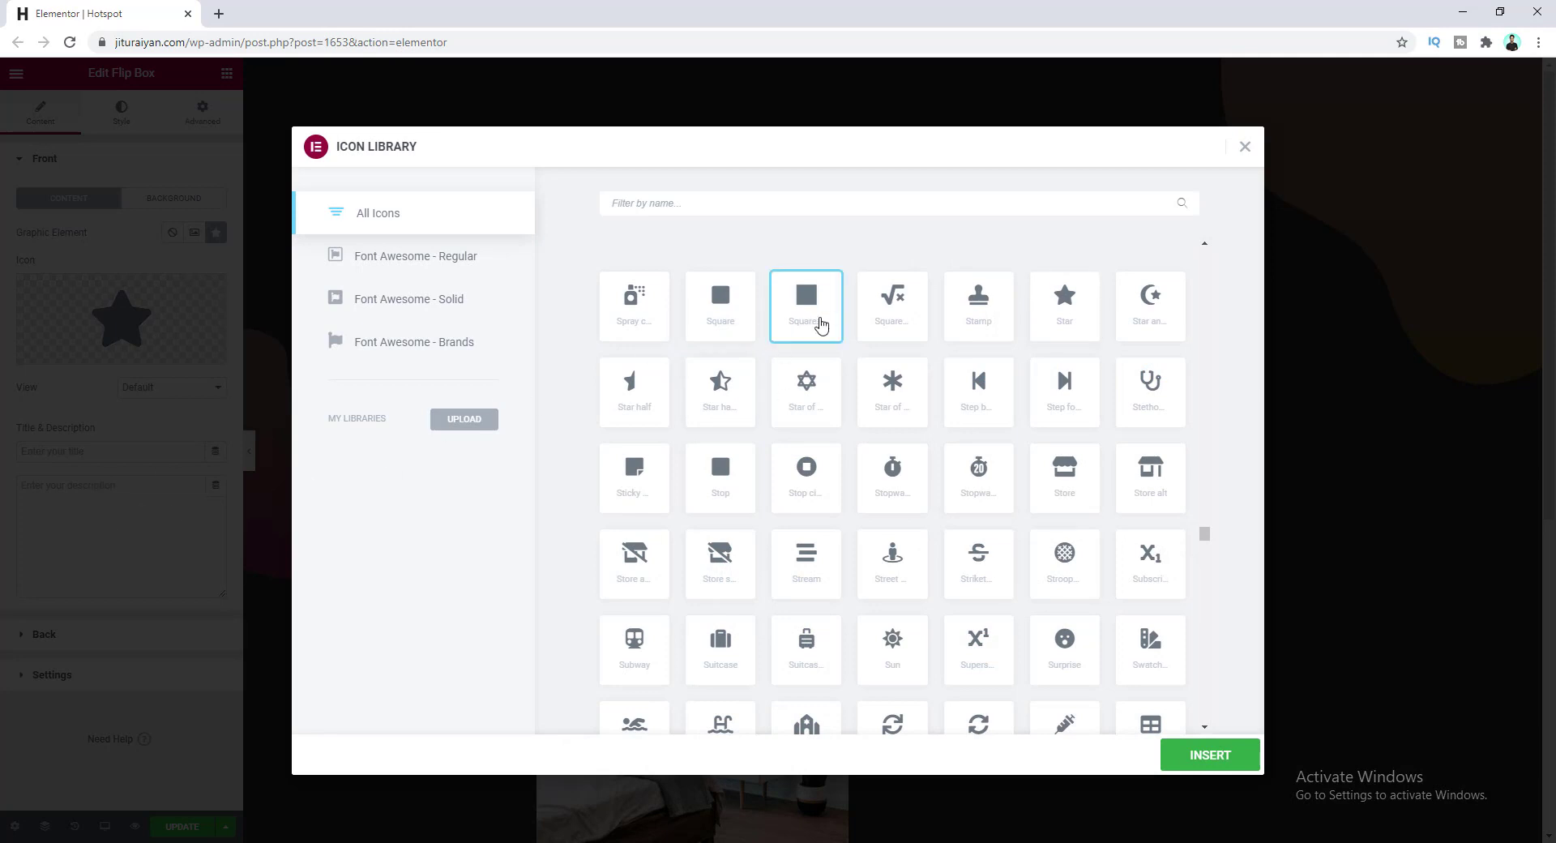
pyautogui.click(1203, 758)
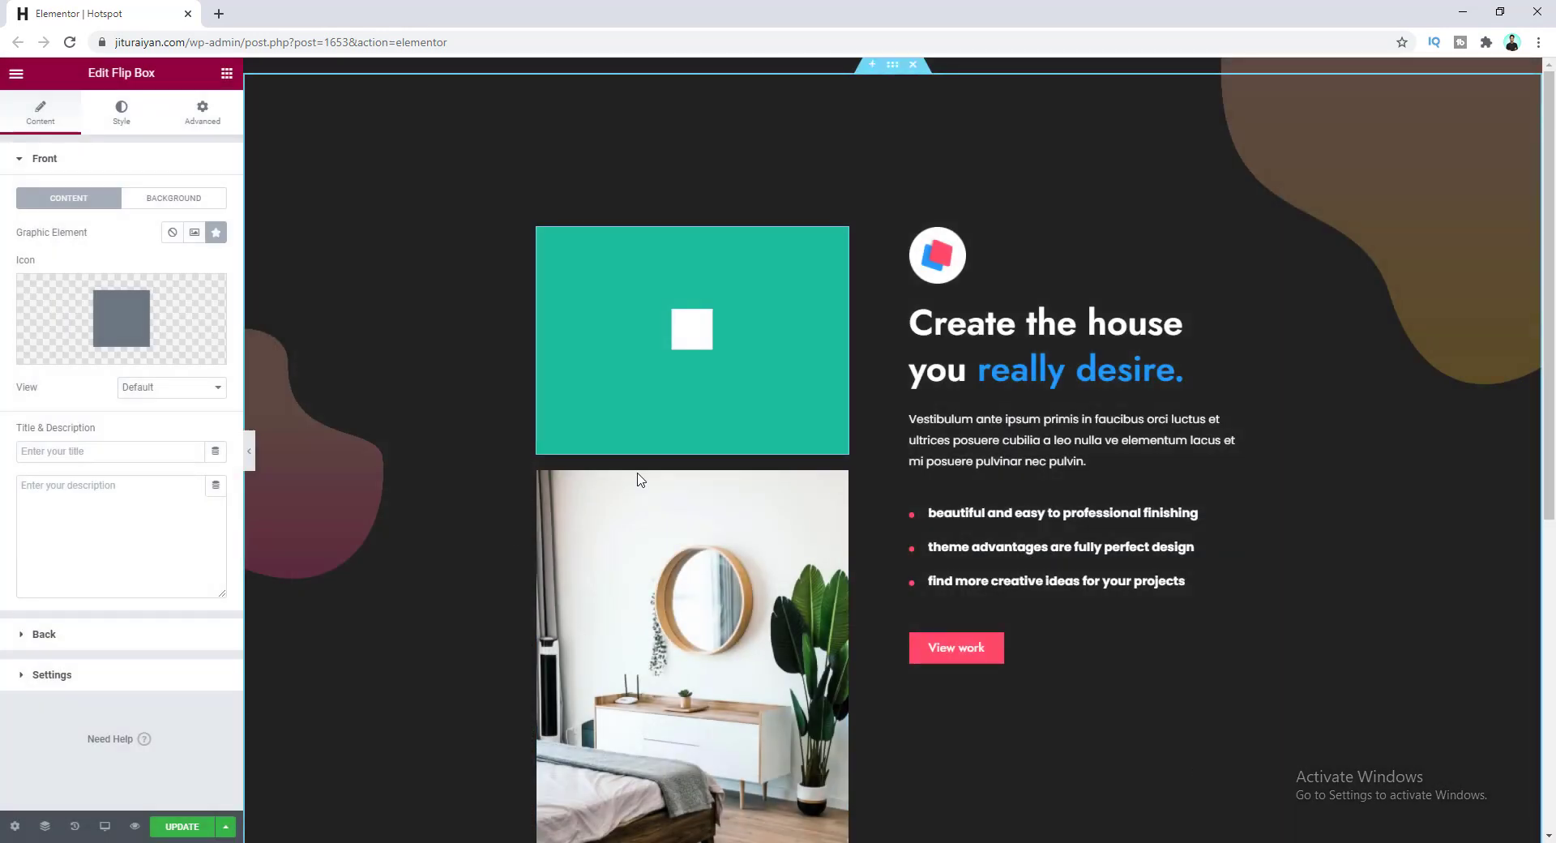
pyautogui.click(193, 240)
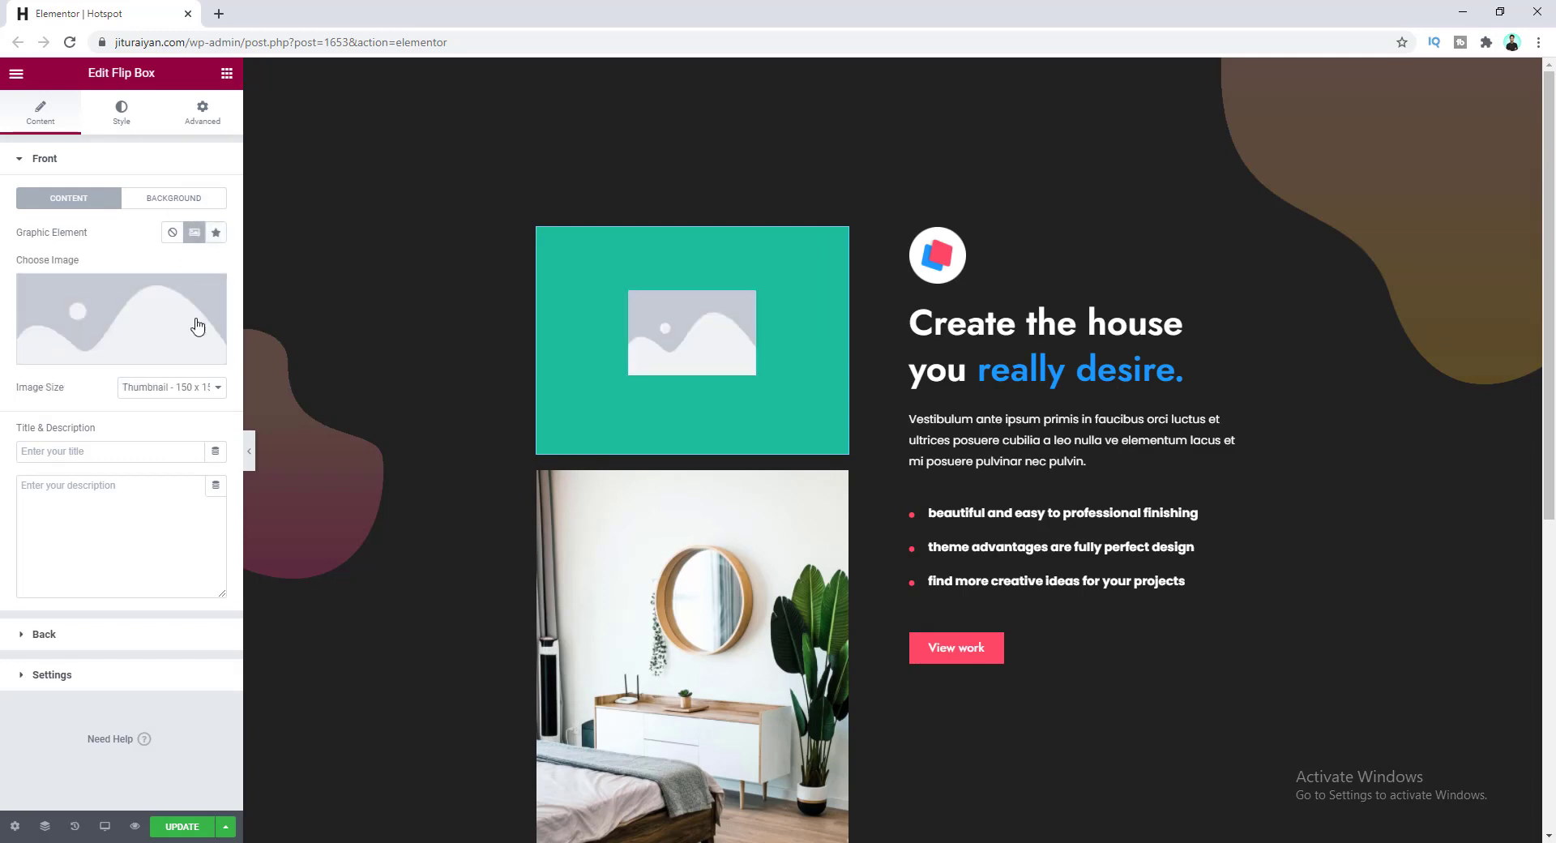
pyautogui.click(215, 235)
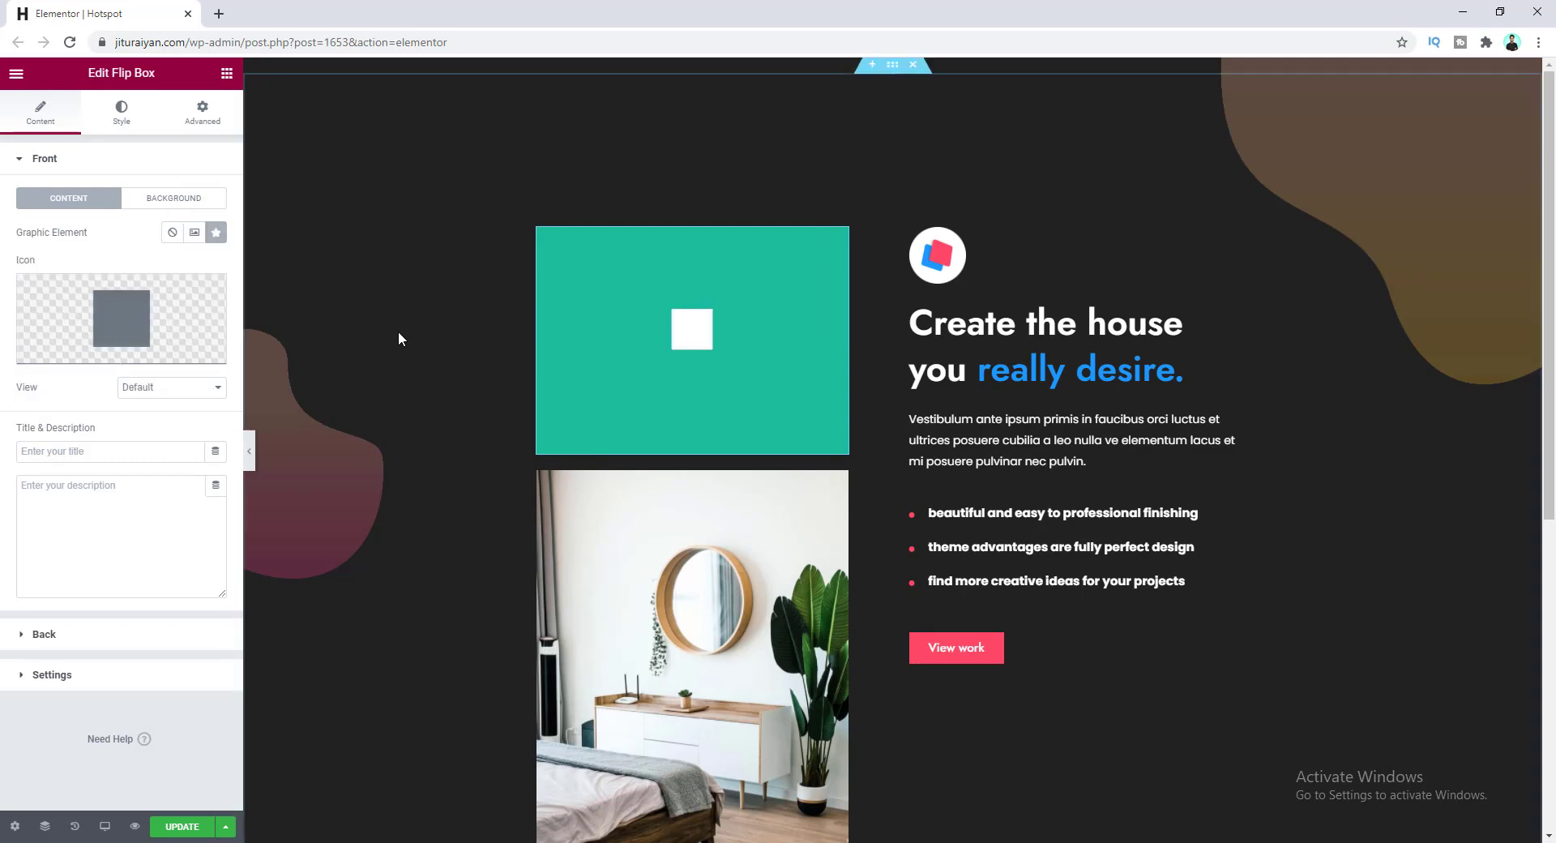
pyautogui.moveTo(82, 335)
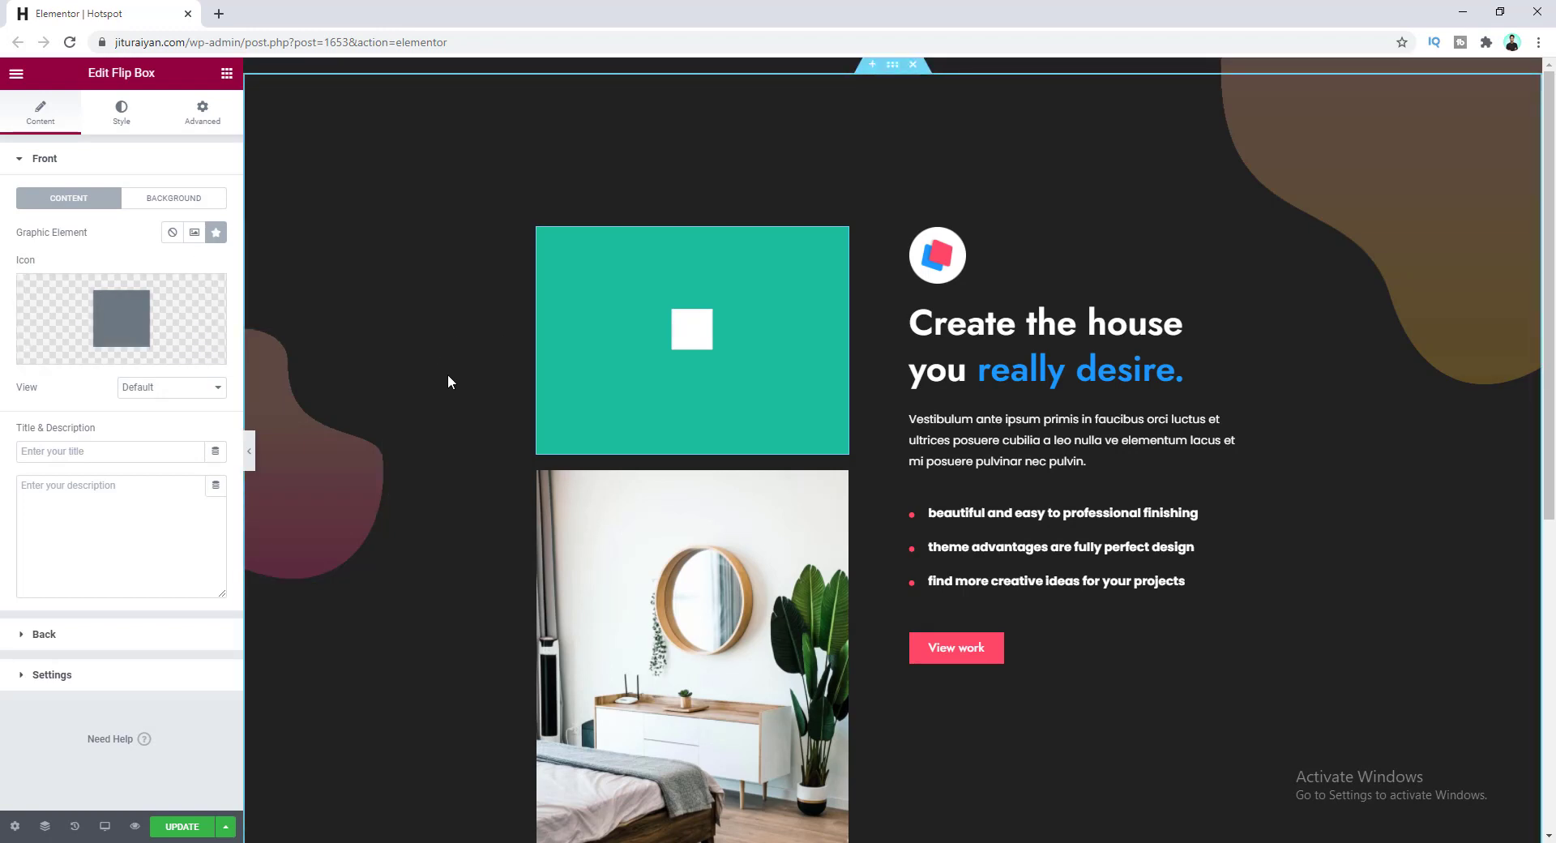
# - Give the front a Classic background with the colour alpha set to 0
pyautogui.click(180, 203)
pyautogui.click(194, 233)
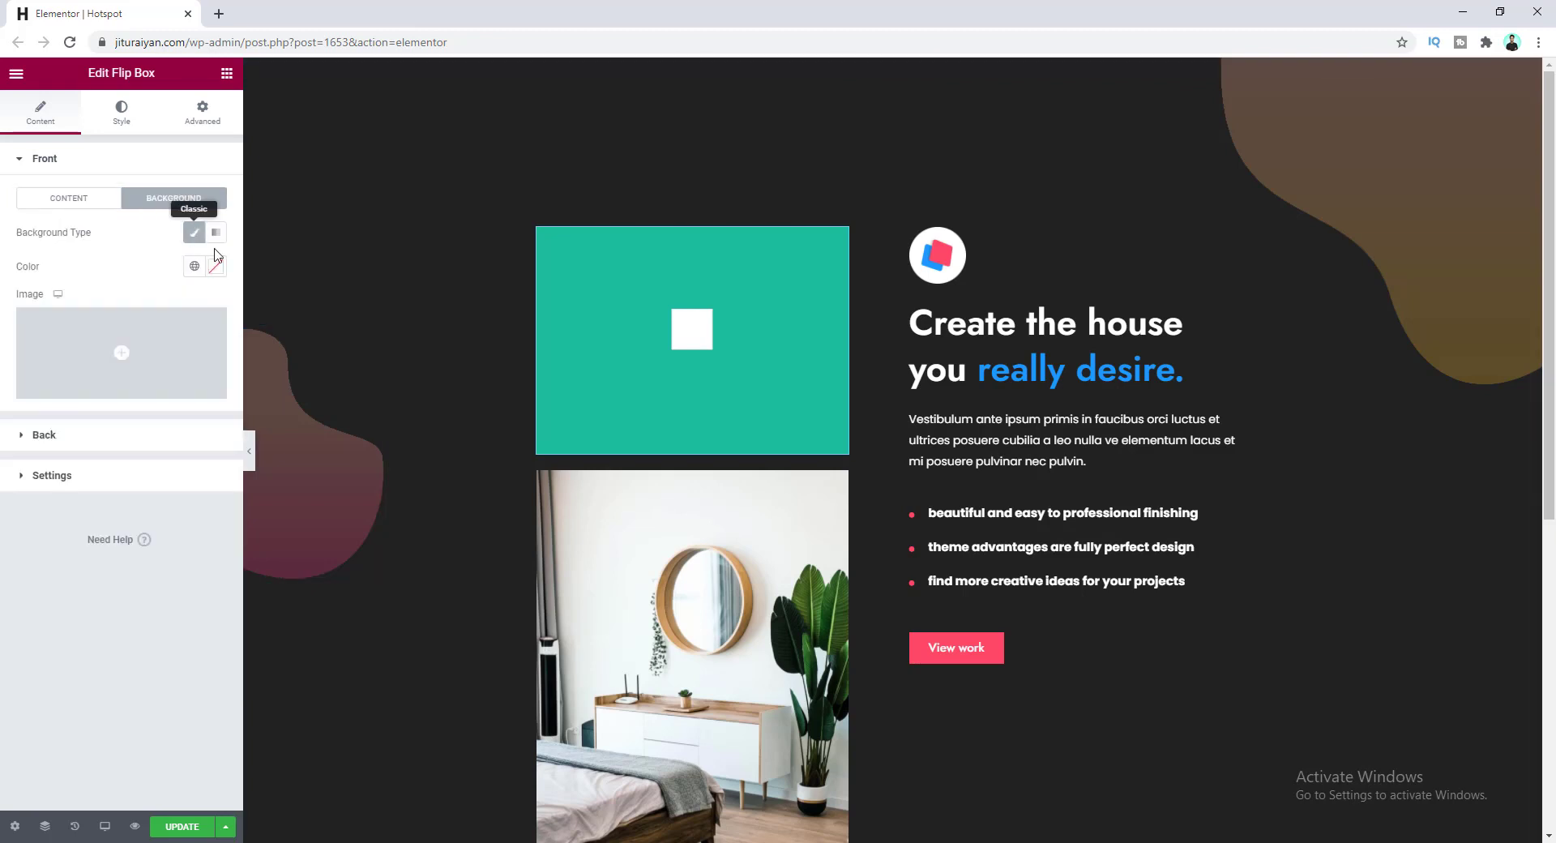
pyautogui.click(215, 266)
pyautogui.moveTo(195, 491); pyautogui.dragTo(30, 490)
pyautogui.click(8, 507)
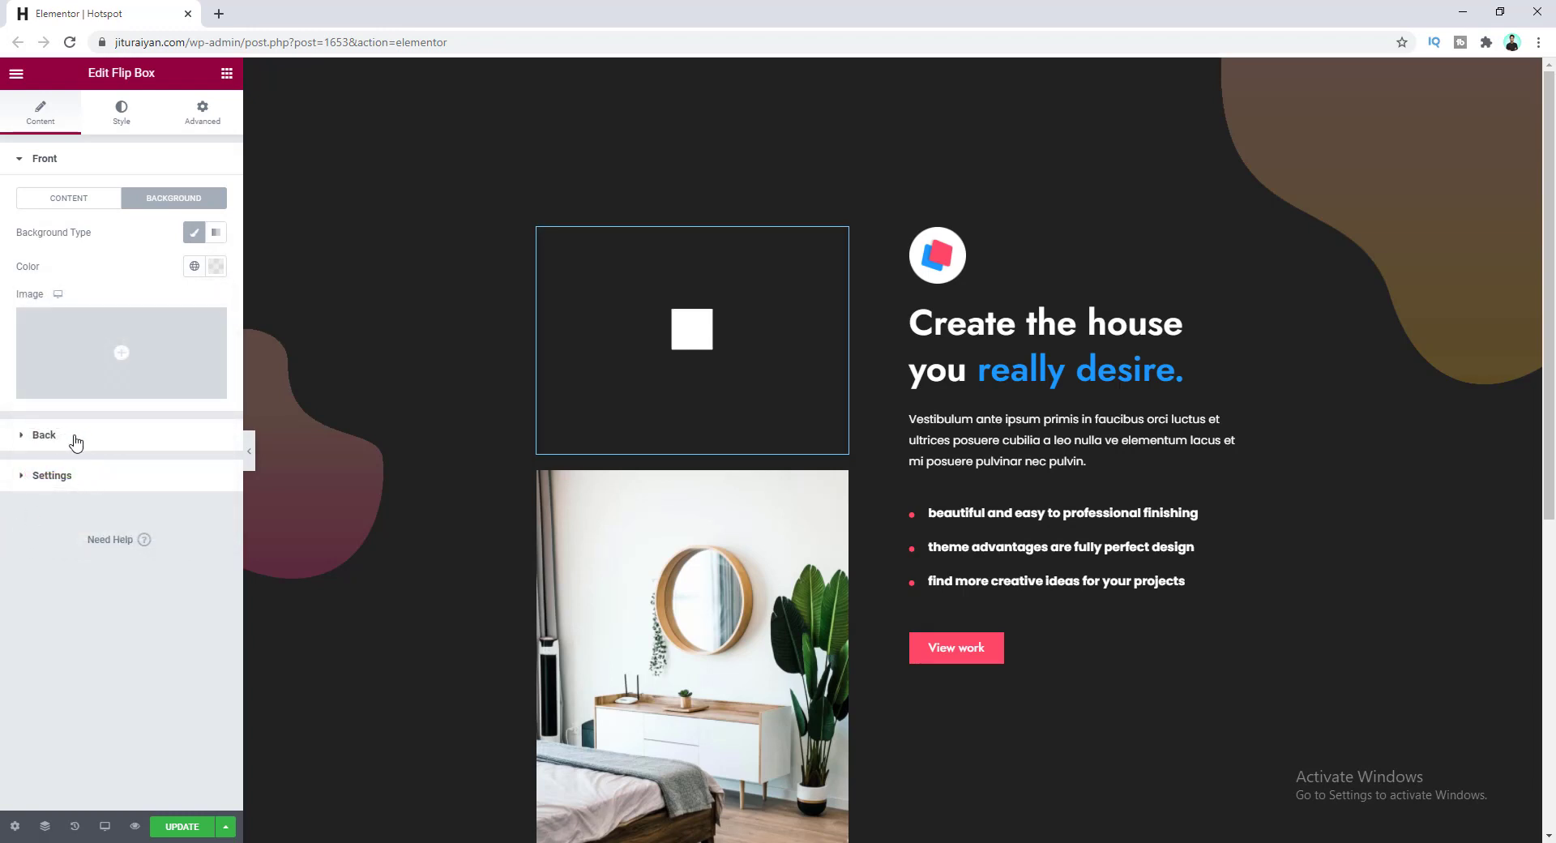
pyautogui.click(75, 441)
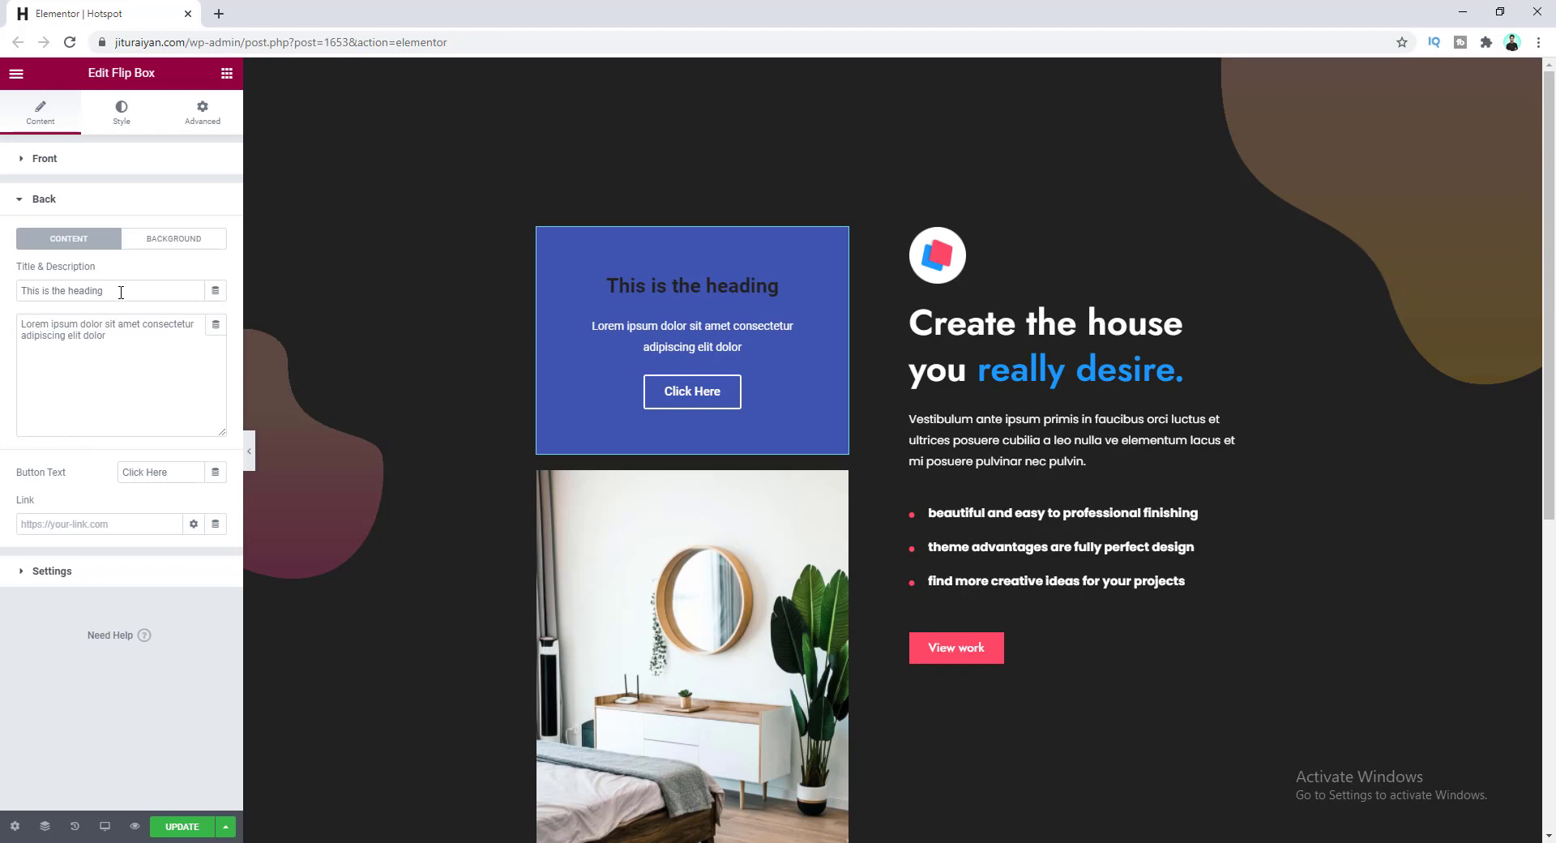
# - Set the back title to 'Round Mirror' and the description to 'Price: $35'
pyautogui.moveTo(121, 292); pyautogui.dragTo(2, 304)
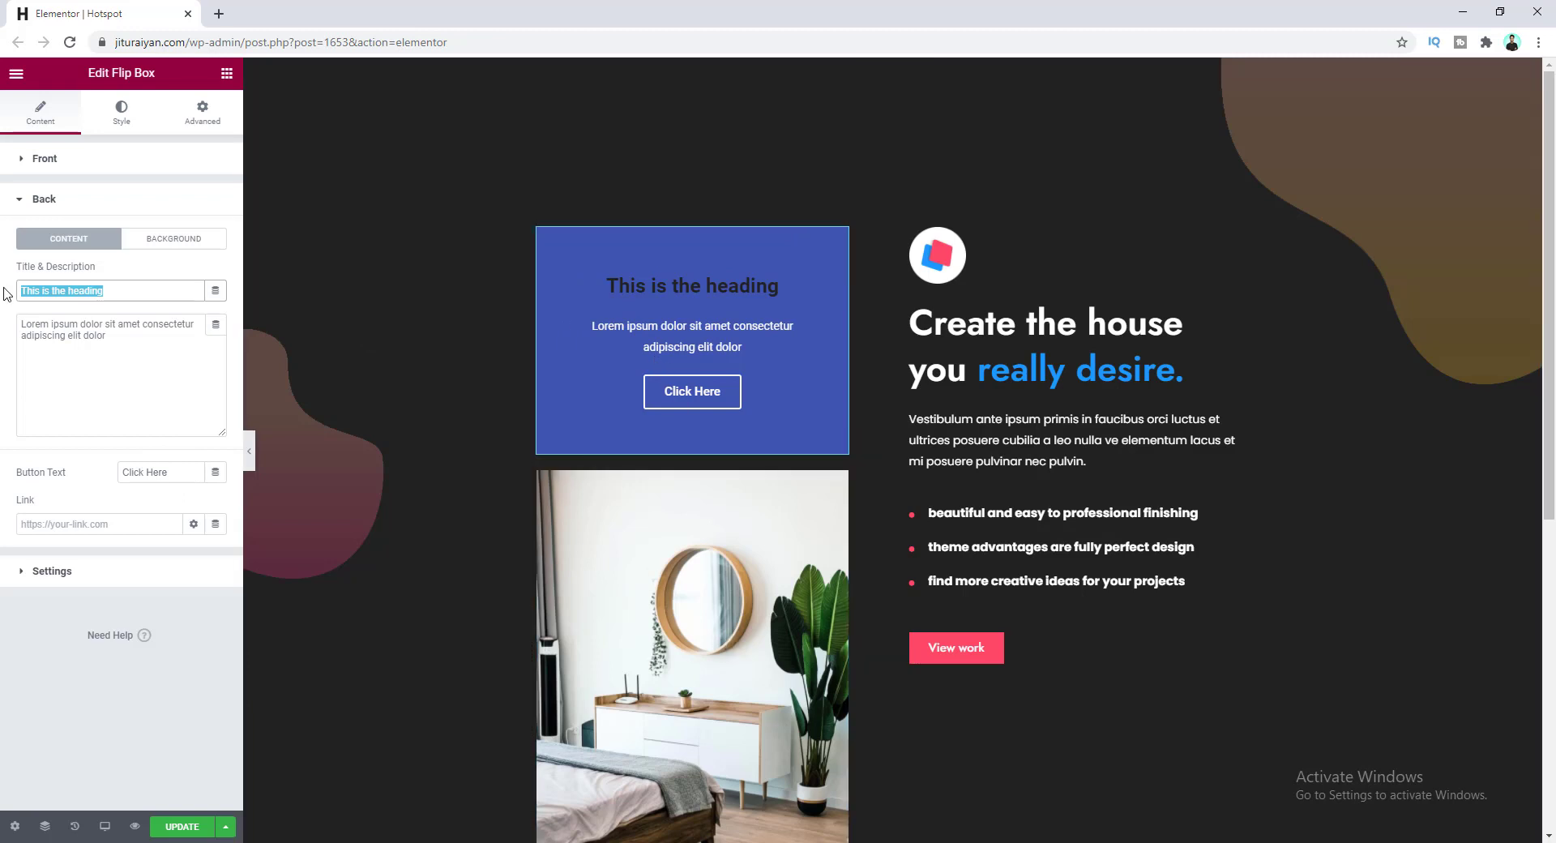
pyautogui.write('Roun')
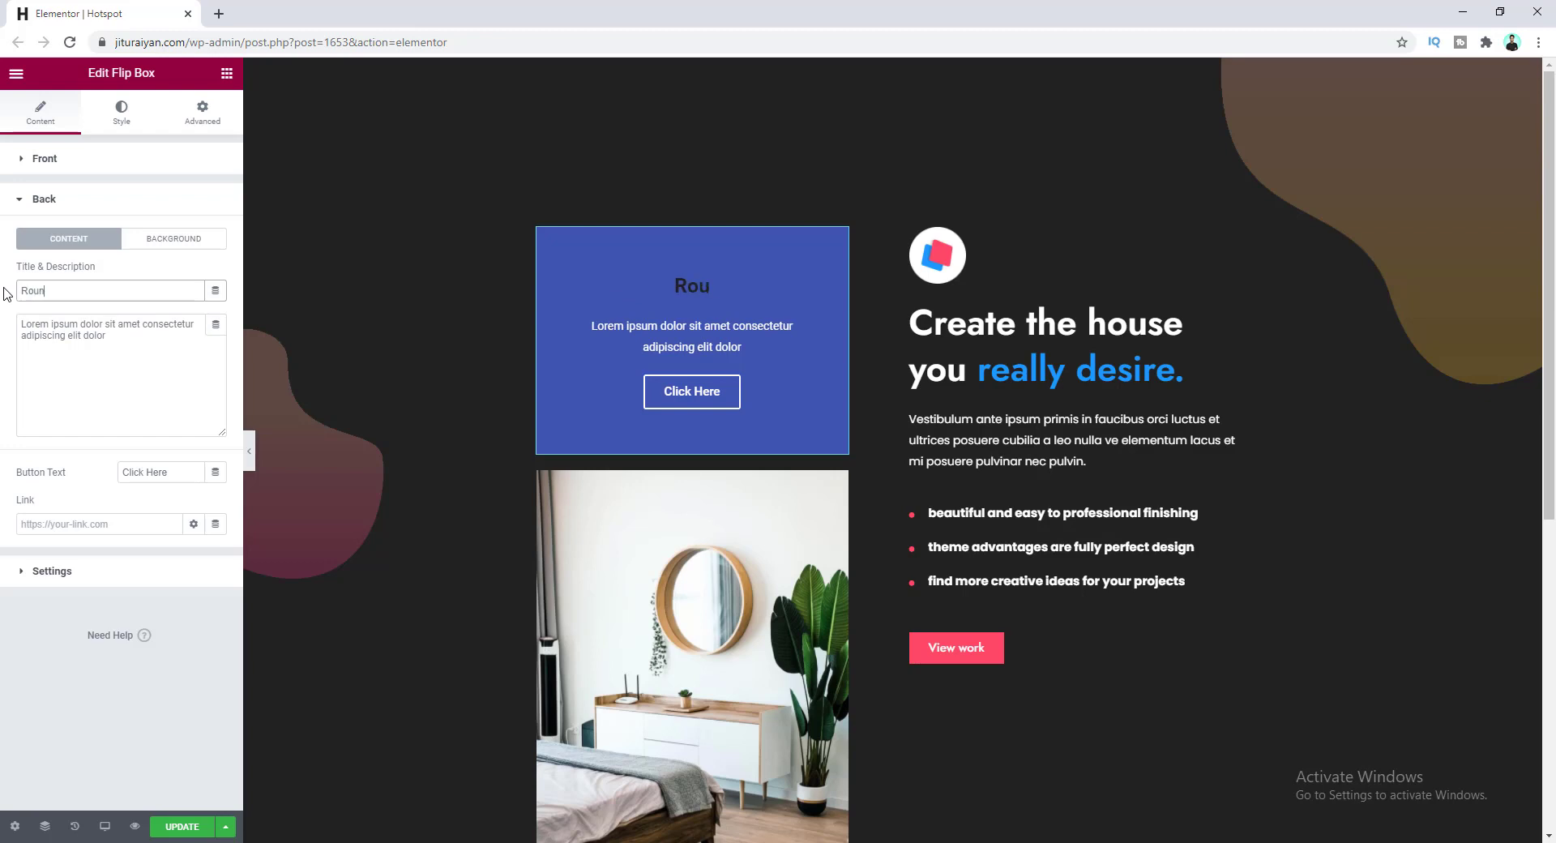
pyautogui.write('d Mirror')
pyautogui.click(40, 324)
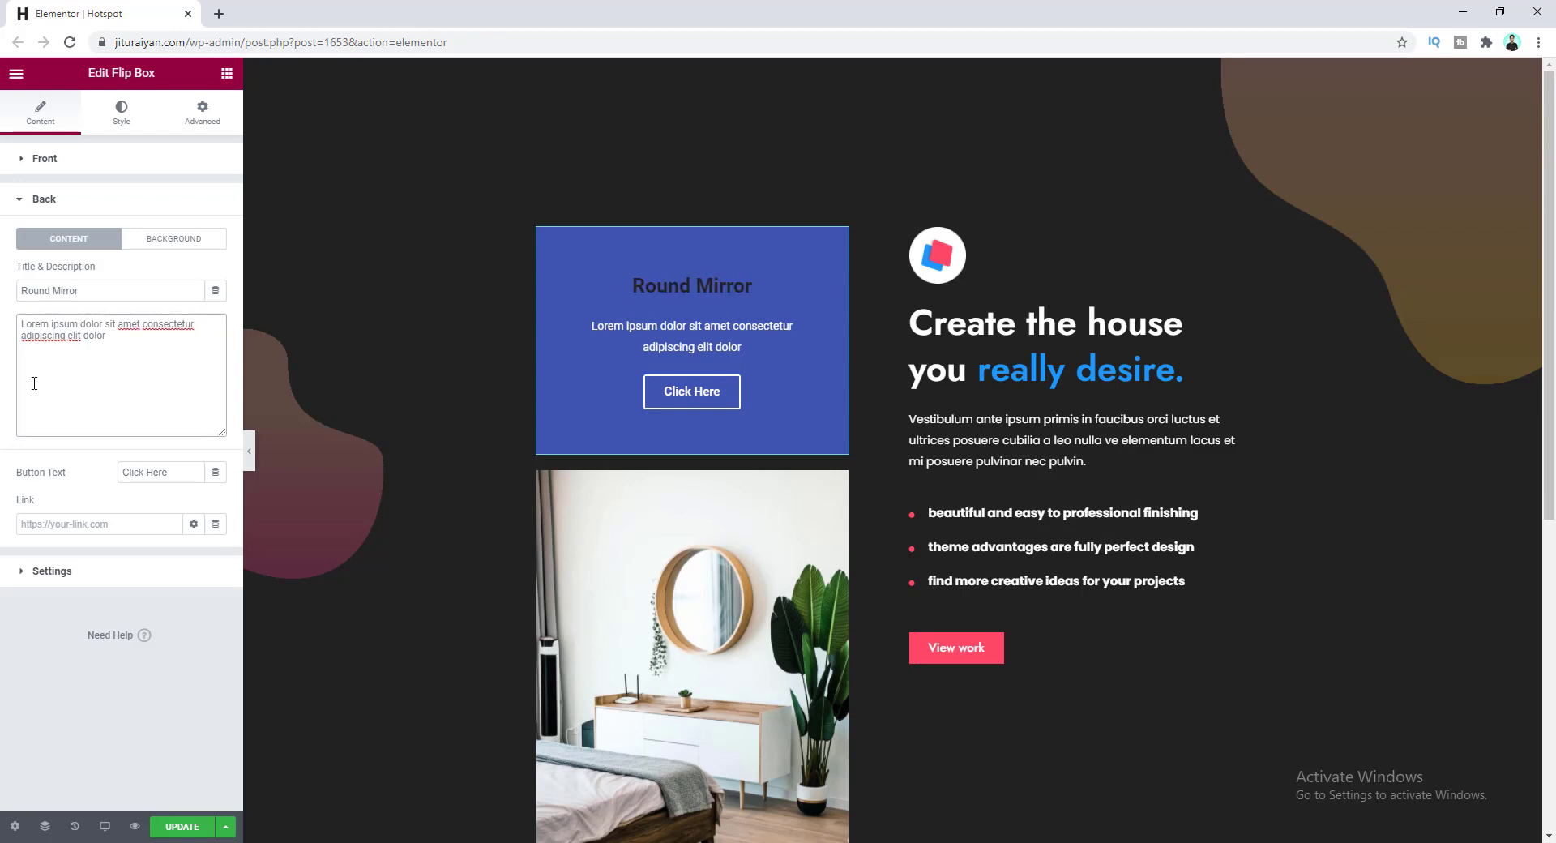
pyautogui.moveTo(116, 338); pyautogui.dragTo(26, 325)
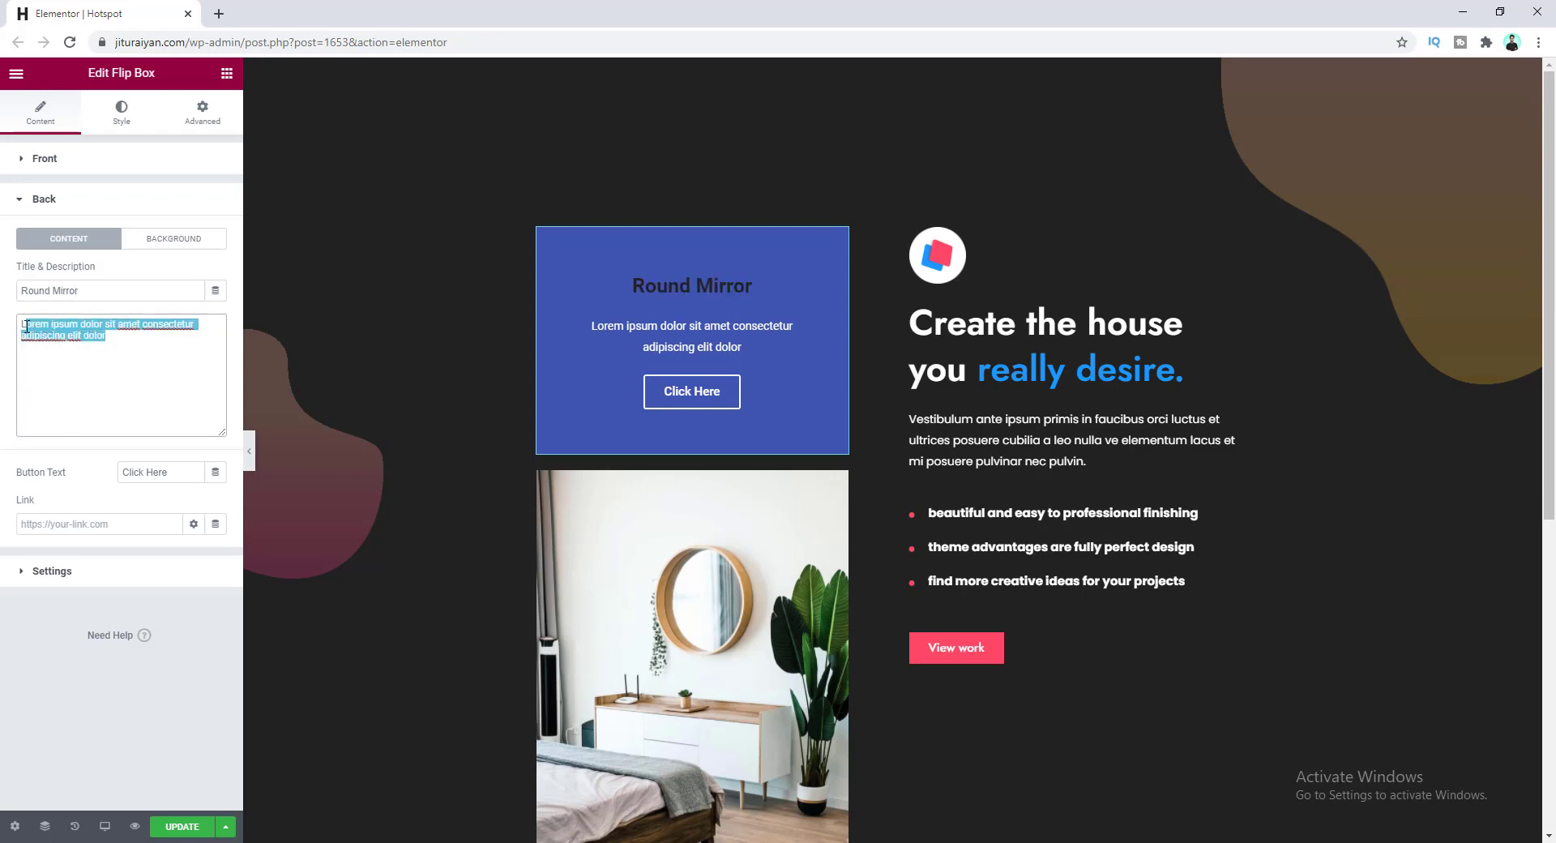
pyautogui.write('Price: $35')
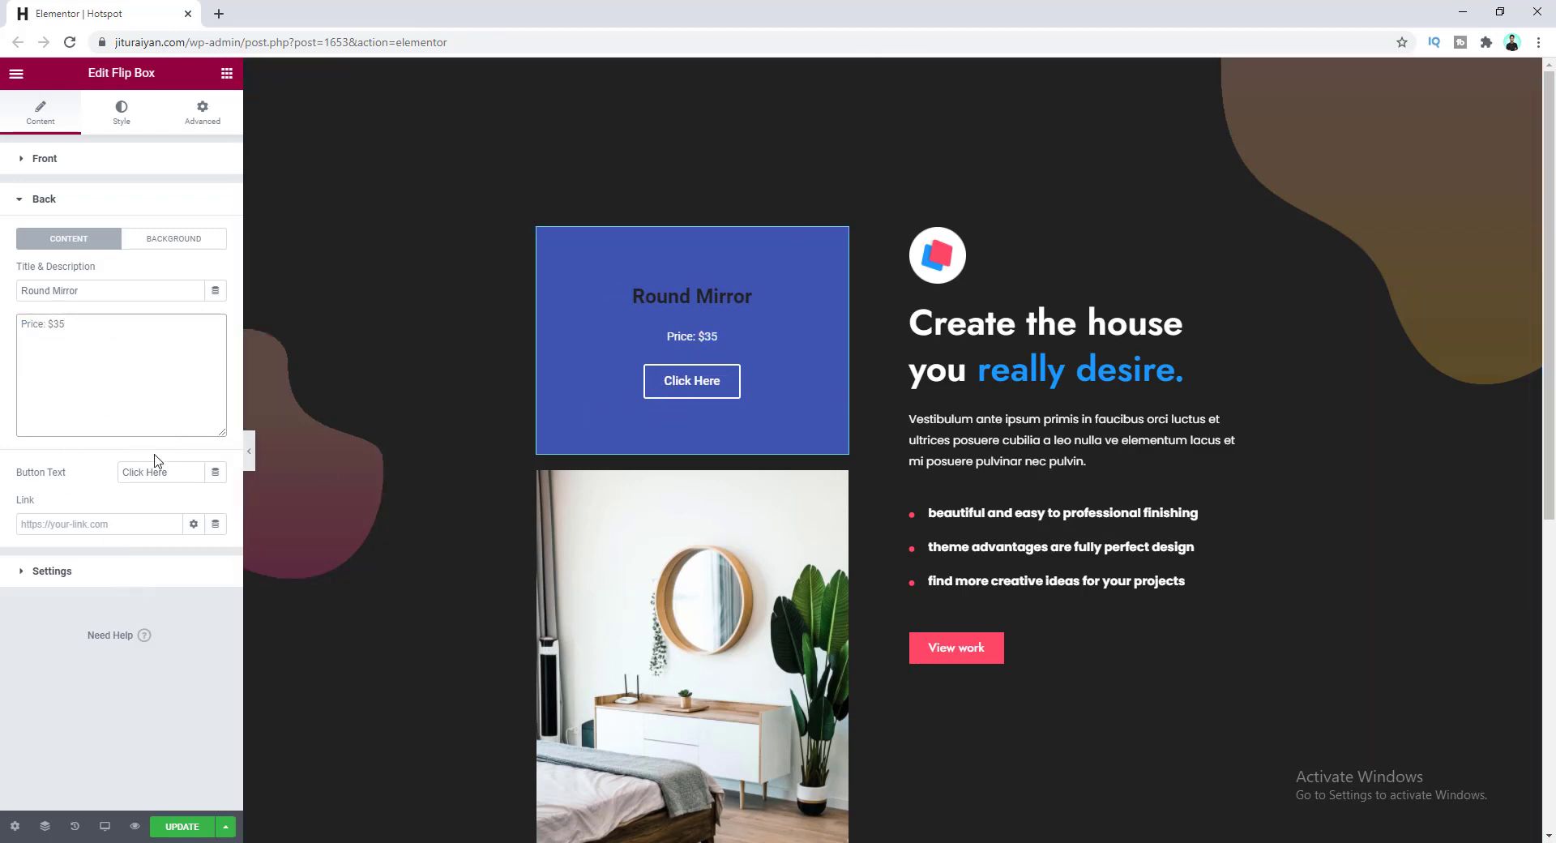
# - Change the back button label to 'Buy Now'
pyautogui.moveTo(175, 468); pyautogui.dragTo(74, 479)
pyautogui.write('Buy no')
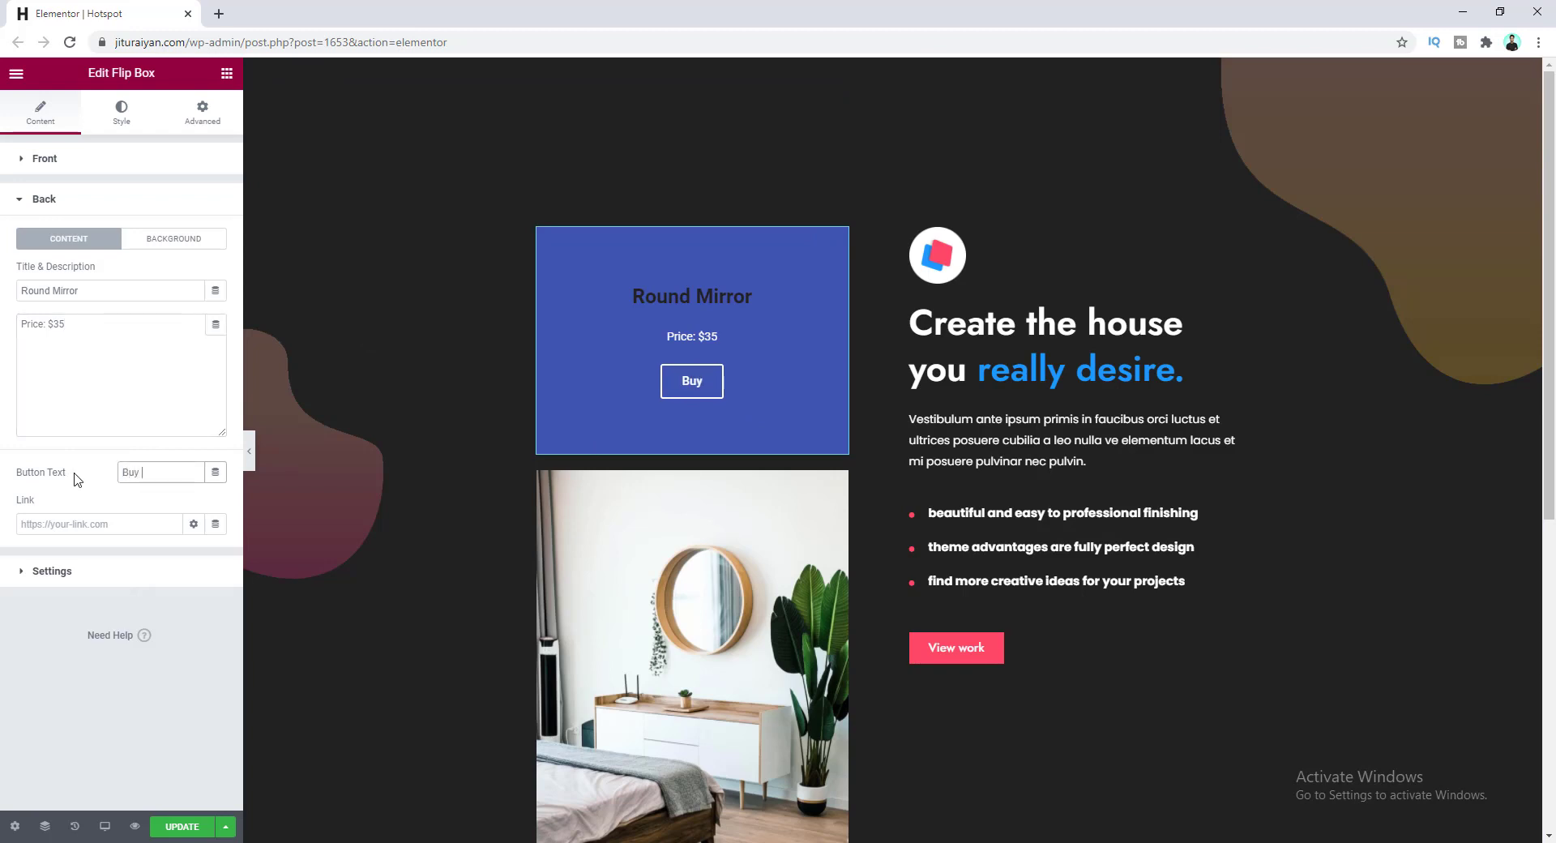
pyautogui.press('BackSpace')
pyautogui.press('BackSpace')
pyautogui.write('Now')
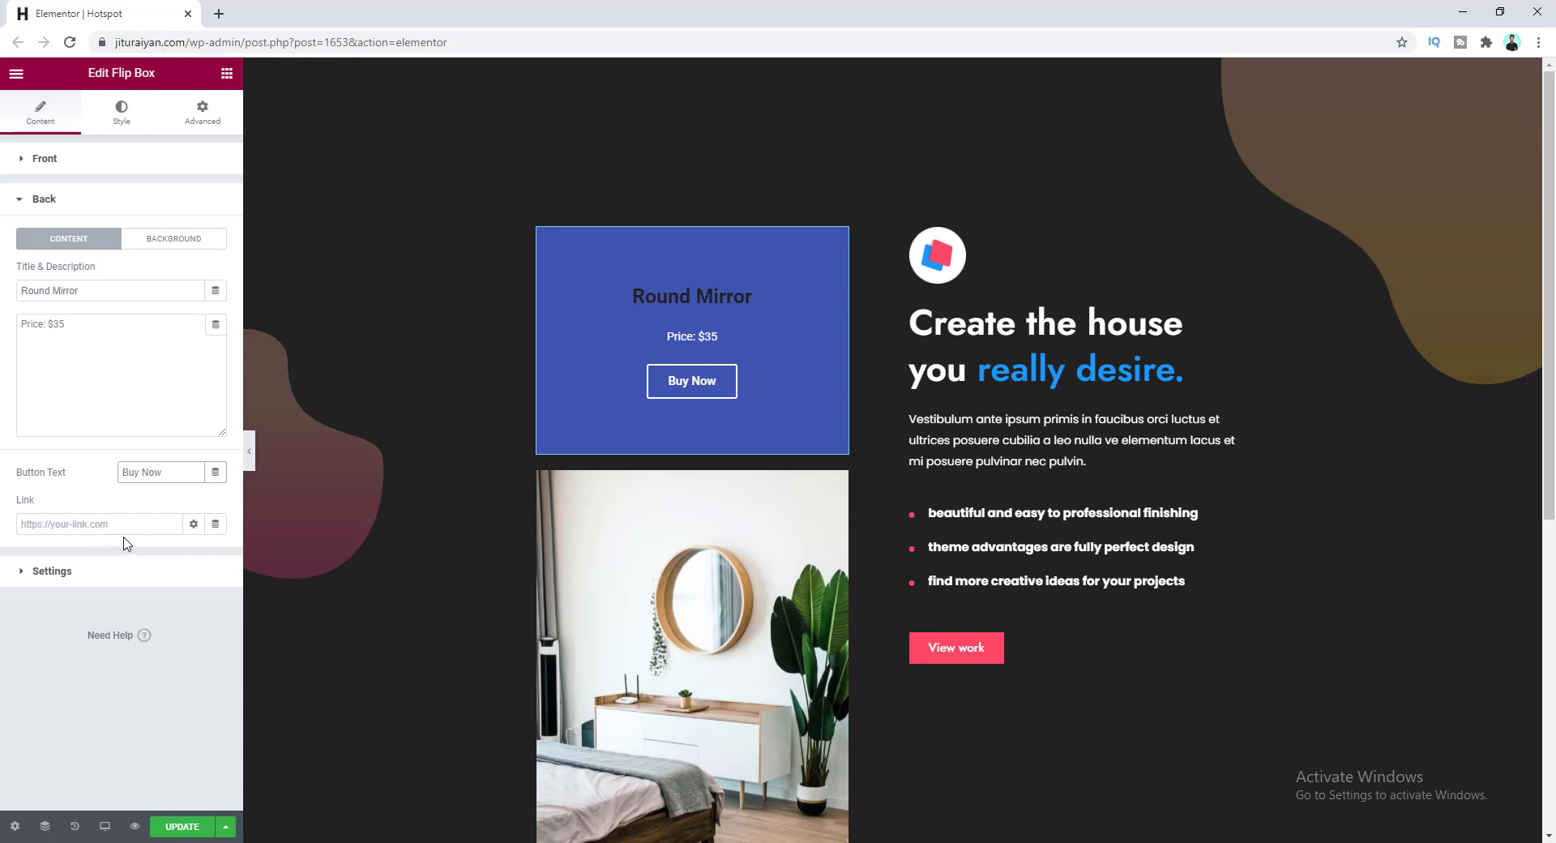
pyautogui.click(110, 572)
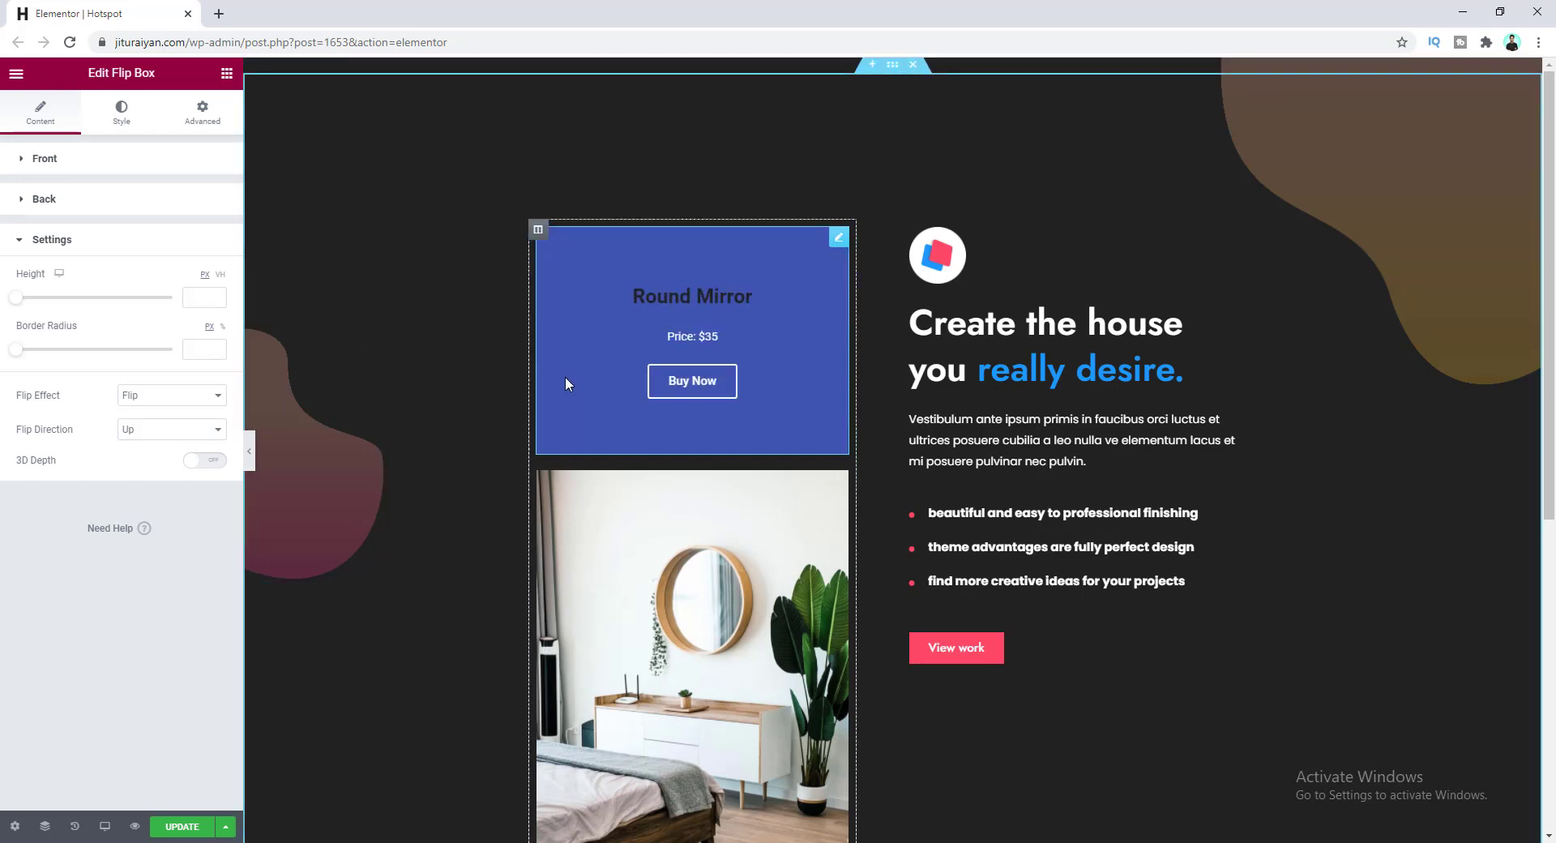
# - Set the flip box height to 220 and preview the Slide and Zoom In effects
pyautogui.click(204, 299)
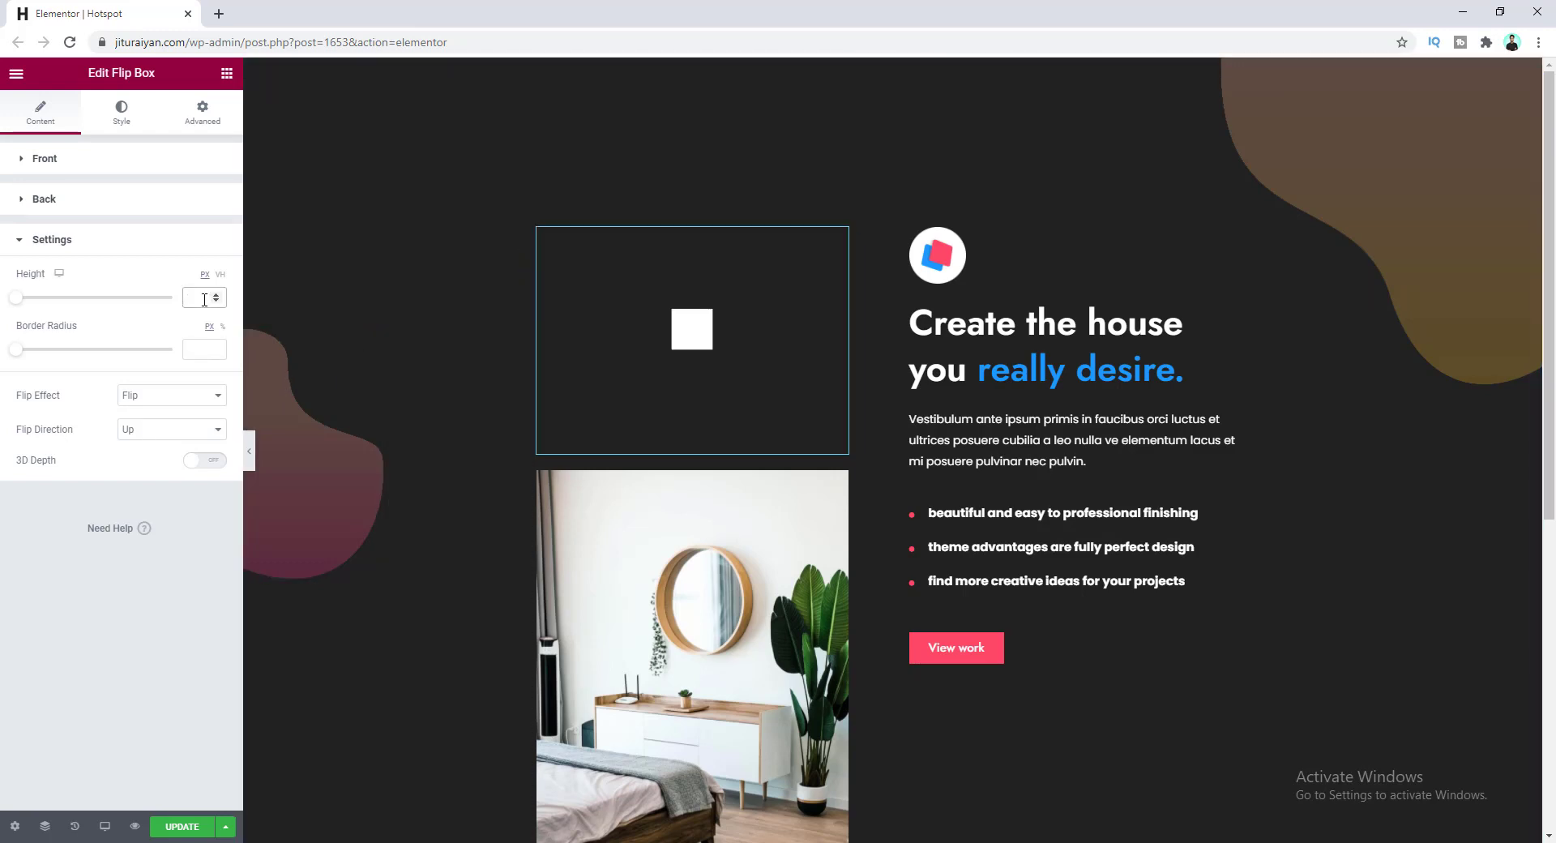
pyautogui.write('220')
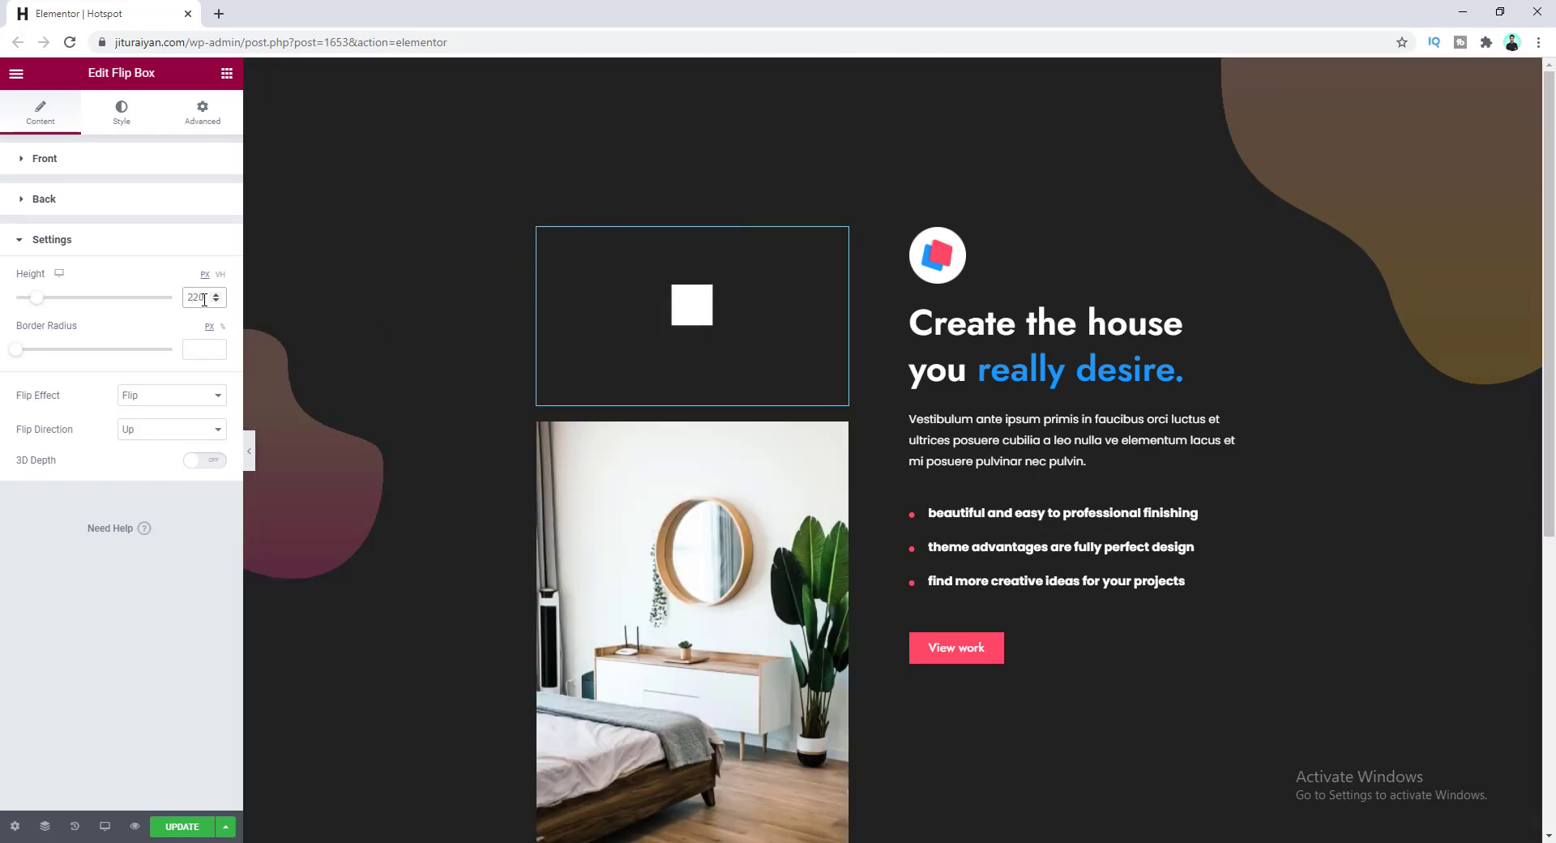
pyautogui.click(191, 403)
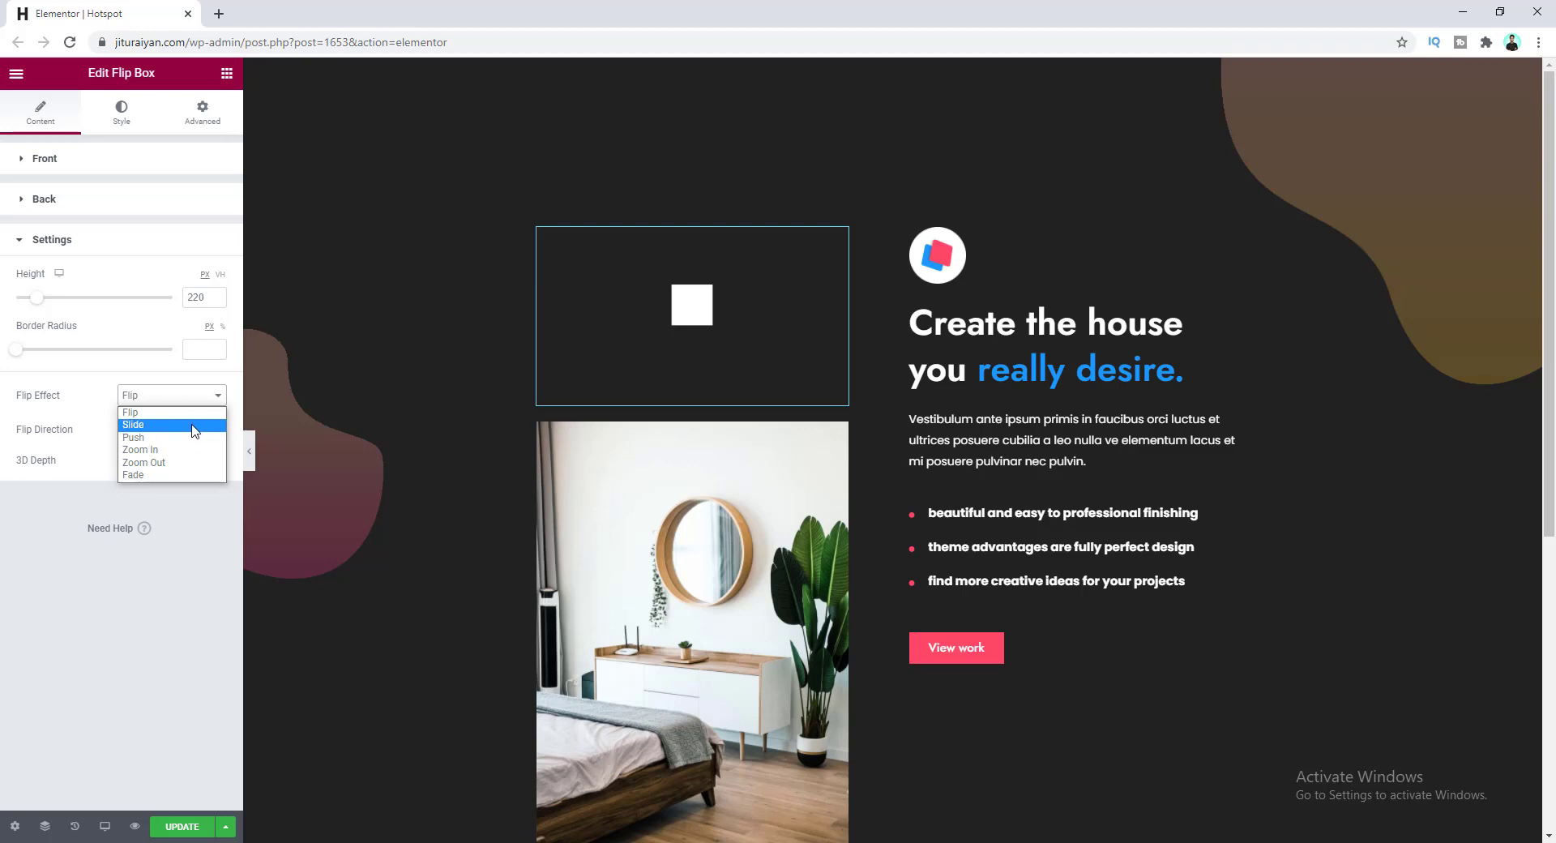
pyautogui.click(194, 425)
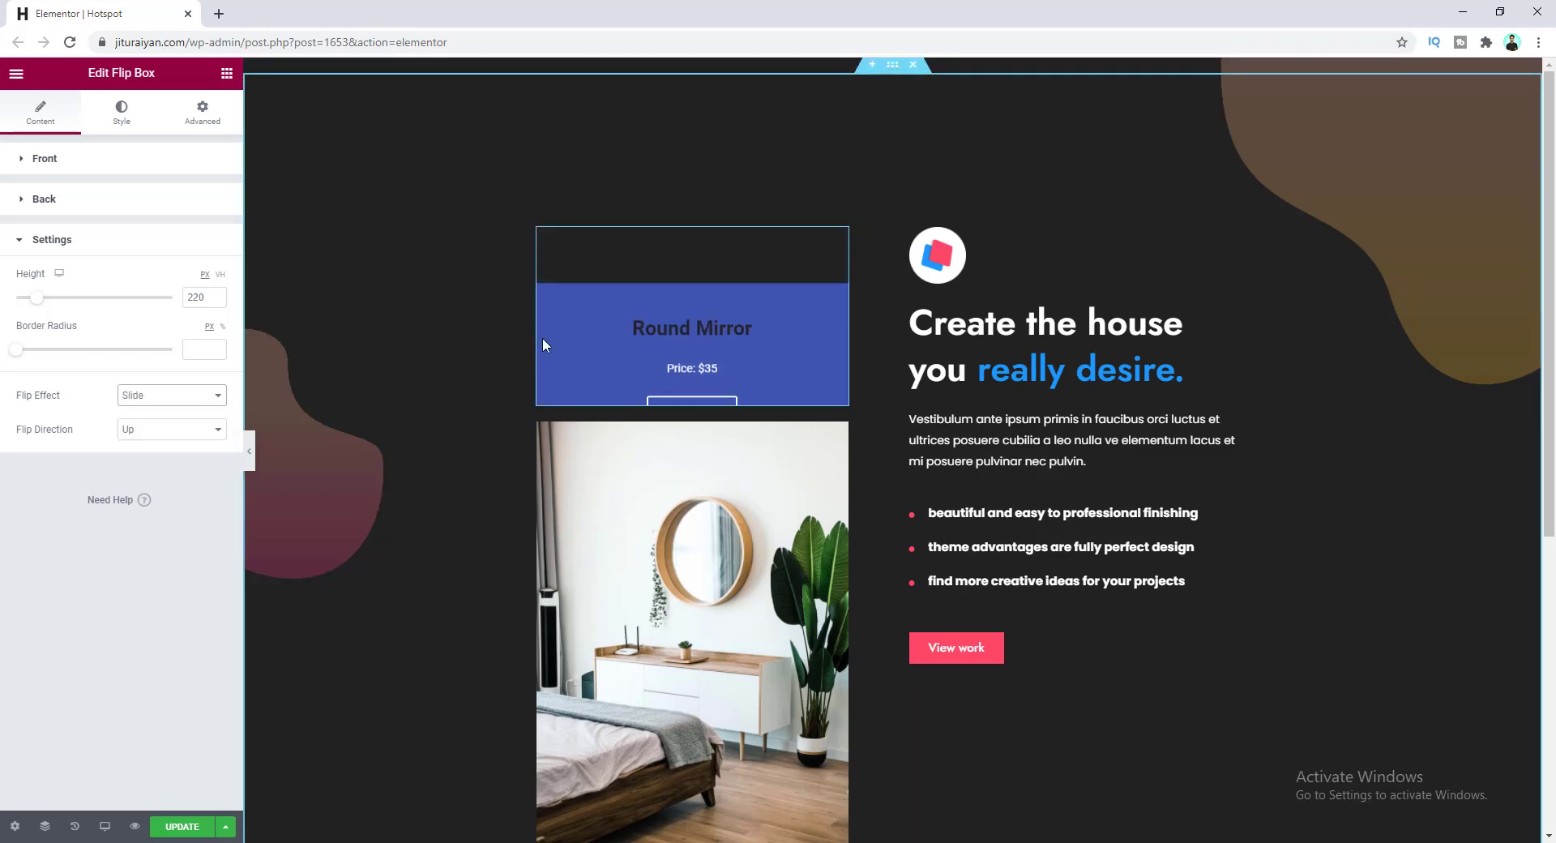
pyautogui.click(209, 396)
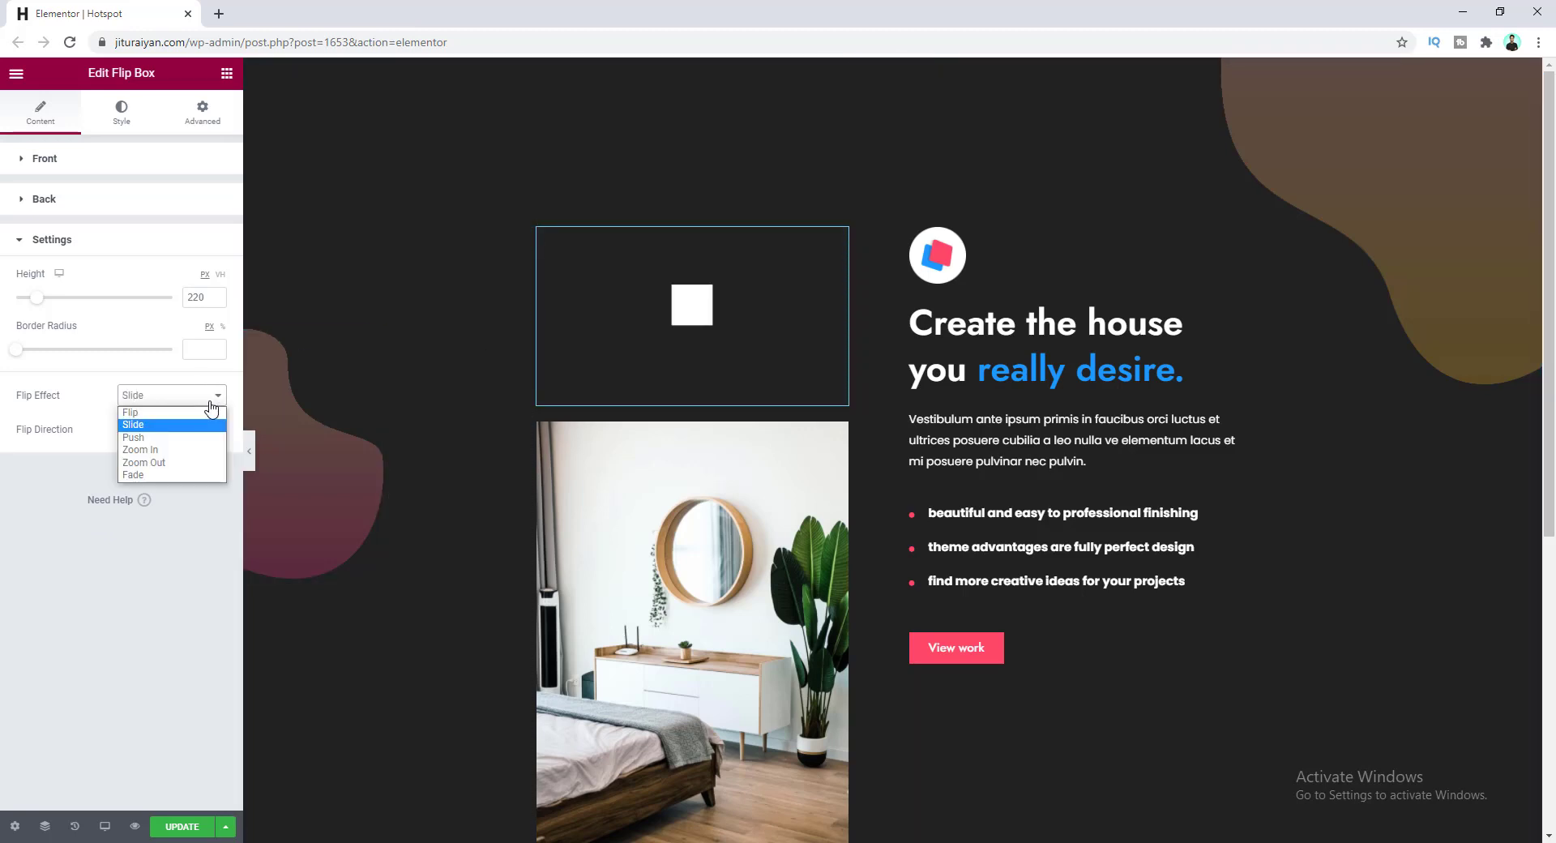
pyautogui.click(202, 450)
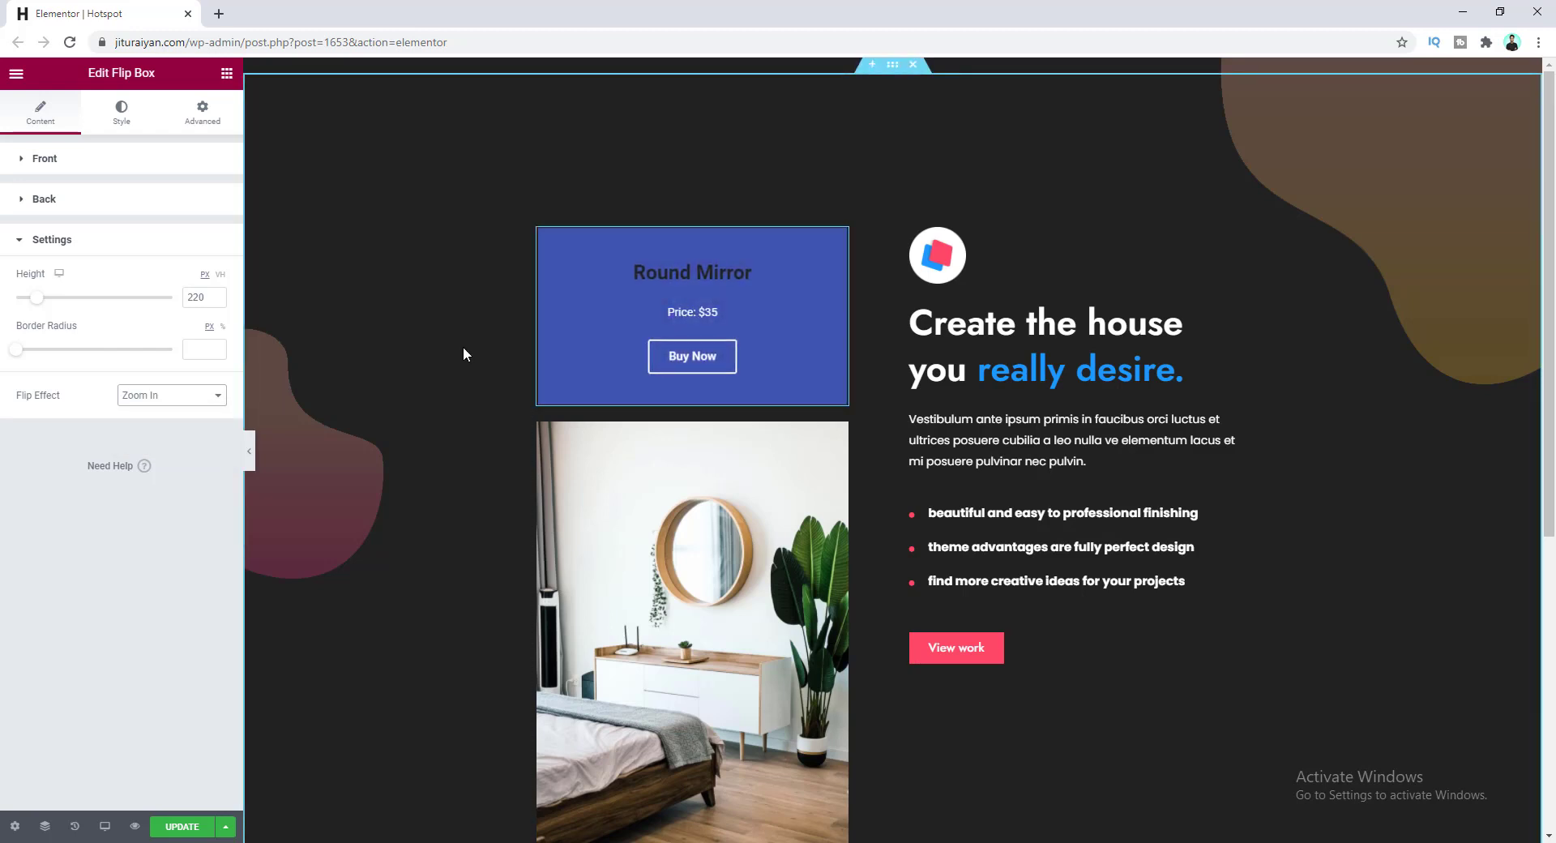
# - Return to the classic Flip effect with Flip Direction Left
pyautogui.click(170, 396)
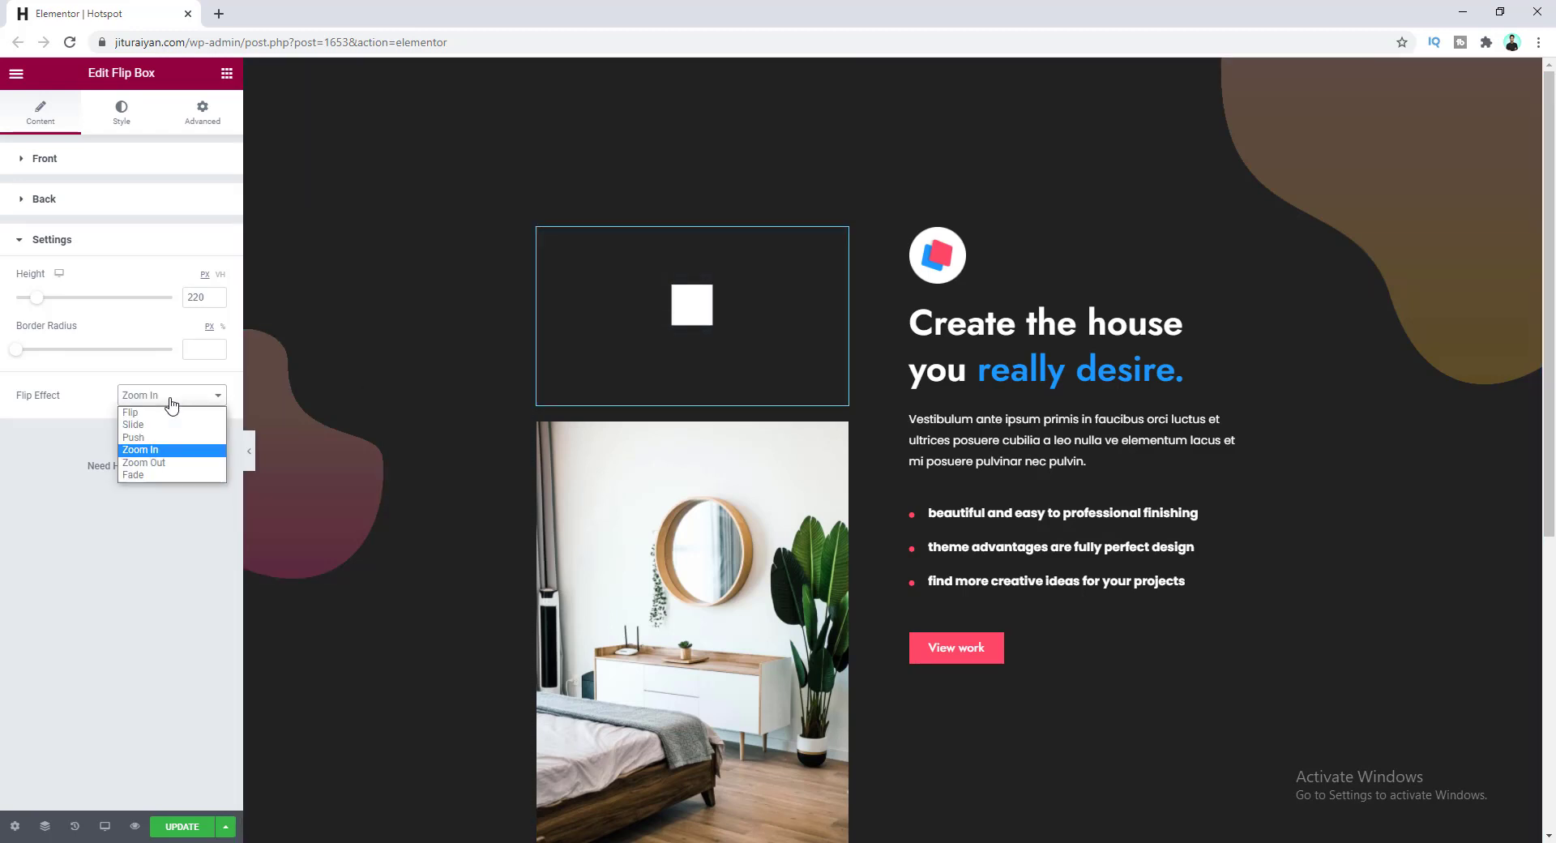
pyautogui.click(177, 413)
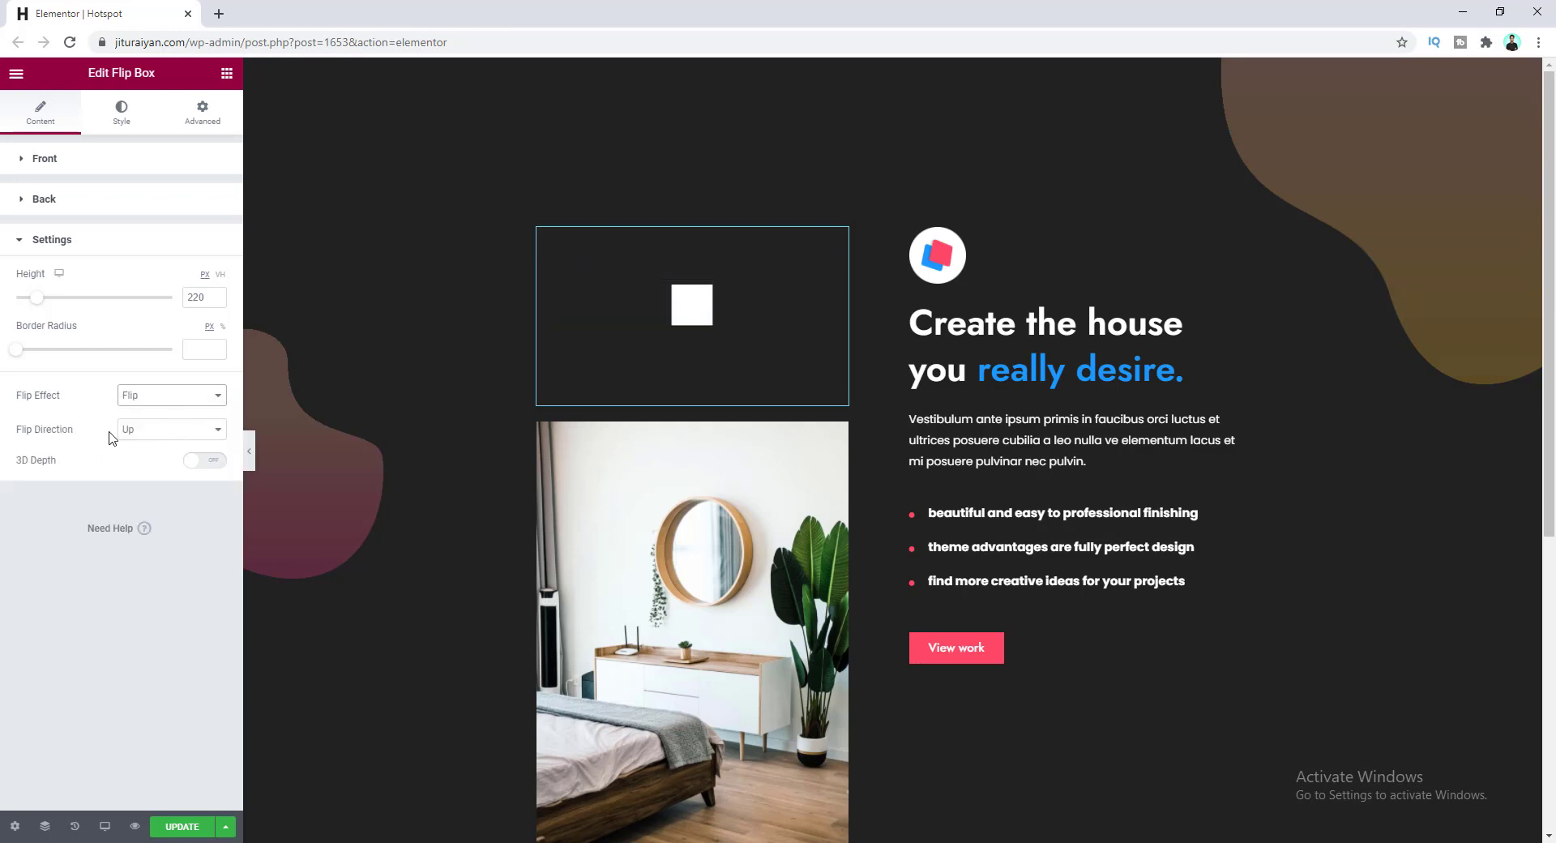
pyautogui.click(164, 431)
pyautogui.click(175, 448)
pyautogui.moveTo(639, 308)
pyautogui.click(119, 113)
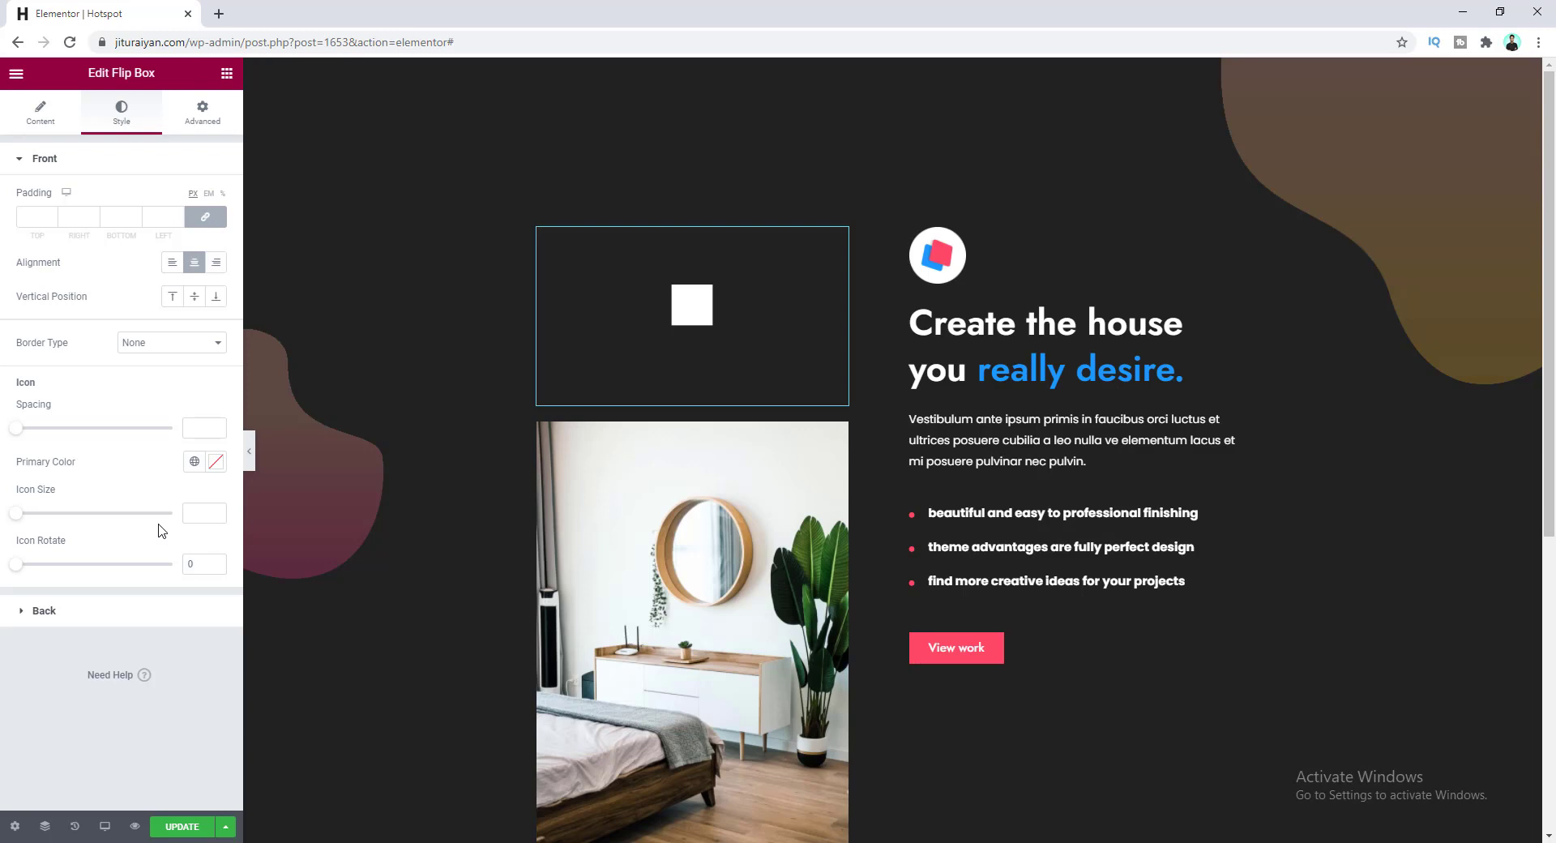
pyautogui.click(197, 122)
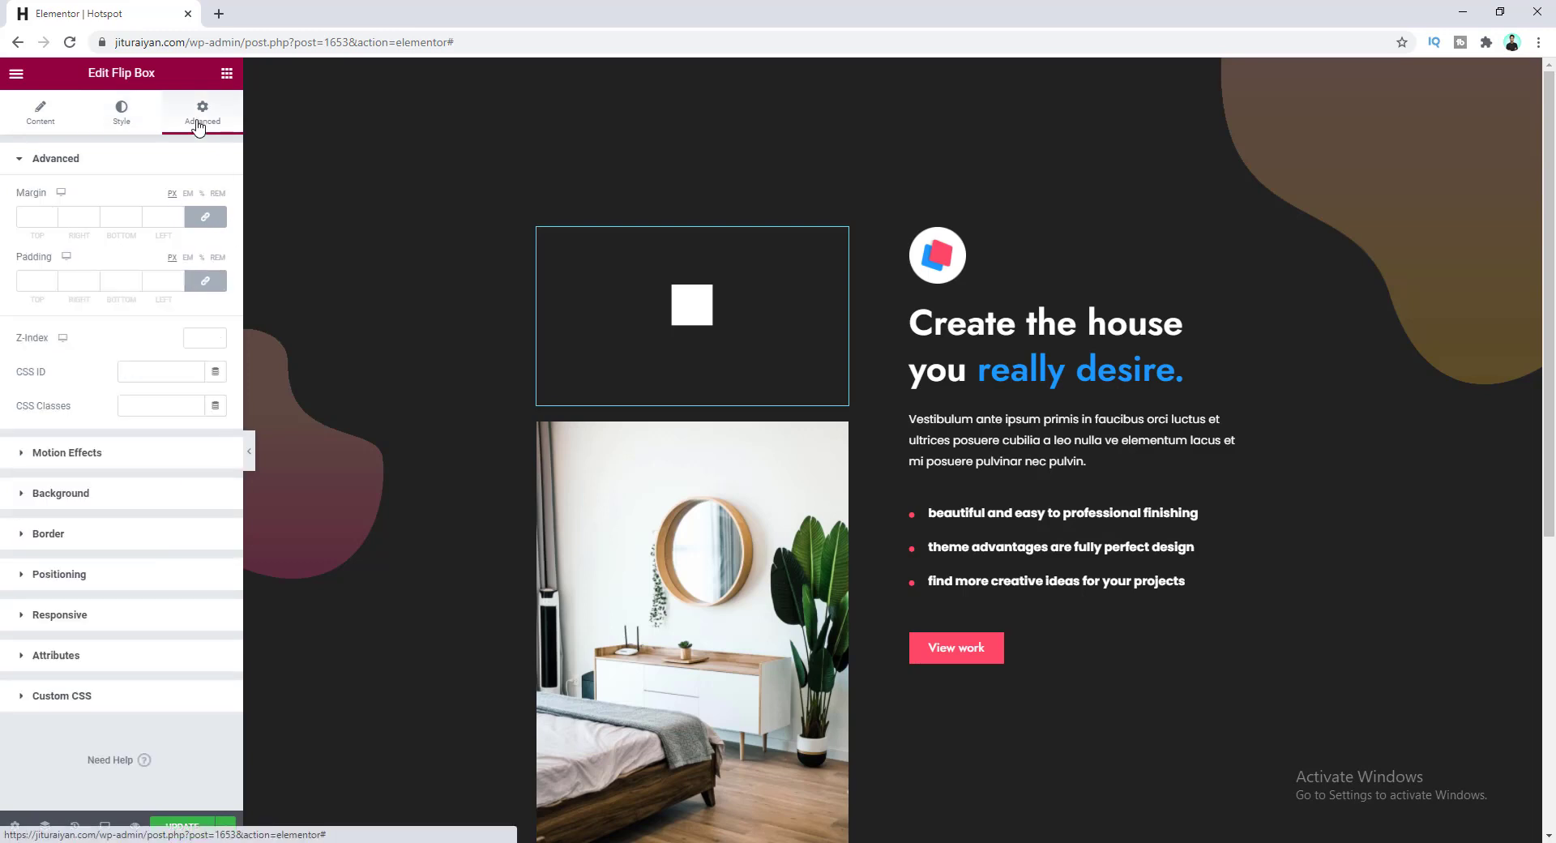
# - Paste the hotspot CSS, test green, red and larger size values, then undo to #FD4766 and 15px
pyautogui.click(127, 697)
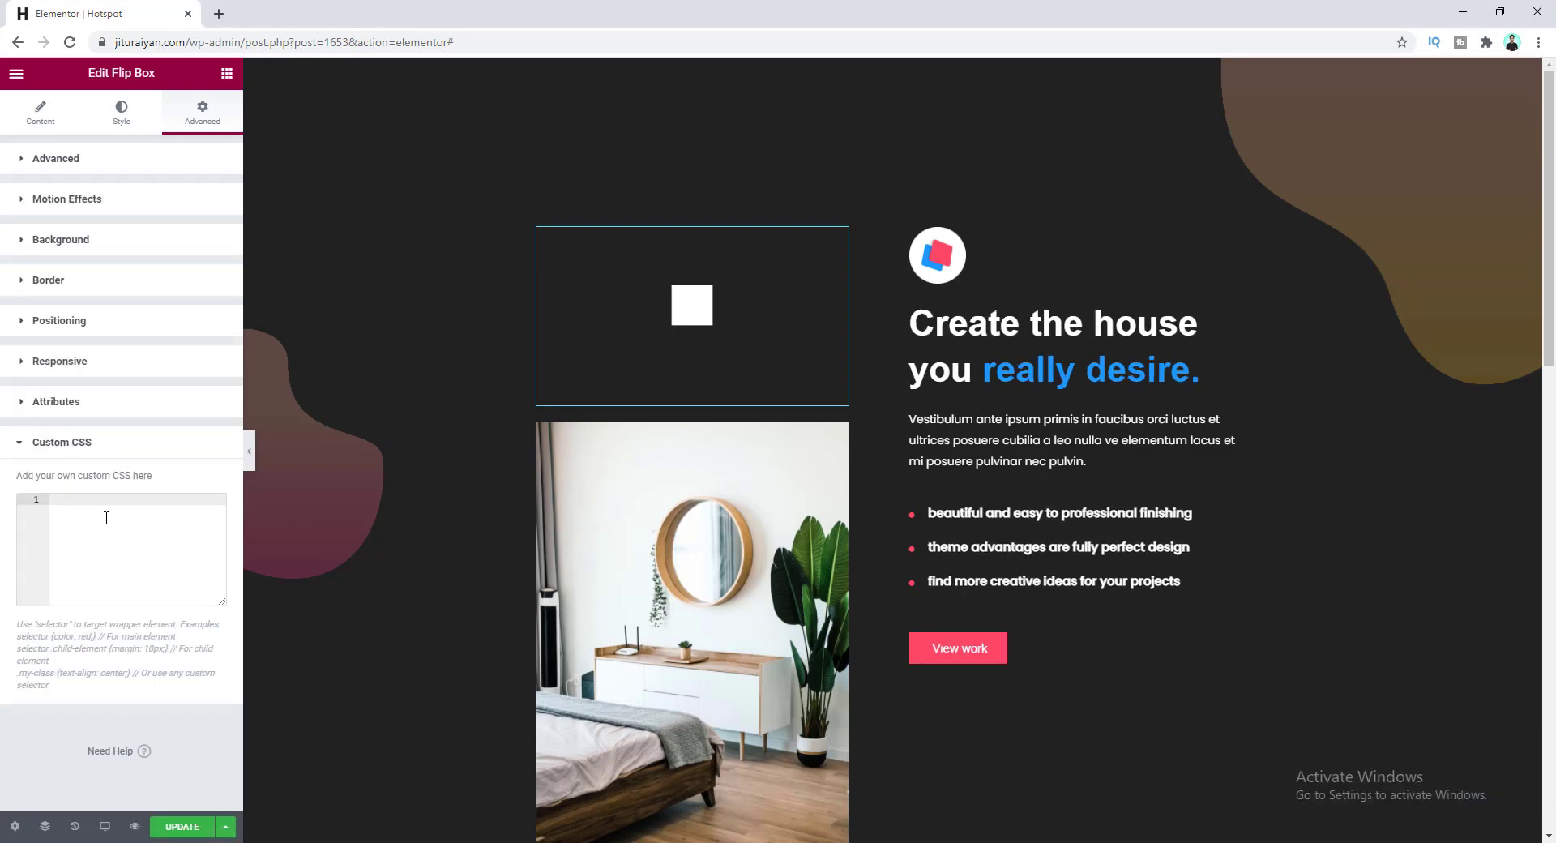
pyautogui.hotkey('ctrl', 'v')
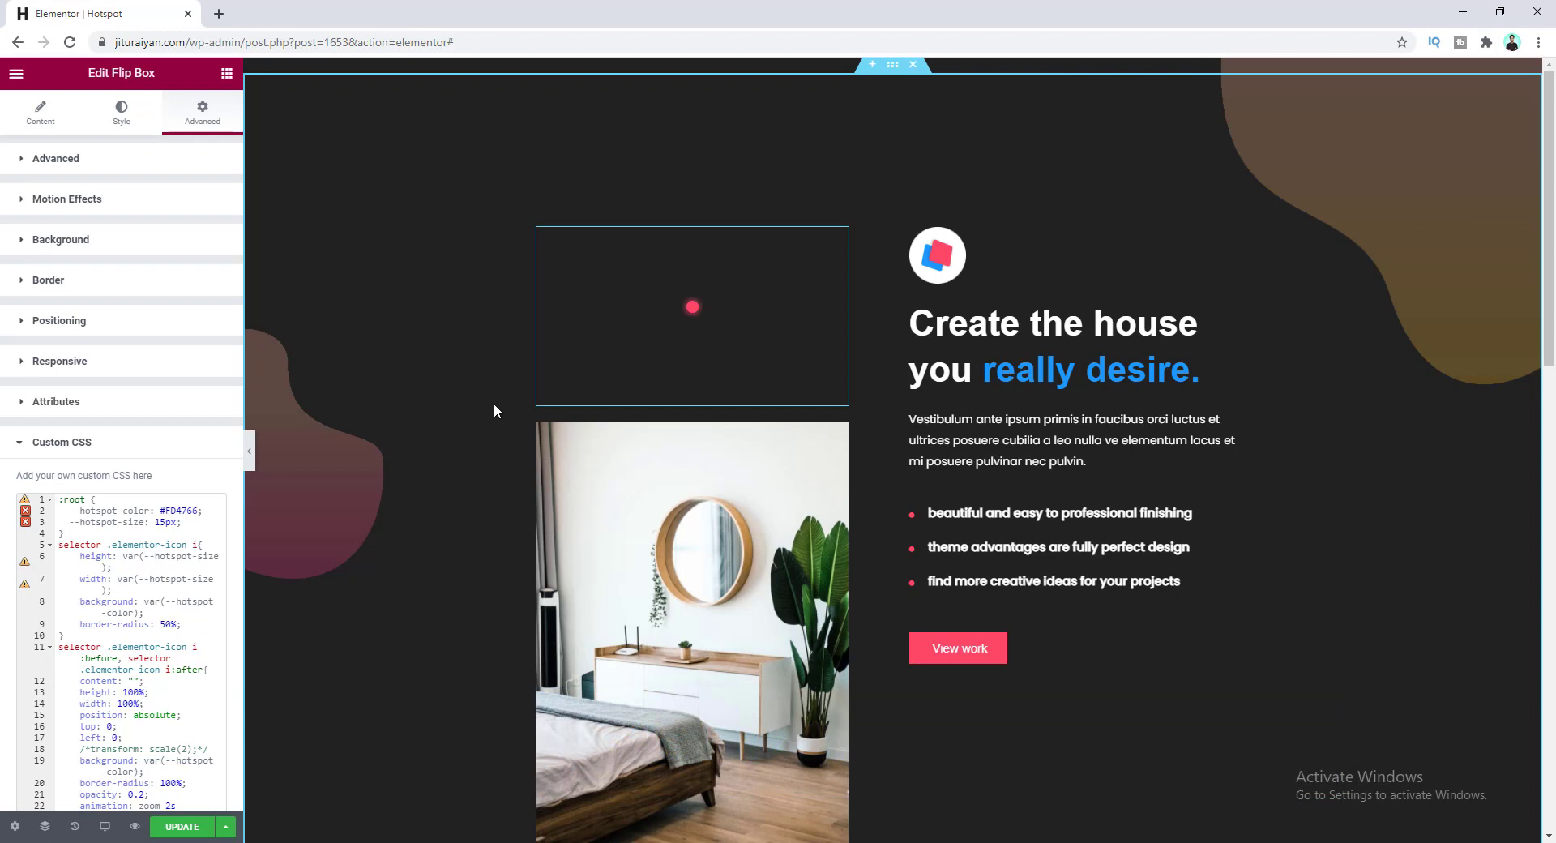
pyautogui.doubleClick(185, 514)
pyautogui.press('BackSpace')
pyautogui.press('BackSpace')
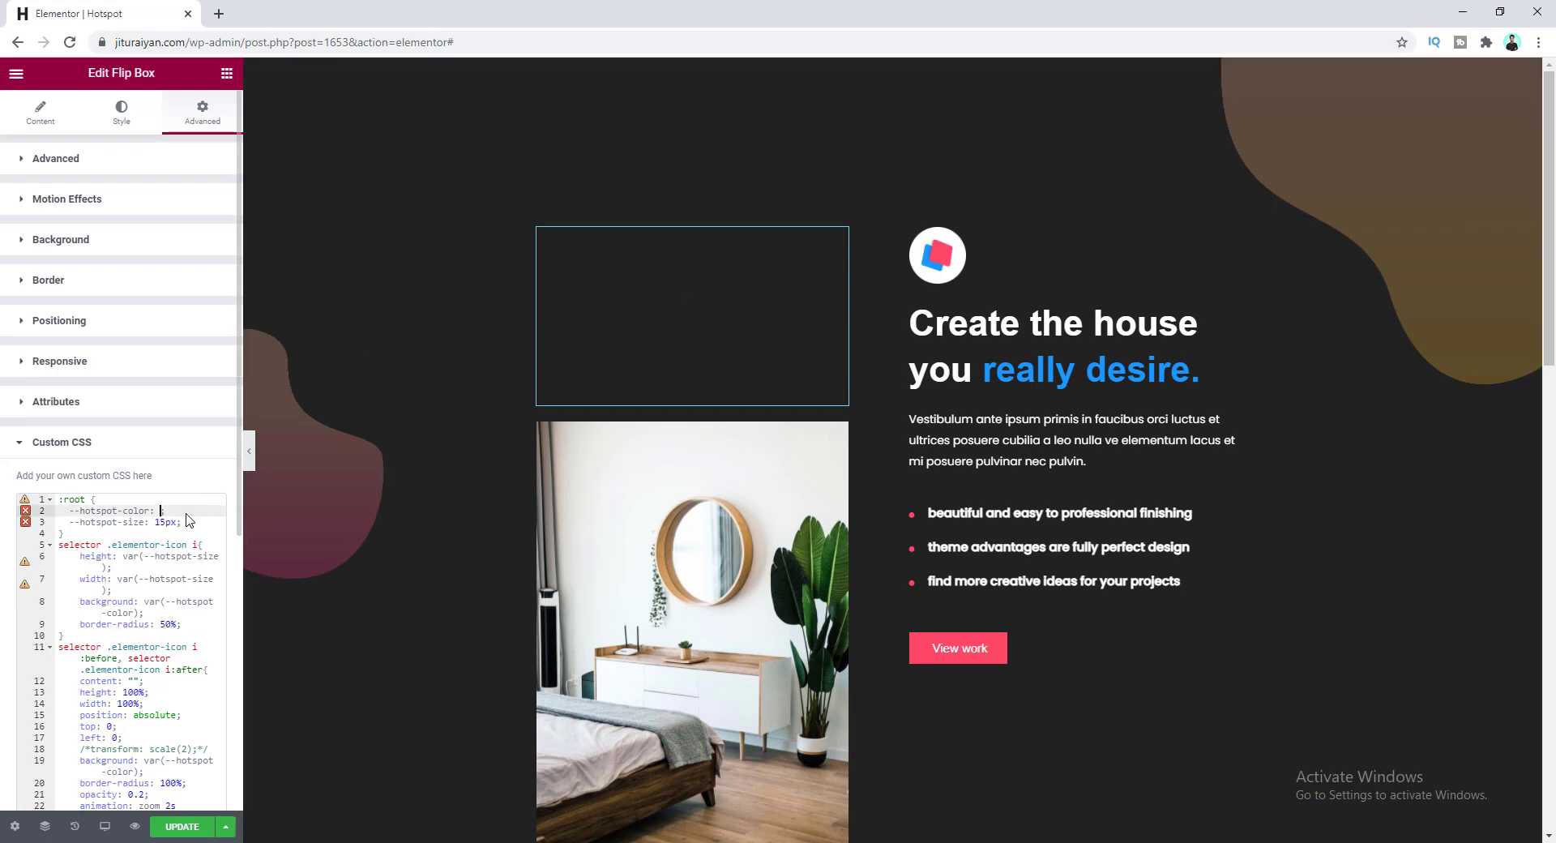
pyautogui.write('green')
pyautogui.doubleClick(179, 512)
pyautogui.write('red')
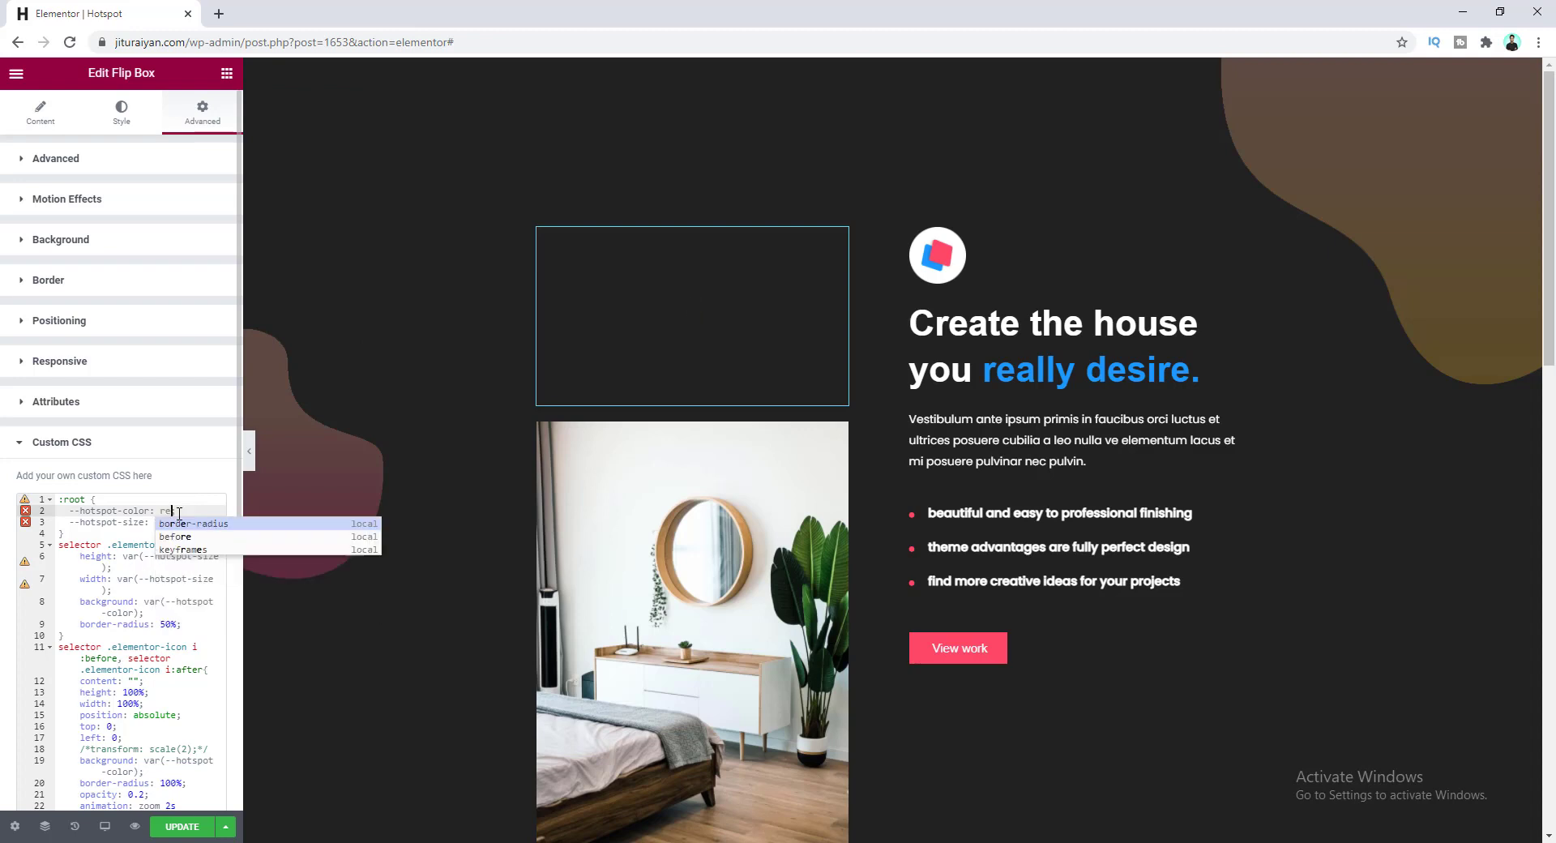
pyautogui.click(163, 522)
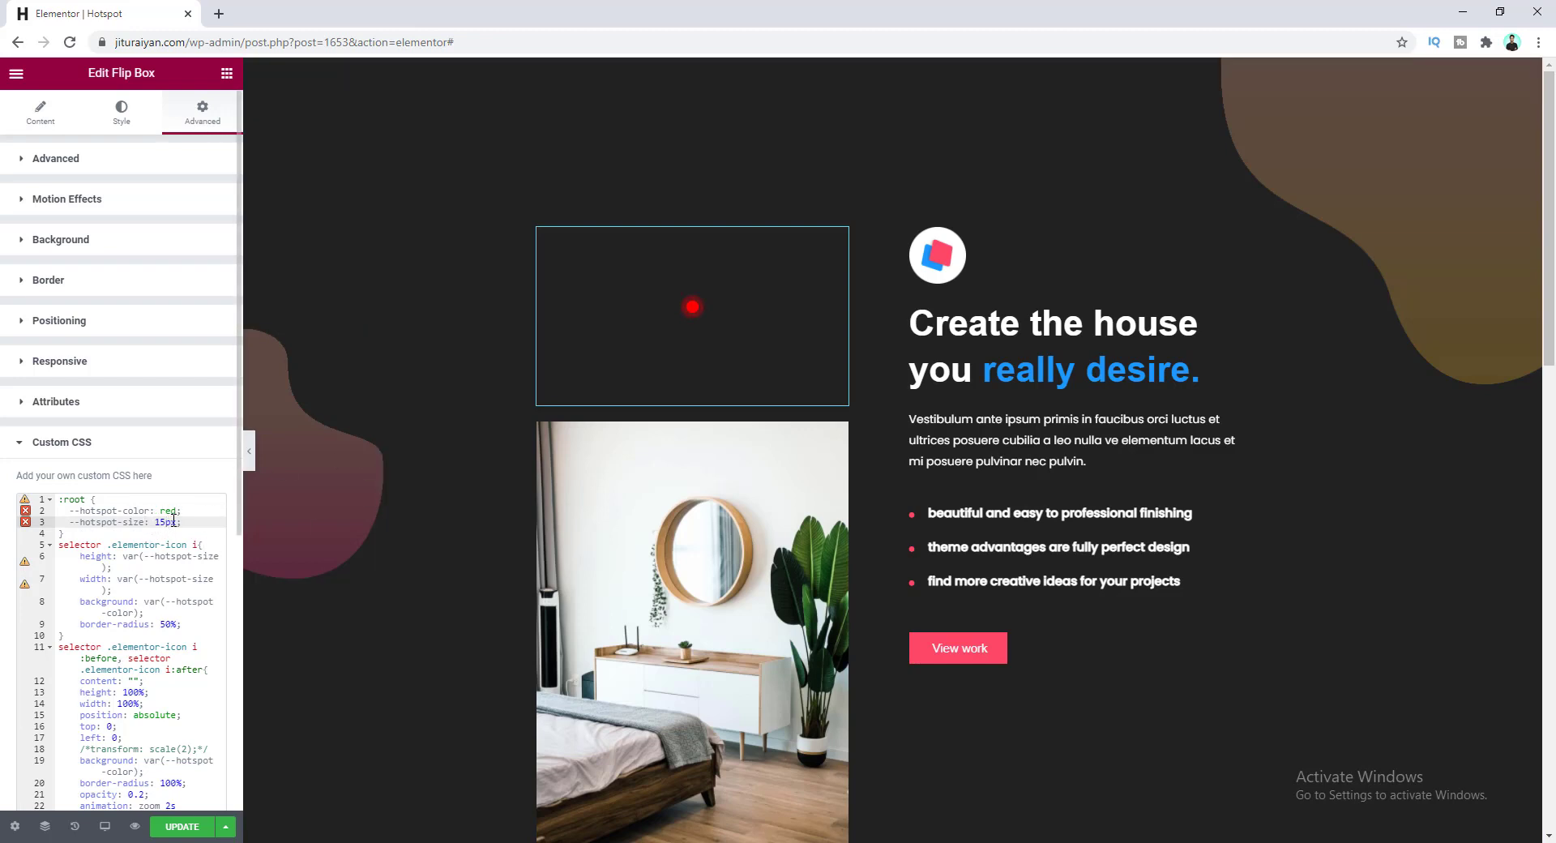
pyautogui.write('0')
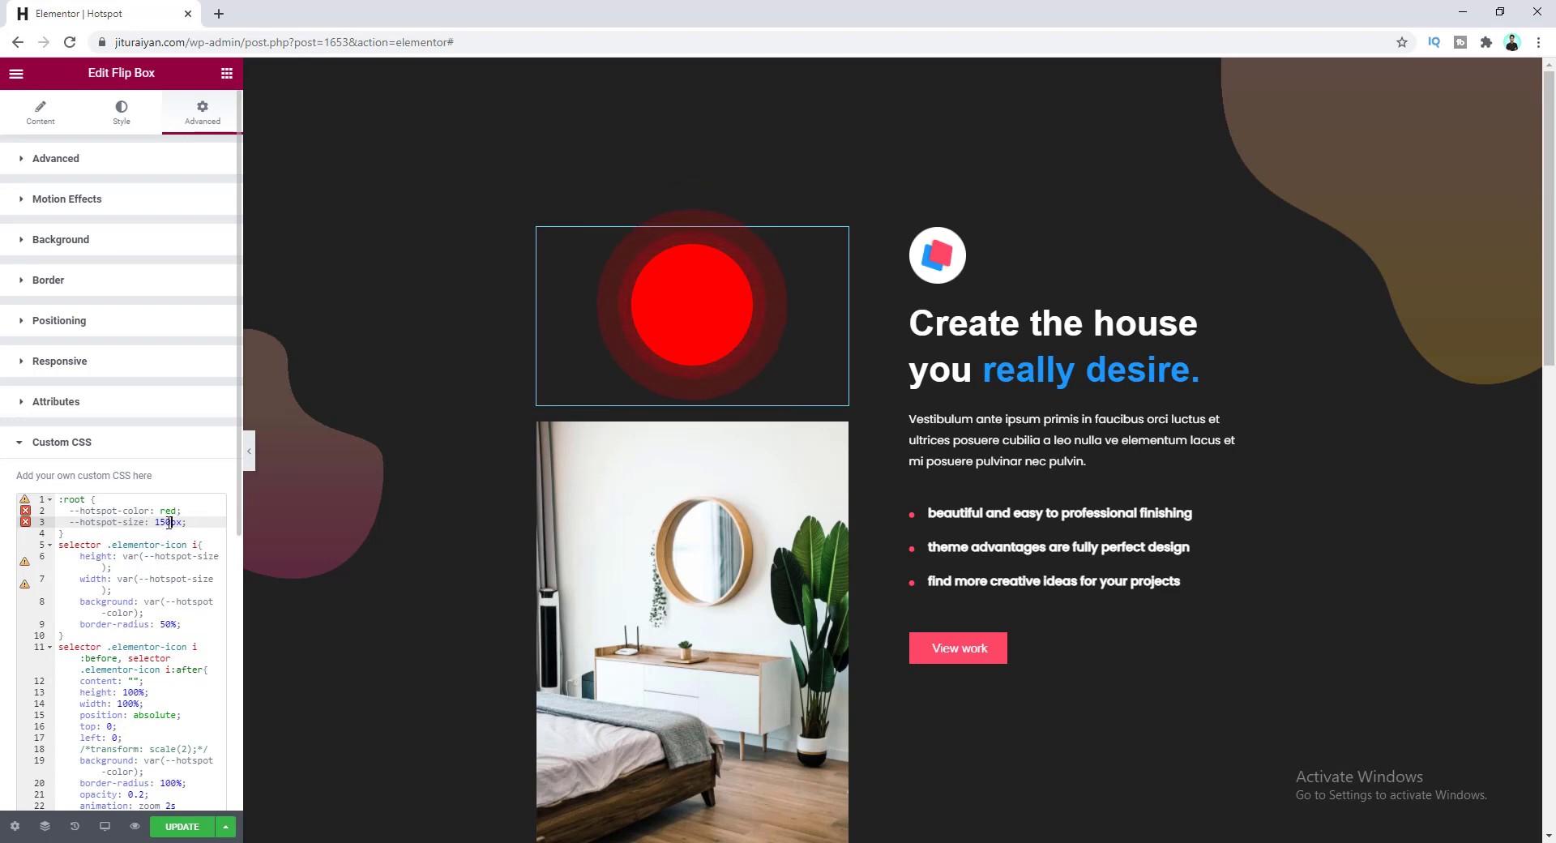
pyautogui.hotkey('ctrl', 'z')
pyautogui.hotkey('ctrl', 'z')
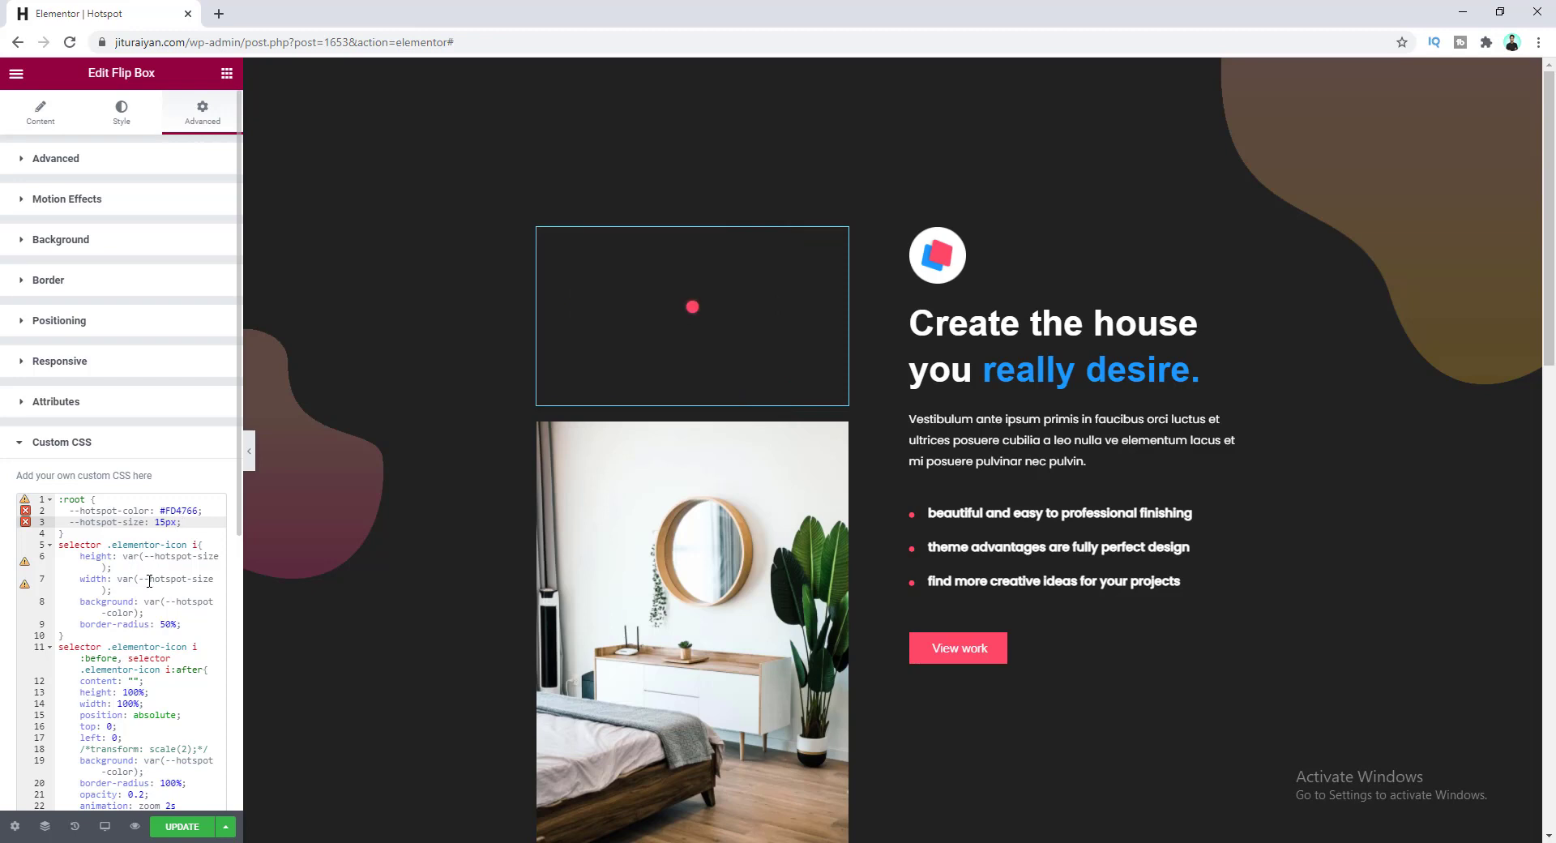
# - Set the back title typography to Jost, size 20, weight 700
pyautogui.click(122, 118)
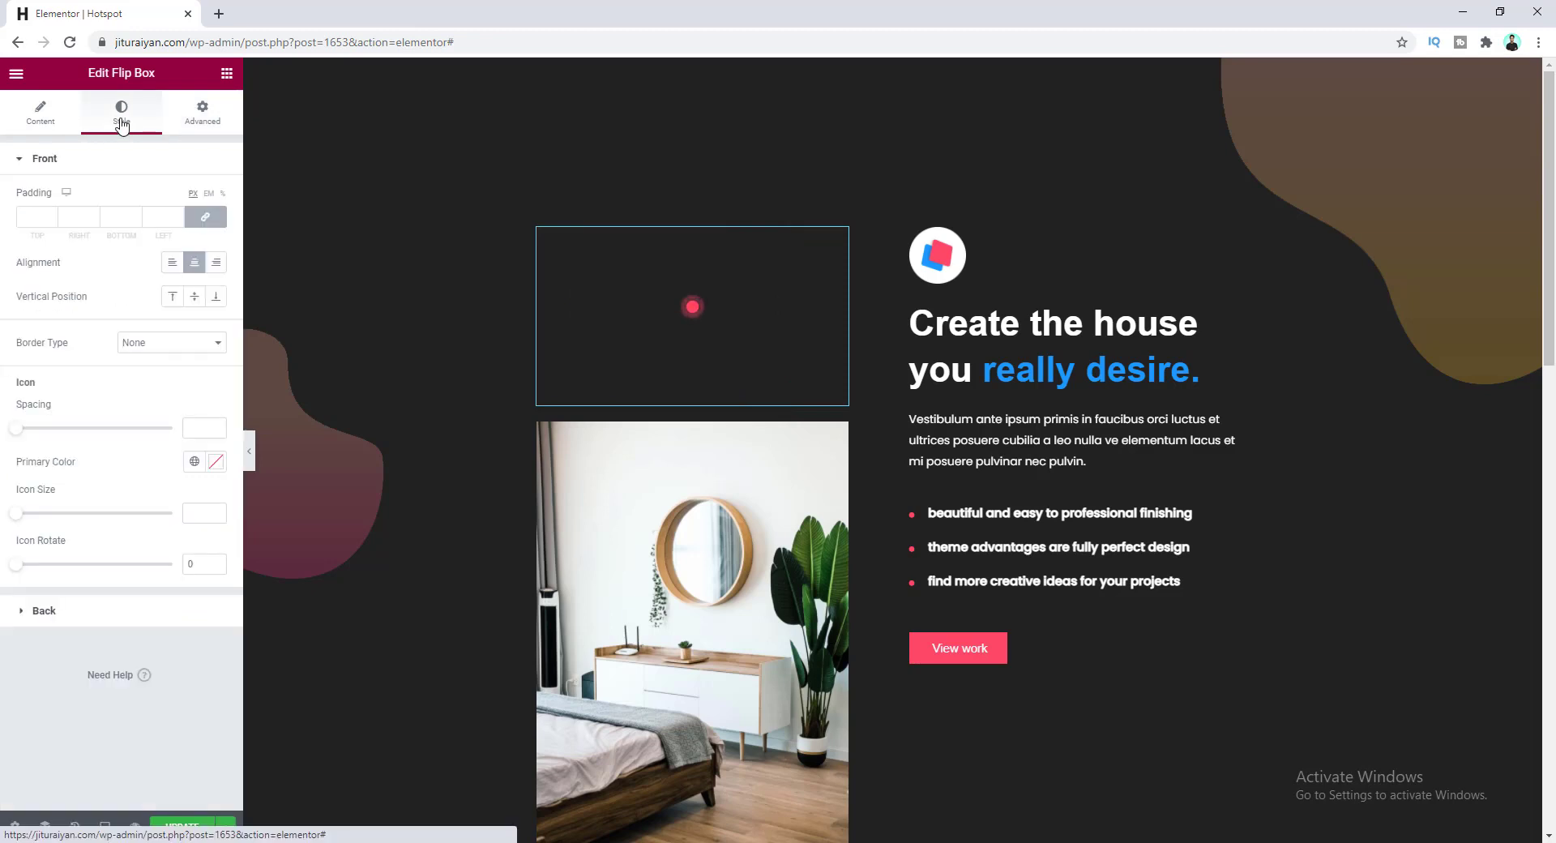
pyautogui.click(114, 614)
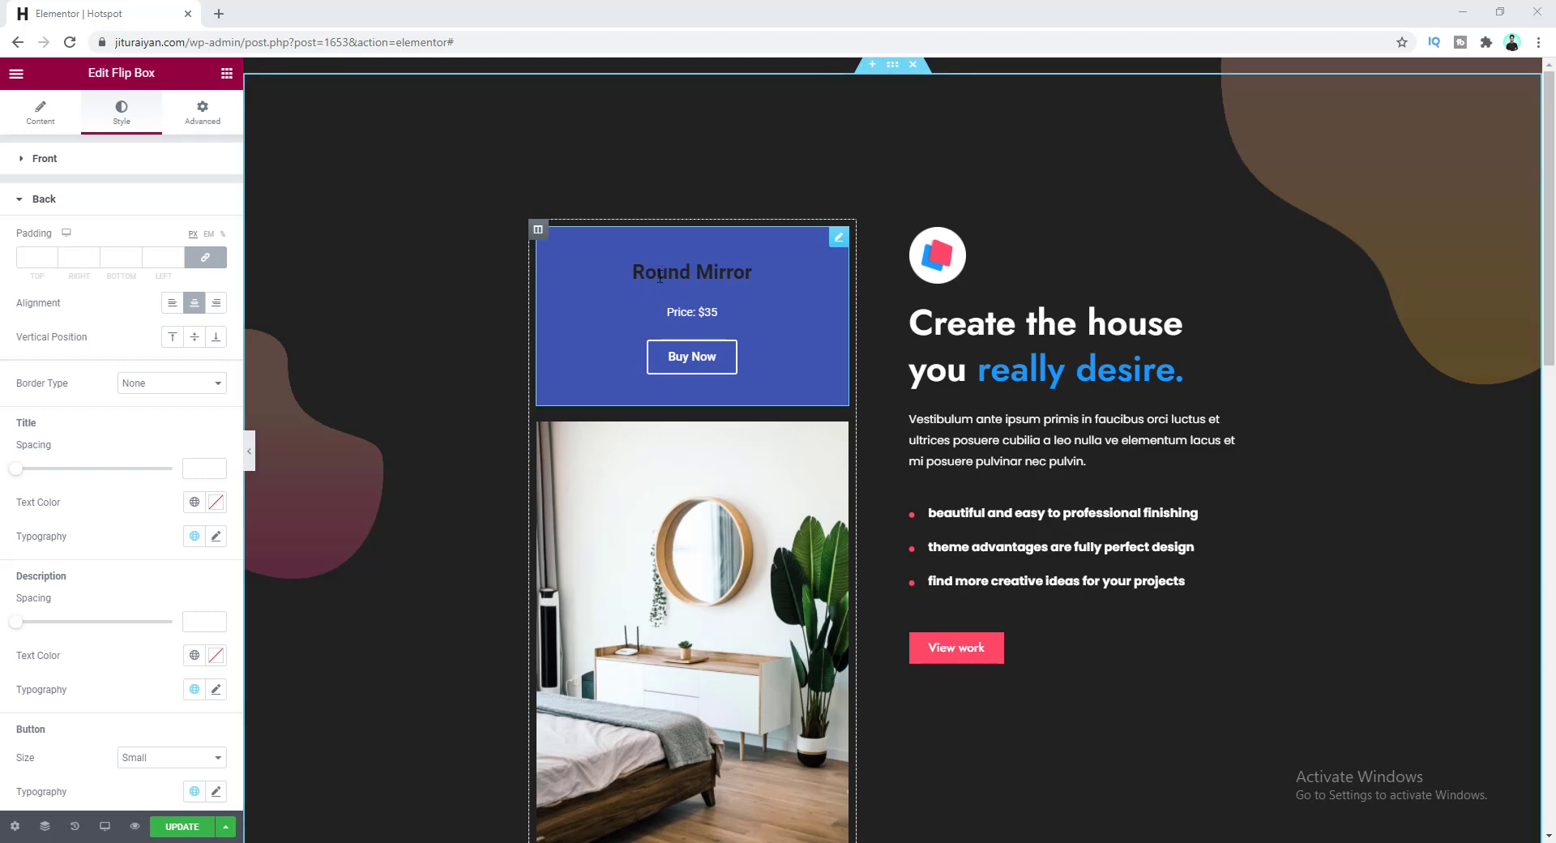
pyautogui.click(214, 537)
pyautogui.click(181, 614)
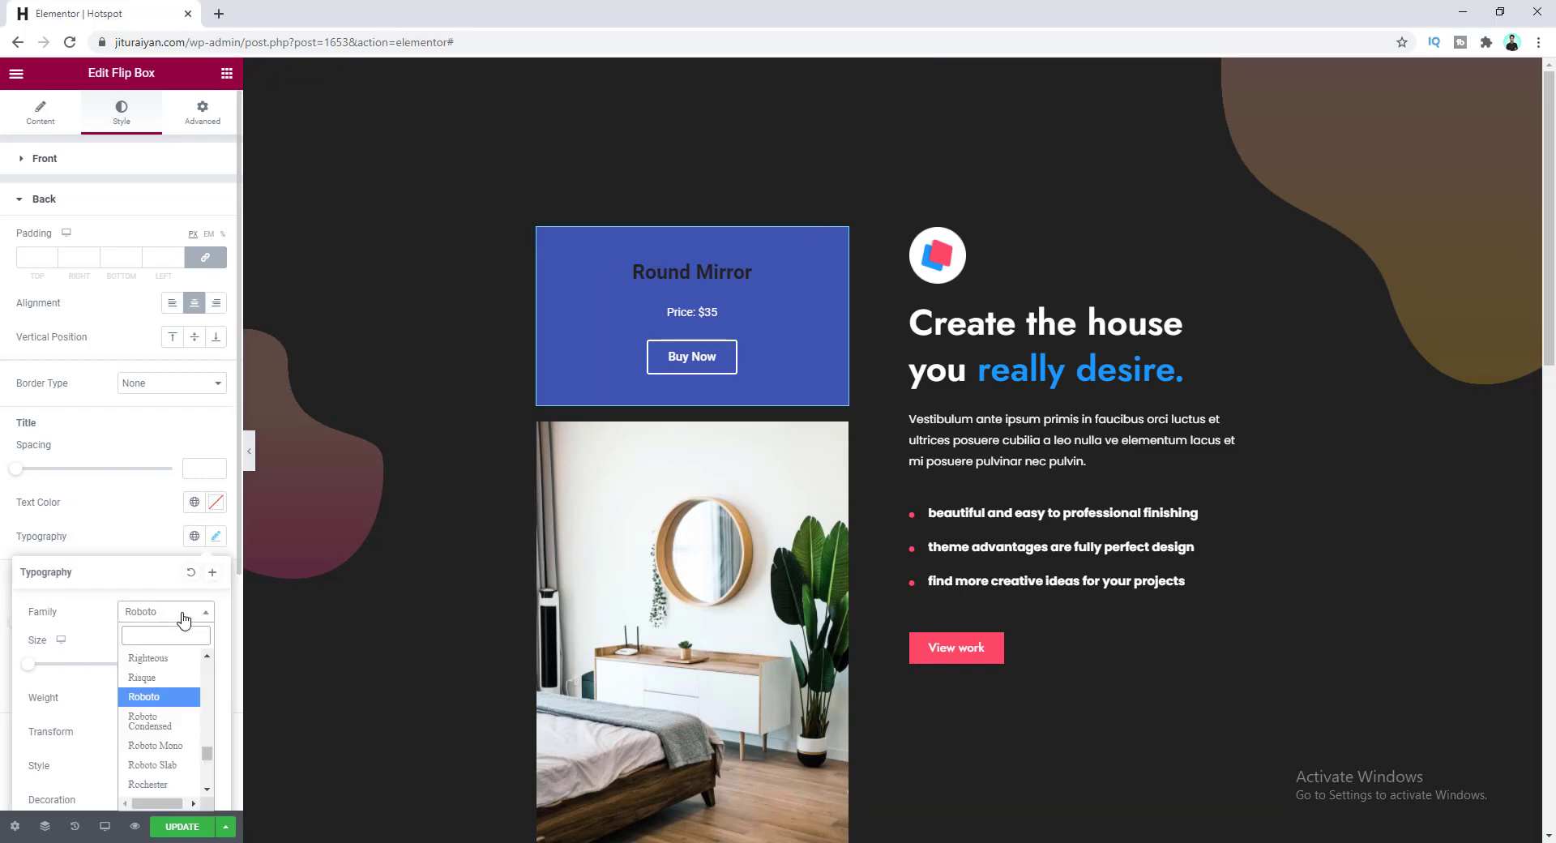
pyautogui.write('jost')
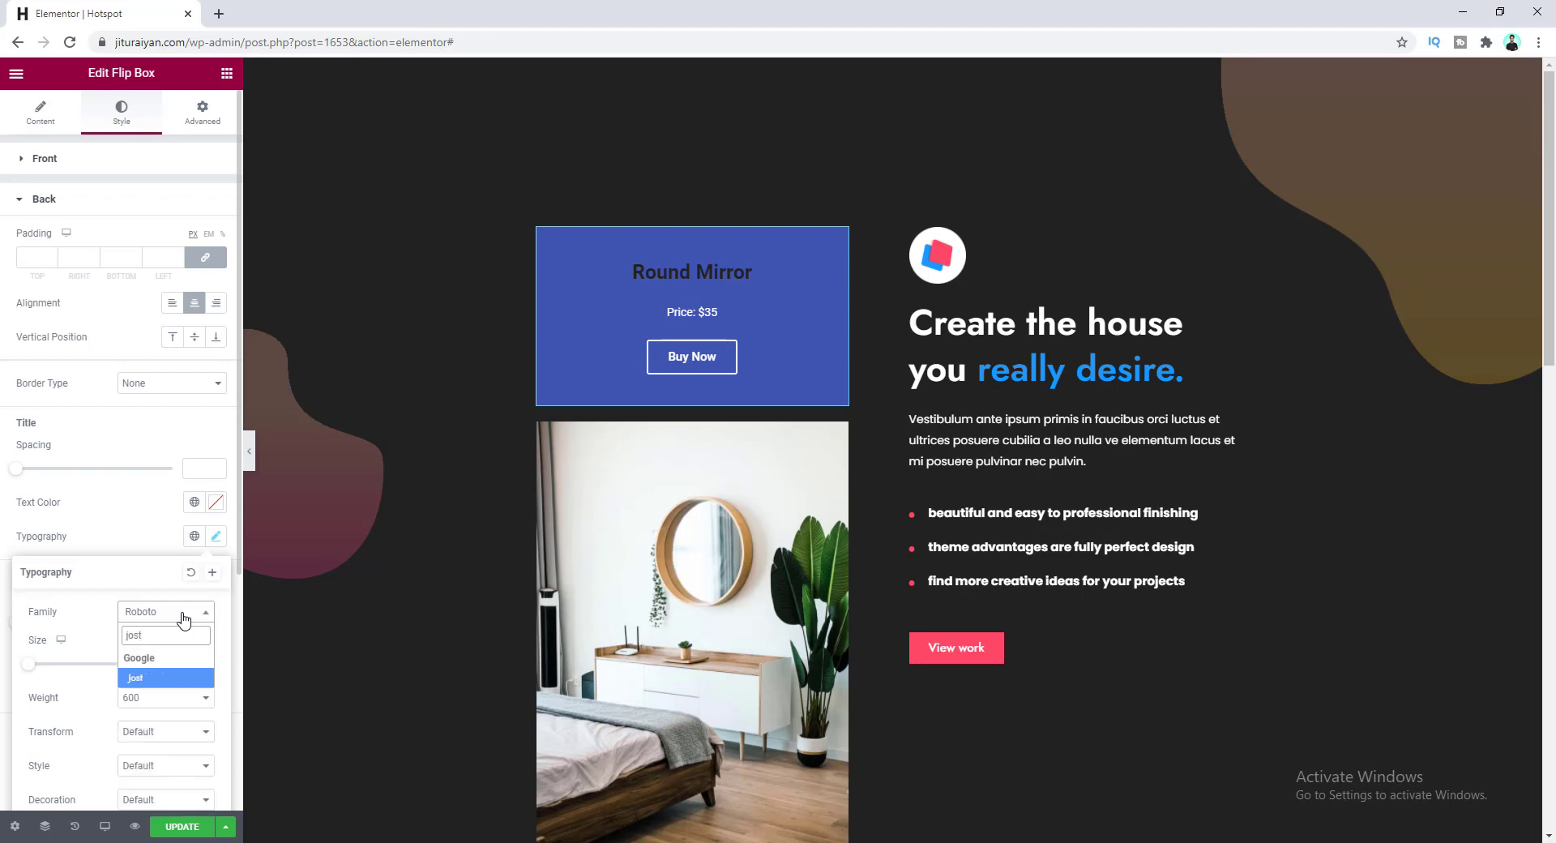
pyautogui.click(179, 678)
pyautogui.click(182, 664)
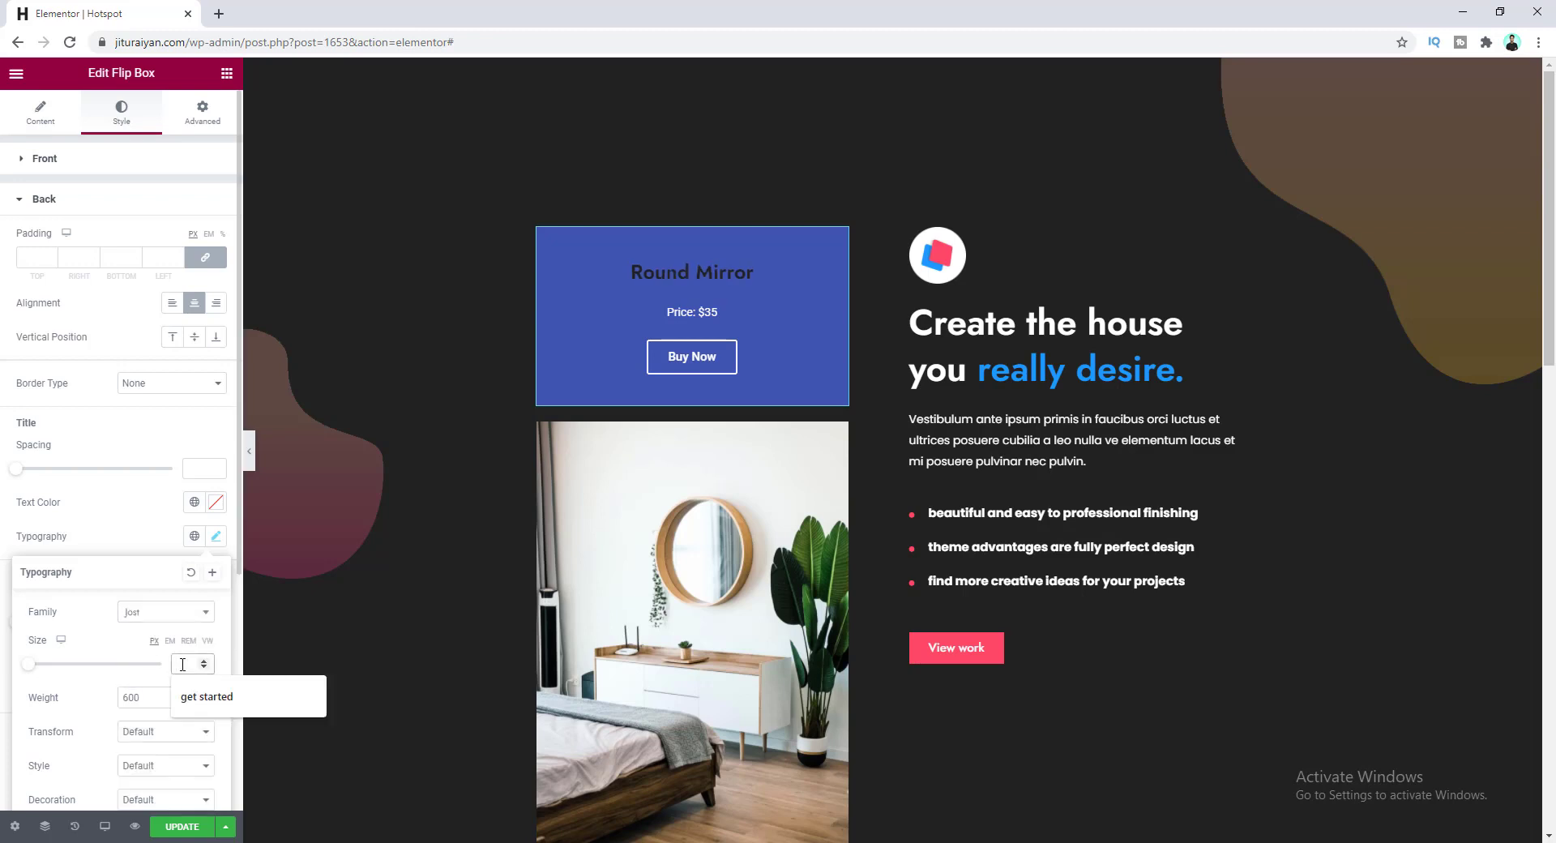
pyautogui.write('20')
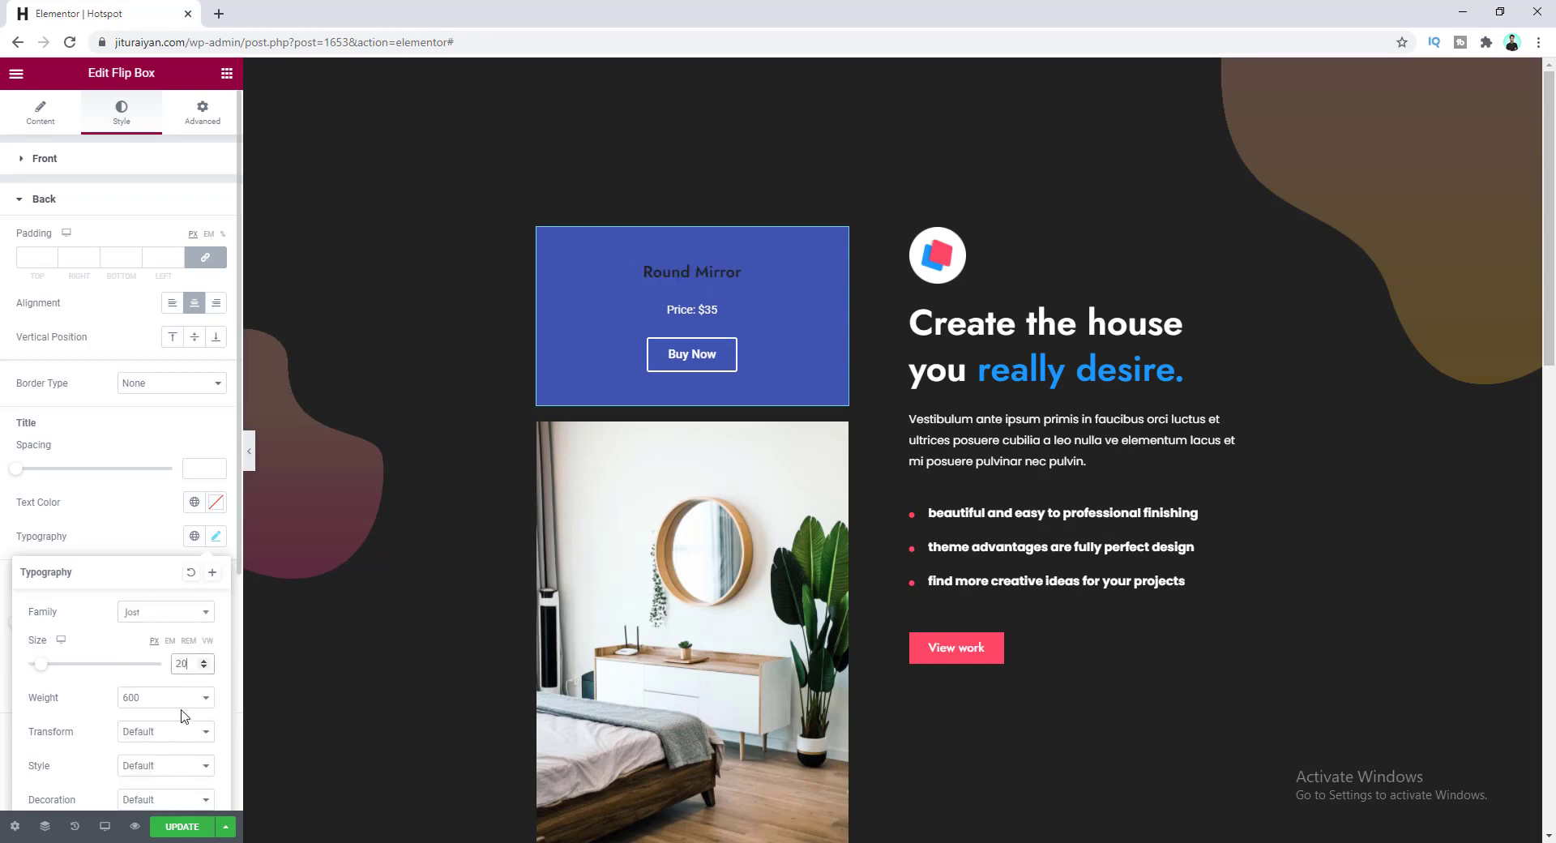
pyautogui.click(181, 699)
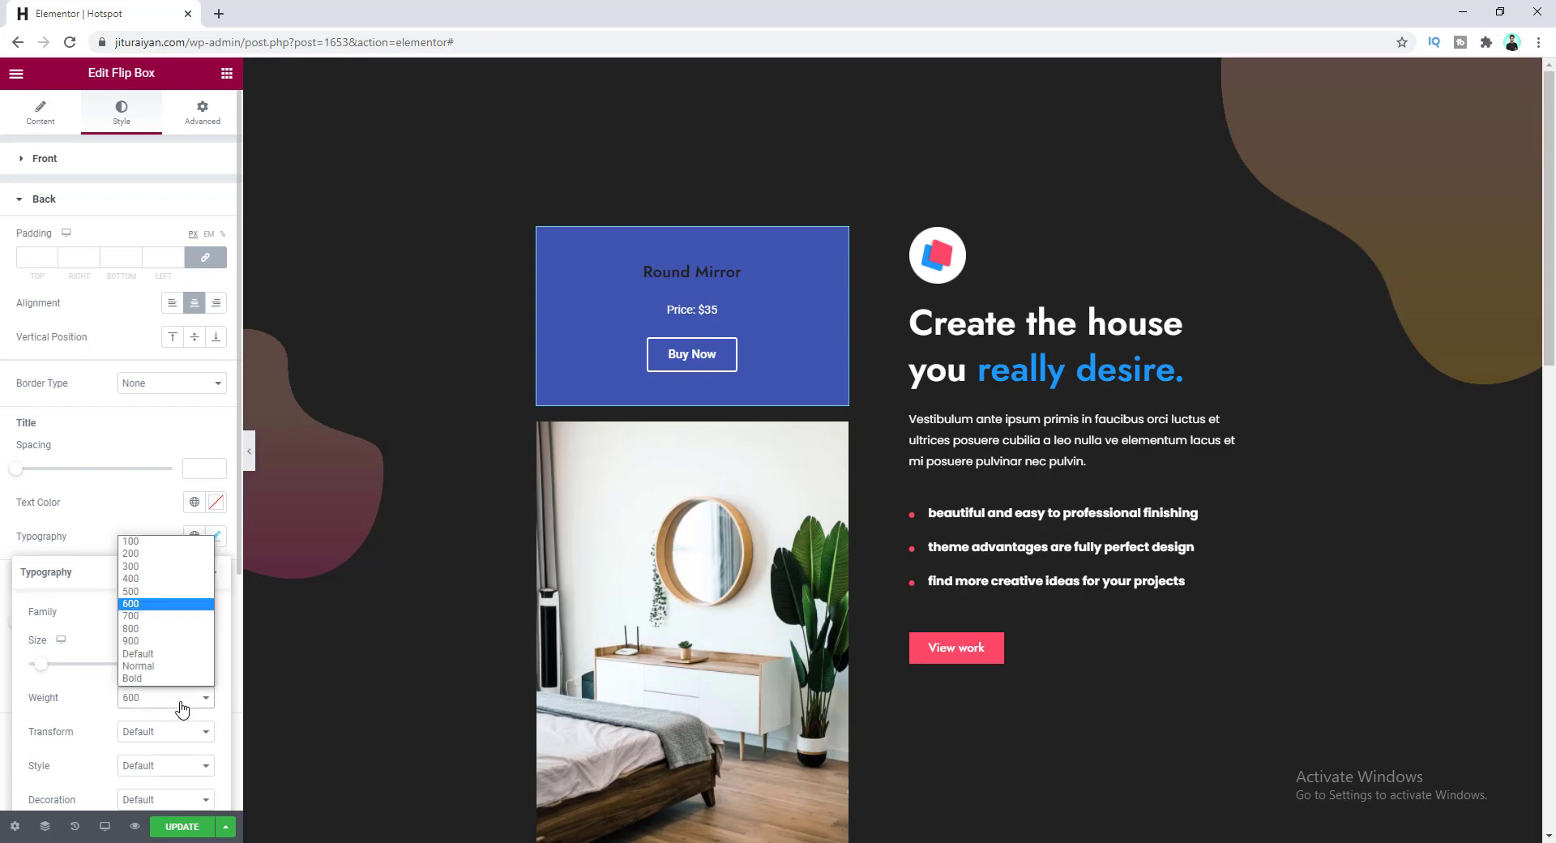
pyautogui.click(163, 616)
pyautogui.click(156, 550)
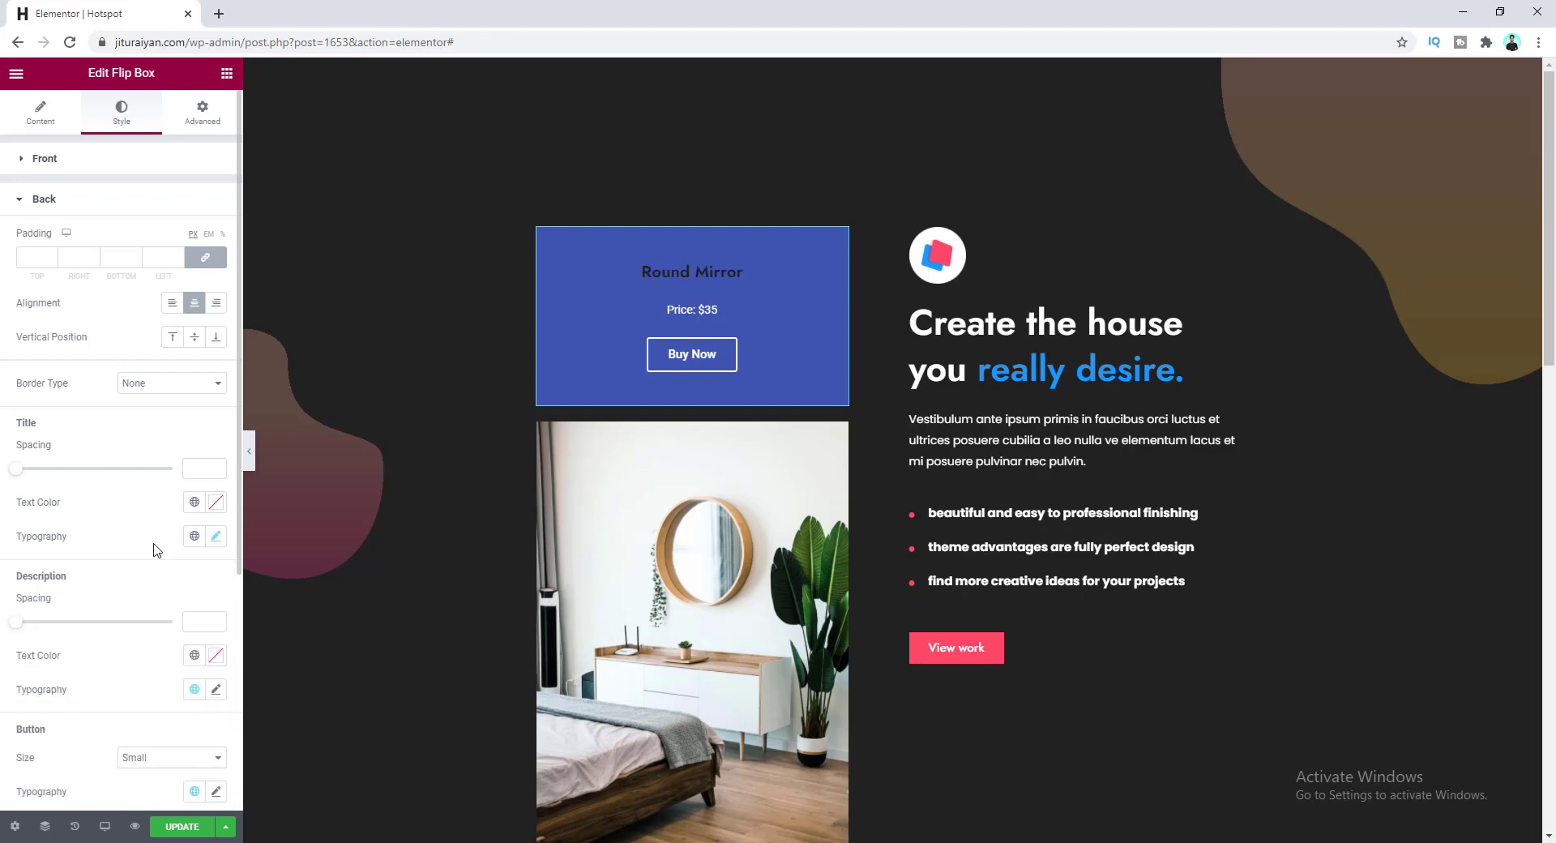
# - Make the back description black in Poppins and add slight title spacing
pyautogui.click(215, 654)
pyautogui.click(81, 543)
pyautogui.moveTo(75, 543); pyautogui.dragTo(25, 573)
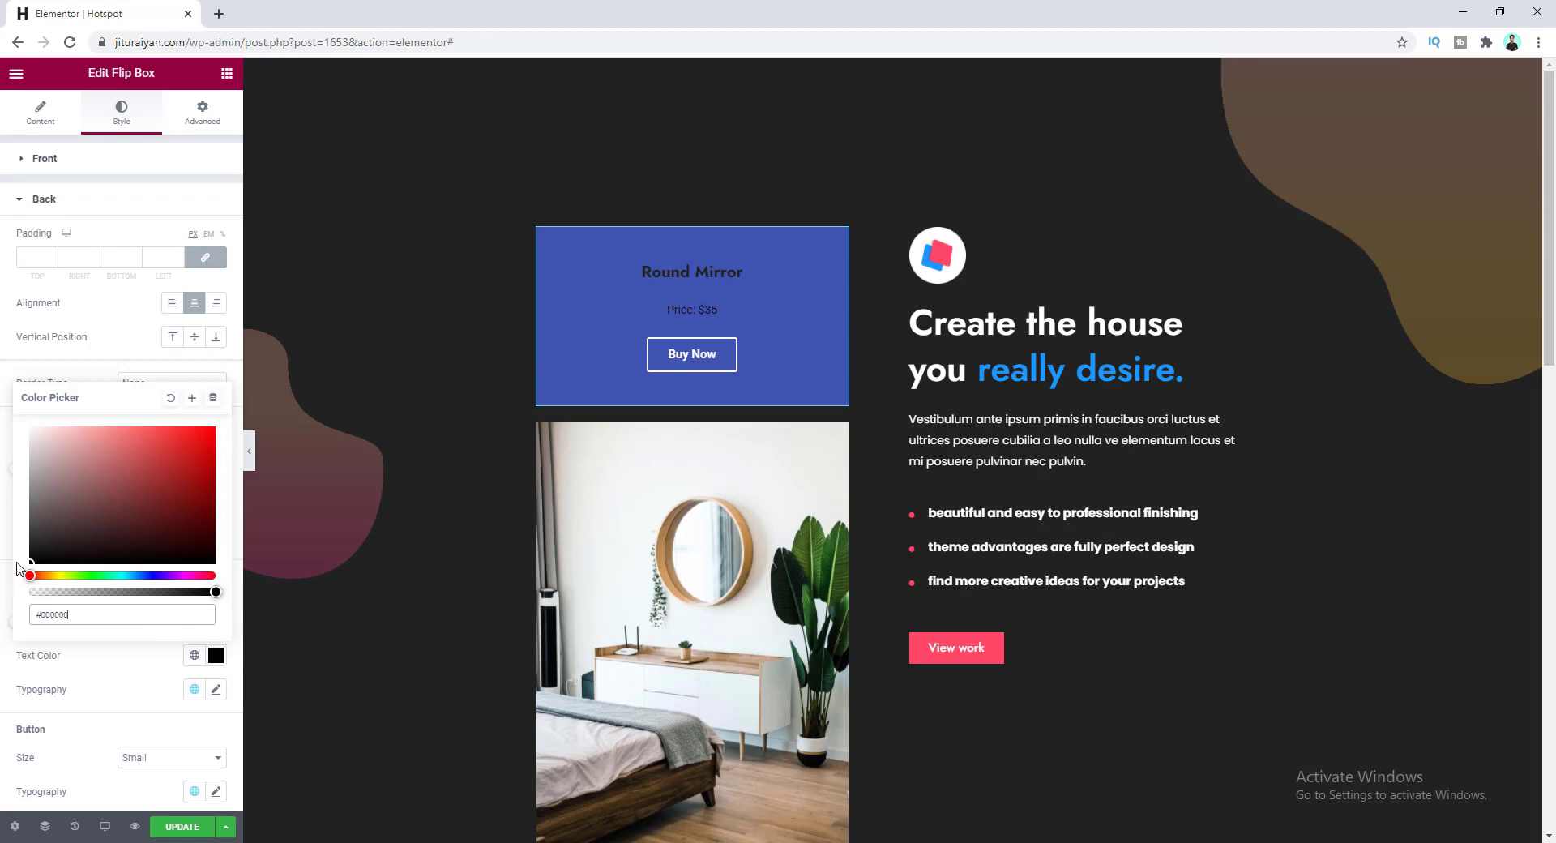
pyautogui.click(90, 378)
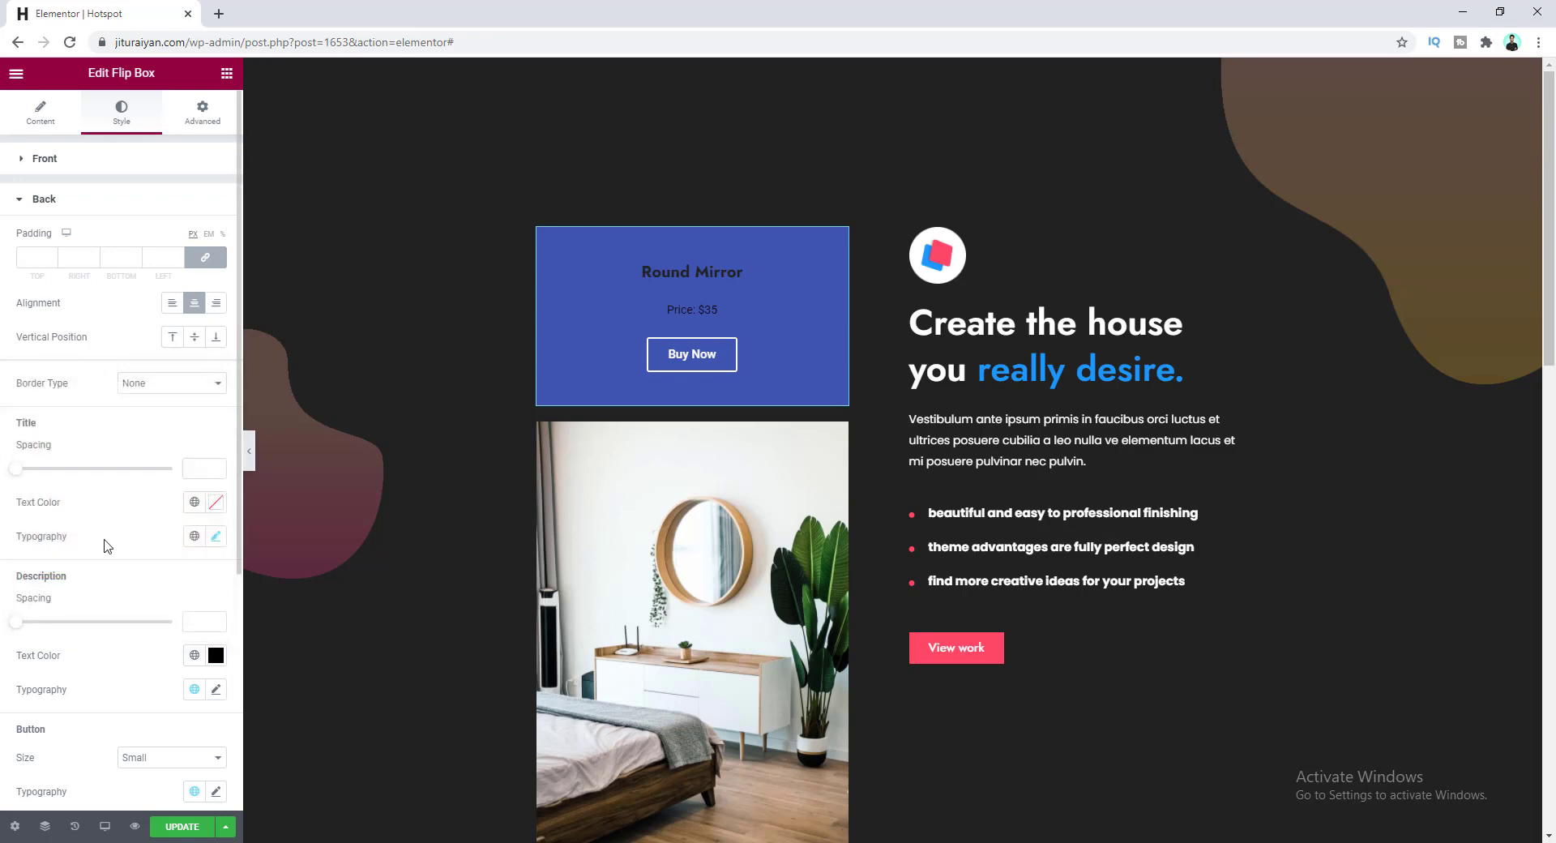
pyautogui.click(216, 689)
pyautogui.click(193, 765)
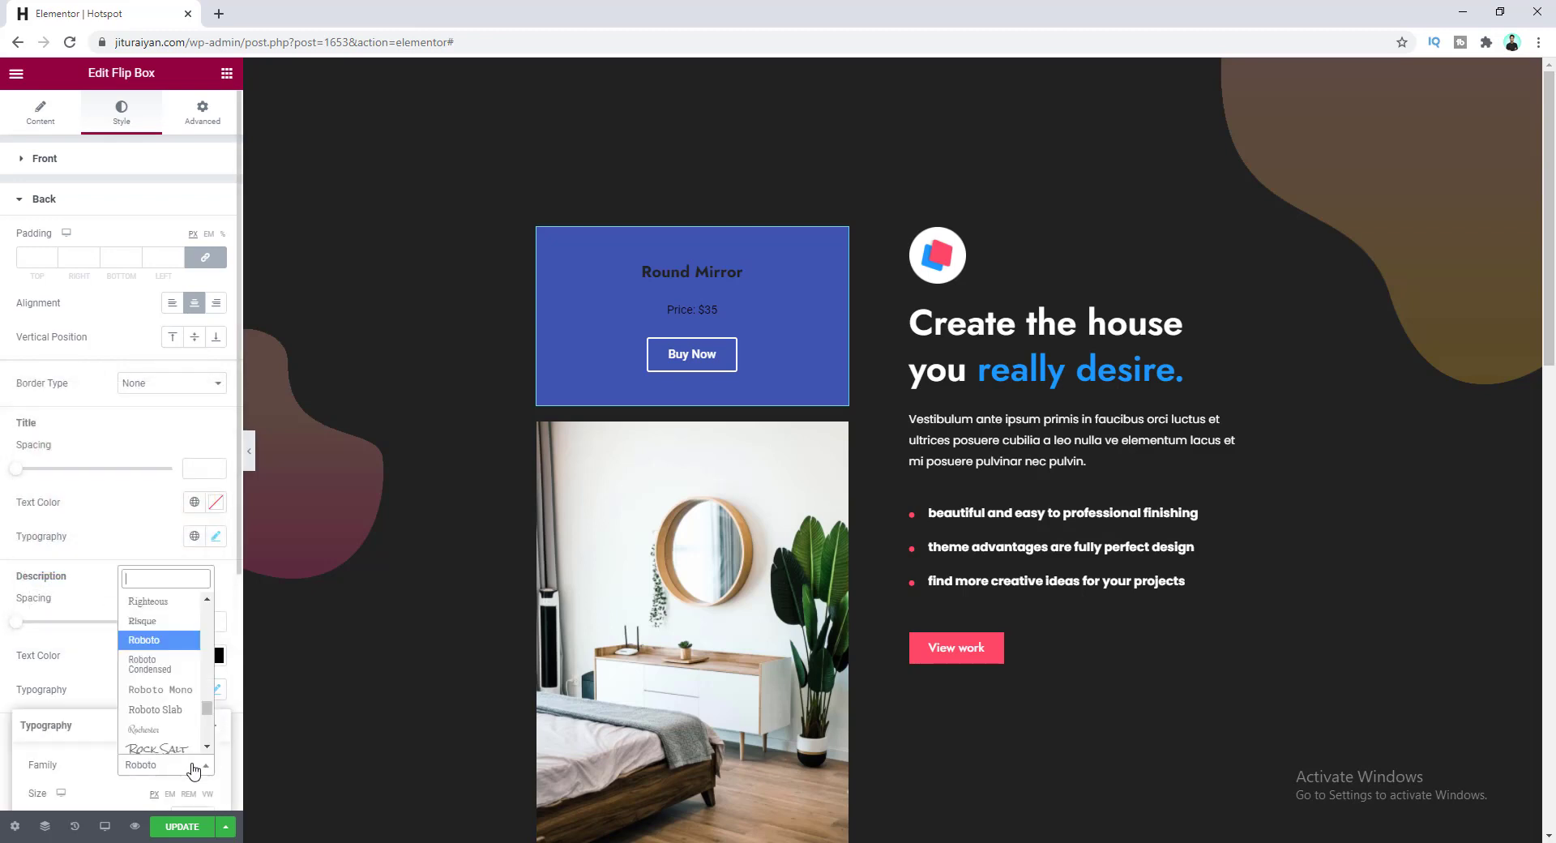
pyautogui.write('pop')
pyautogui.click(191, 741)
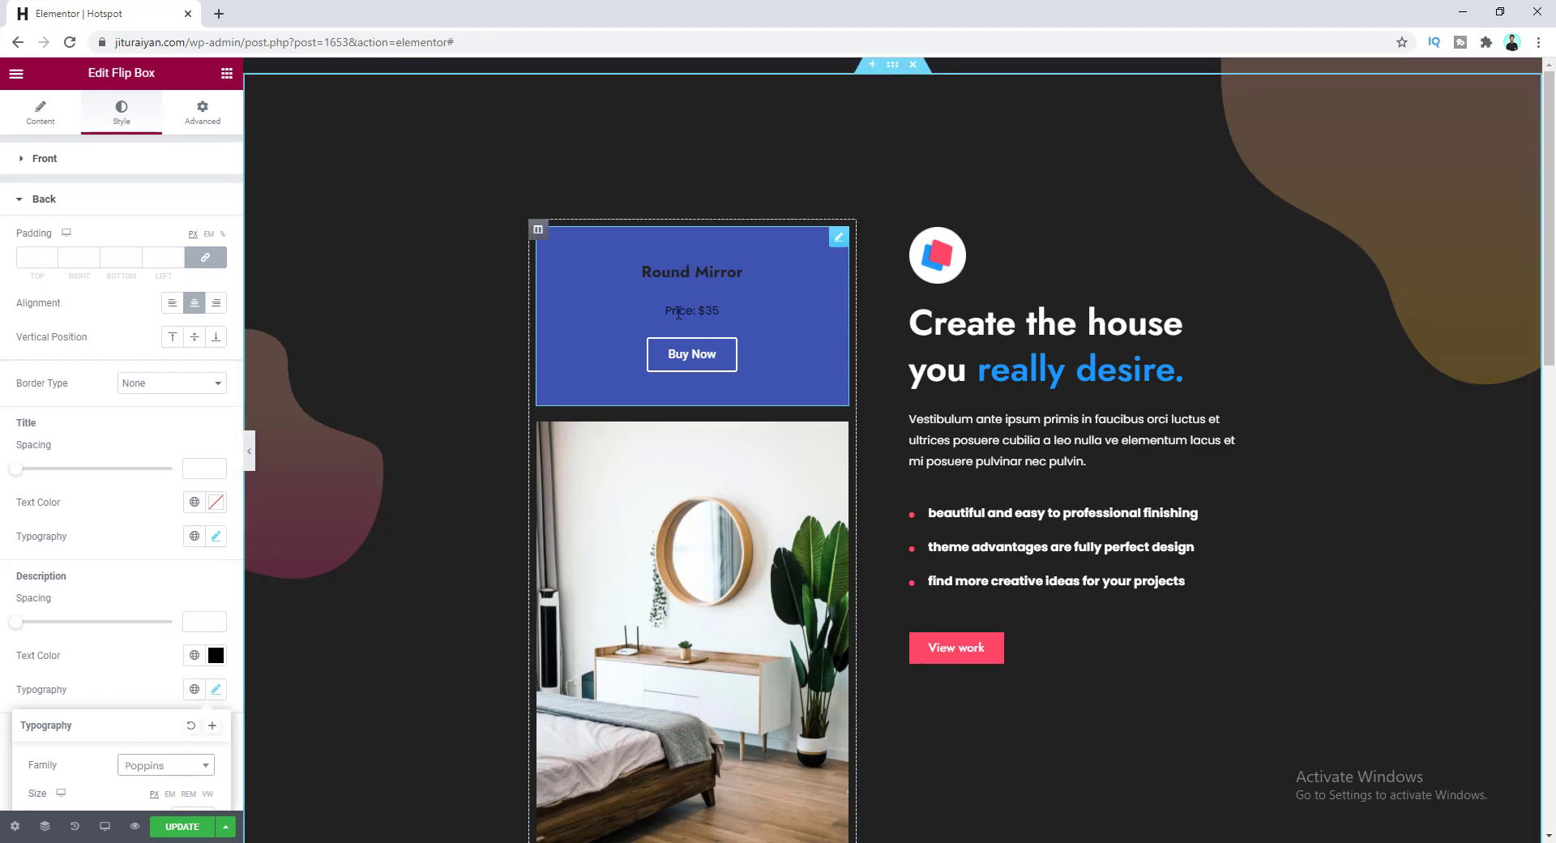
pyautogui.moveTo(16, 468); pyautogui.dragTo(28, 475)
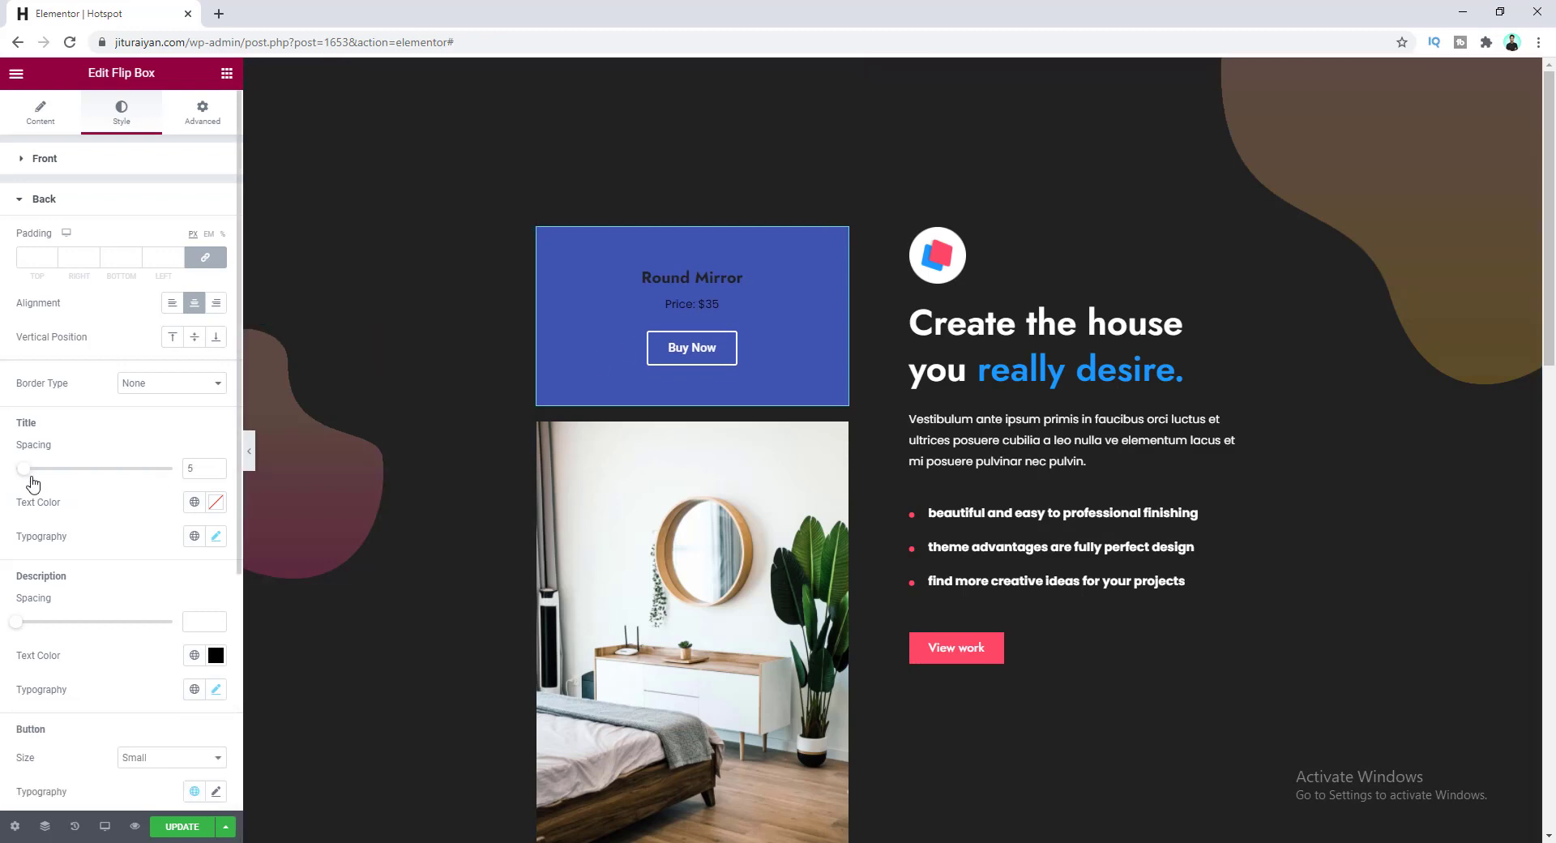
# - Make the Buy Now button Medium size with Poppins 14 typography
pyautogui.scroll(-3, 64, 535)
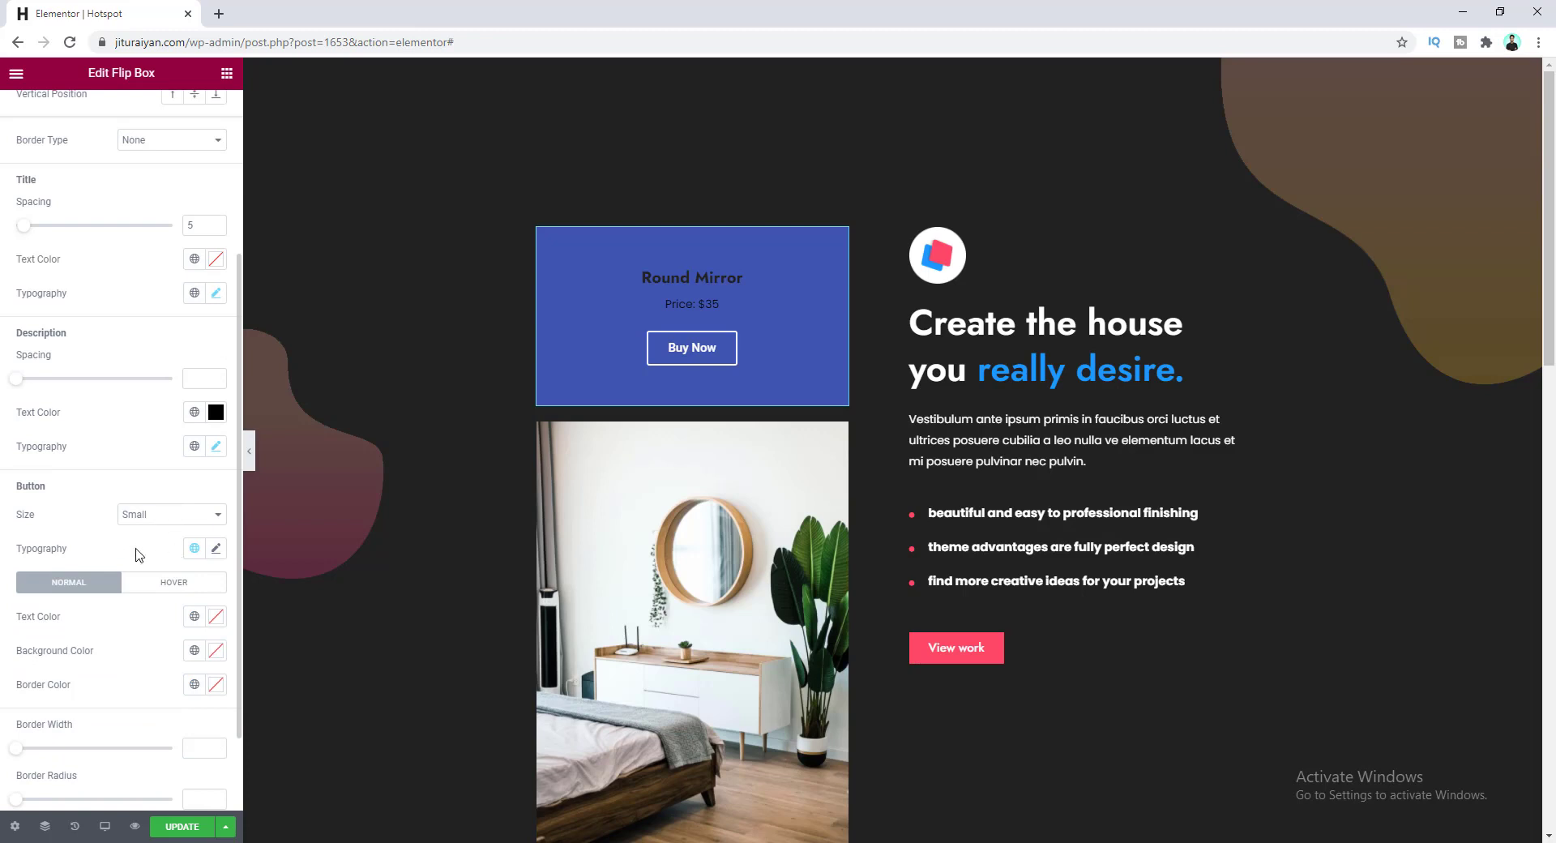
pyautogui.click(167, 516)
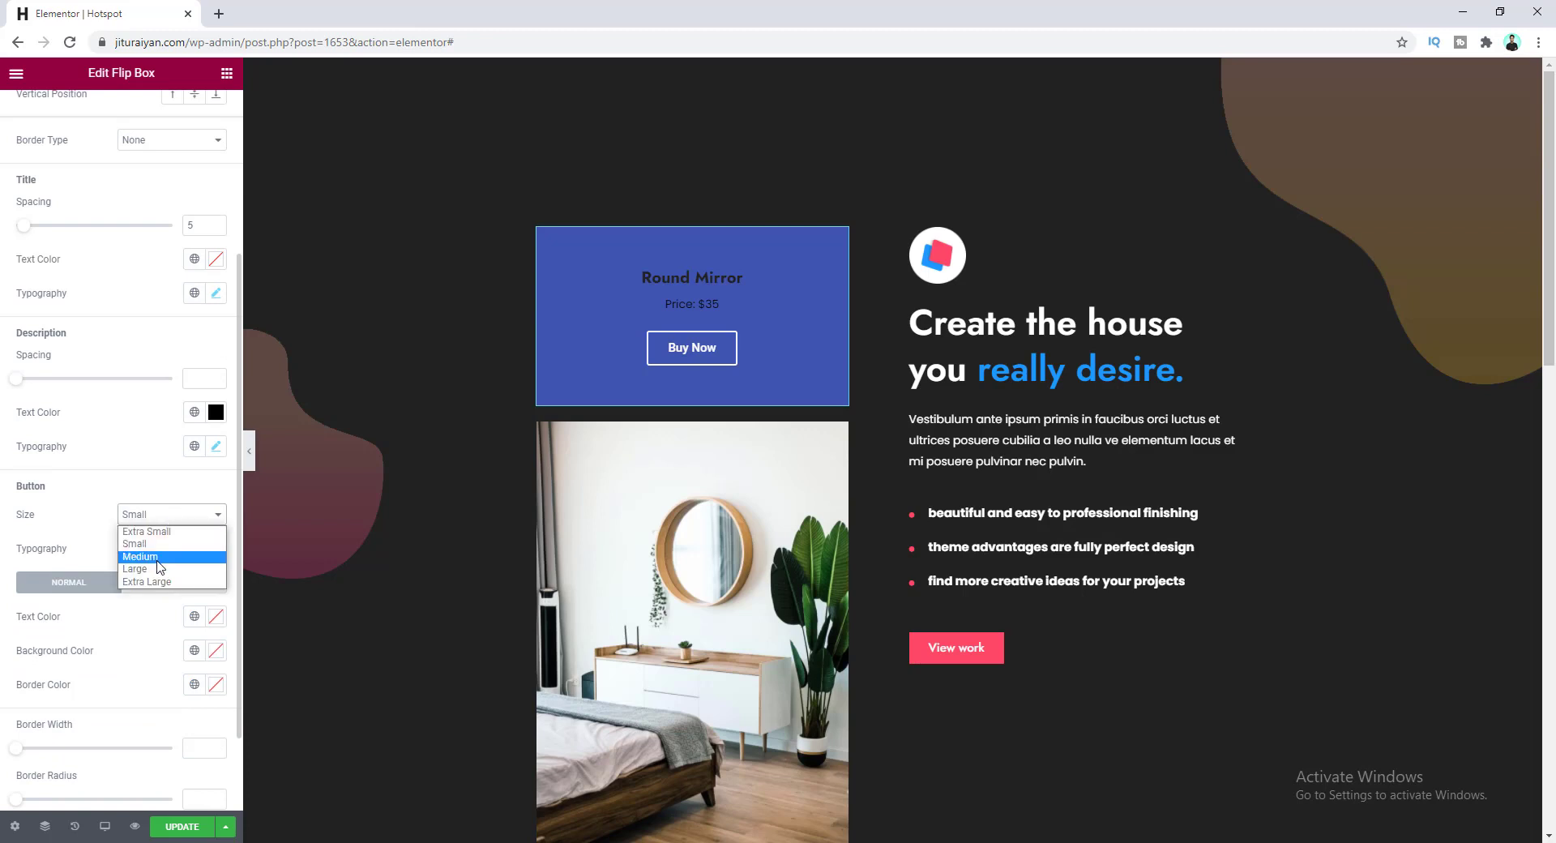
pyautogui.click(160, 558)
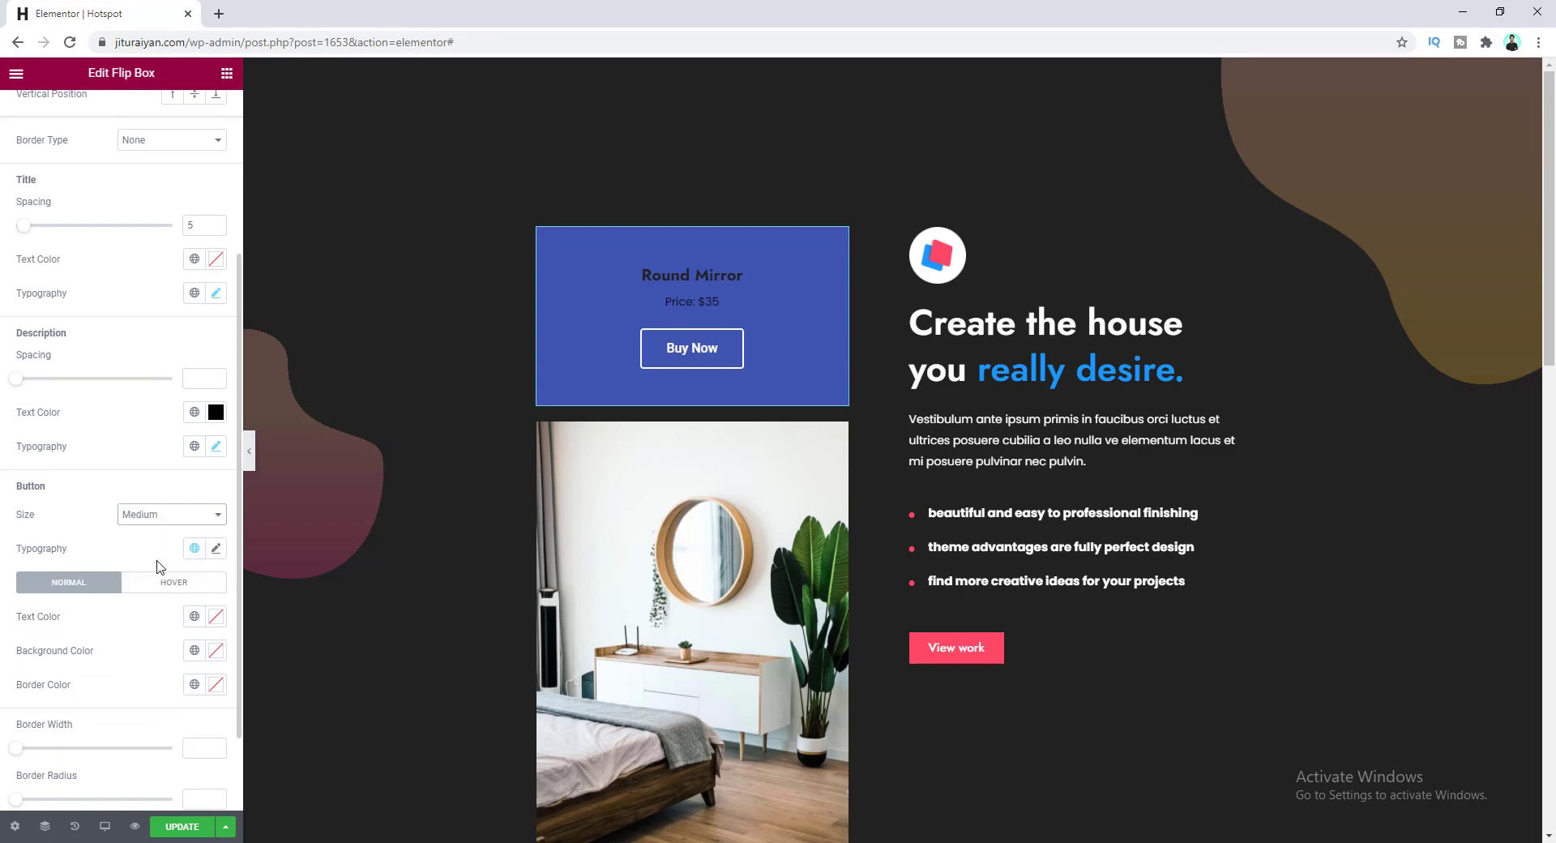
pyautogui.click(216, 547)
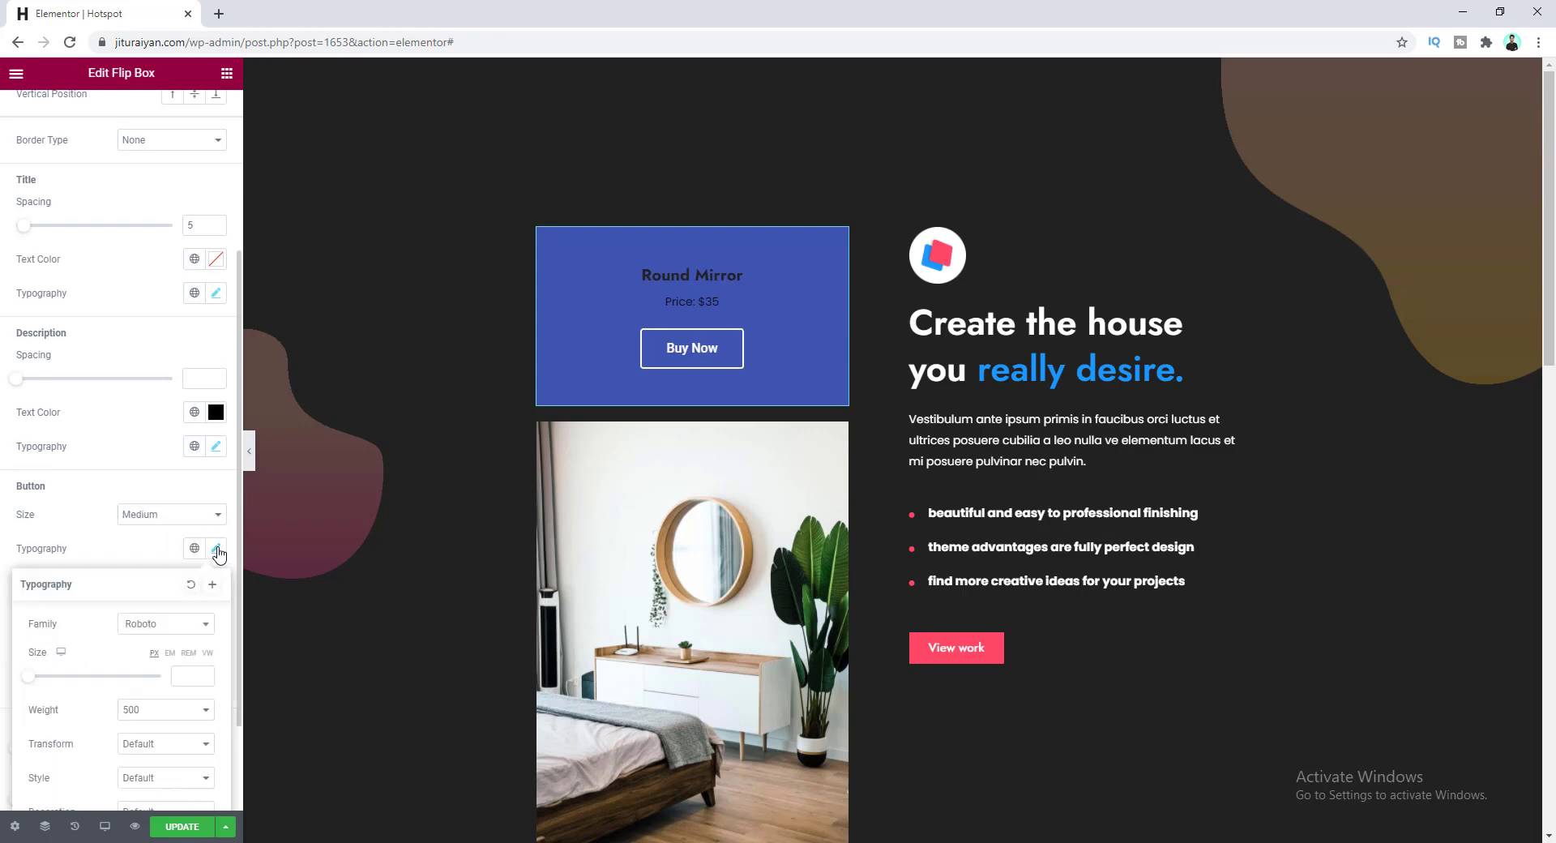
pyautogui.click(183, 630)
pyautogui.write('popp')
pyautogui.click(188, 691)
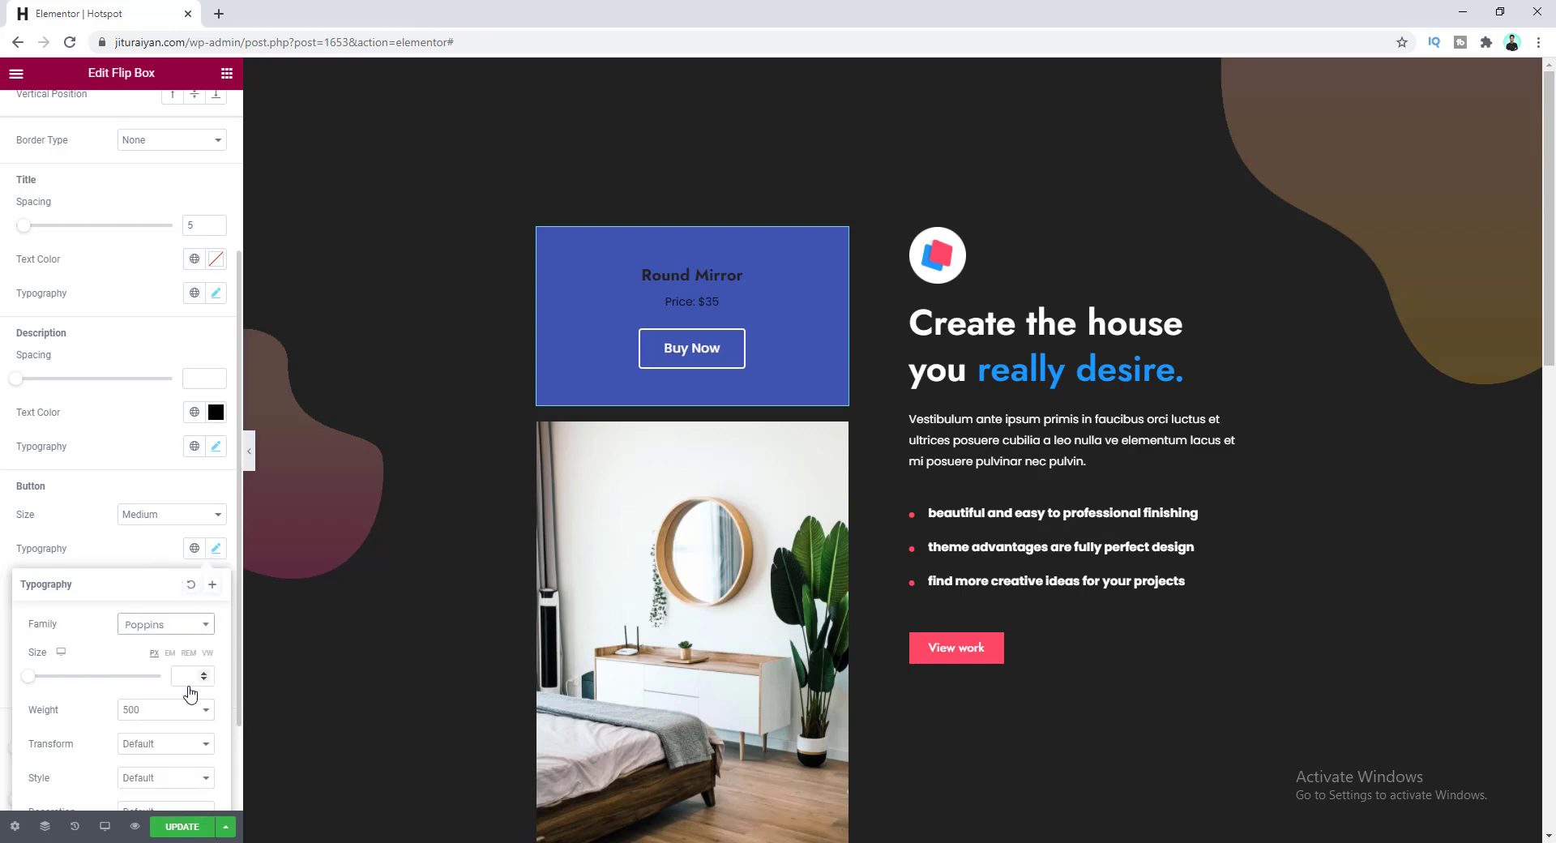
pyautogui.click(186, 677)
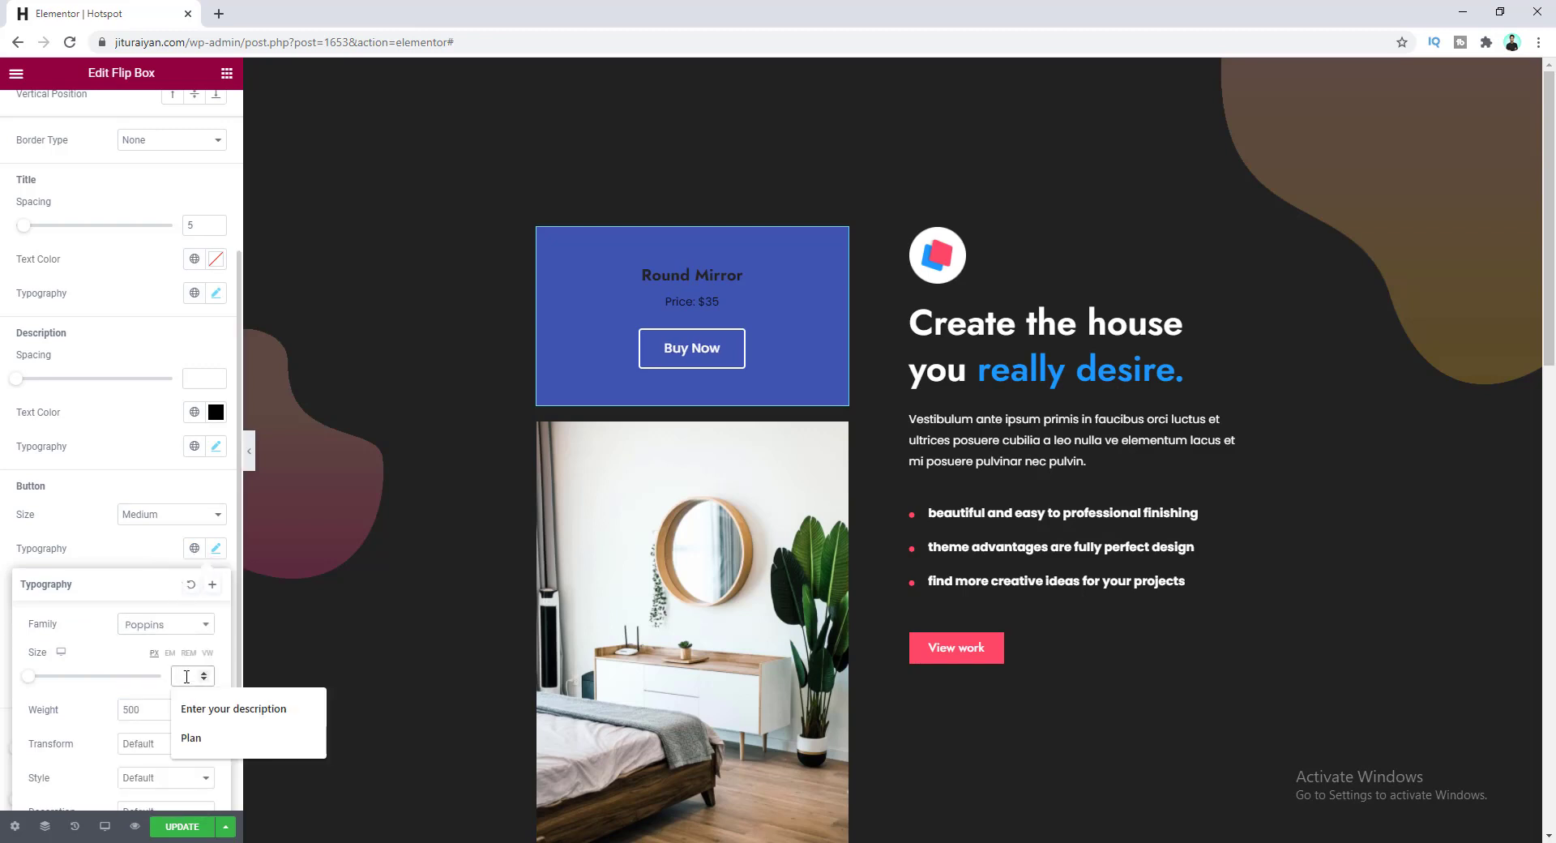
pyautogui.write('14')
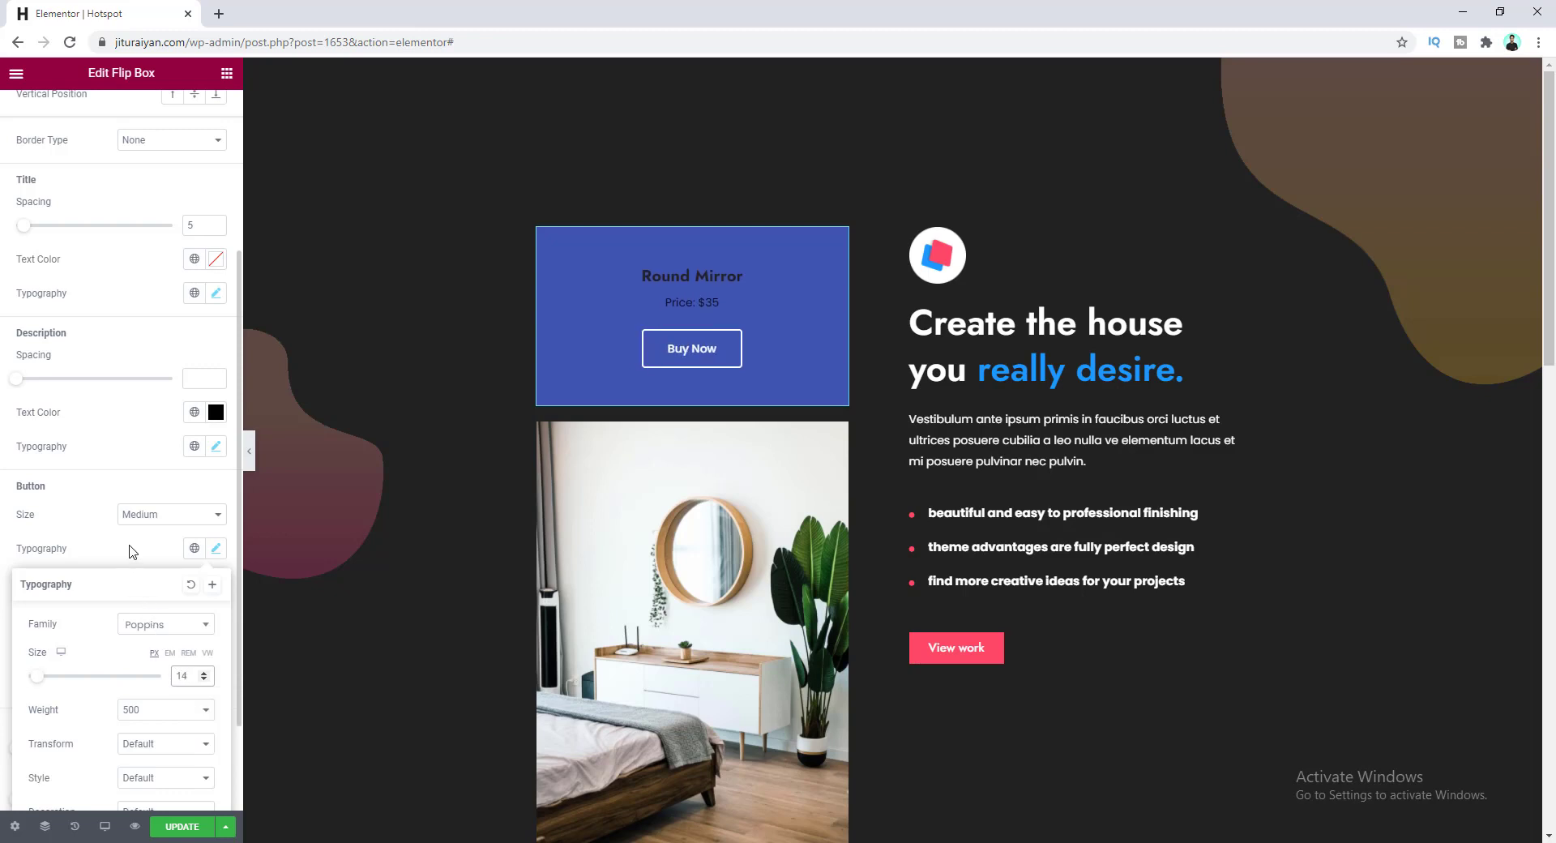
pyautogui.click(132, 552)
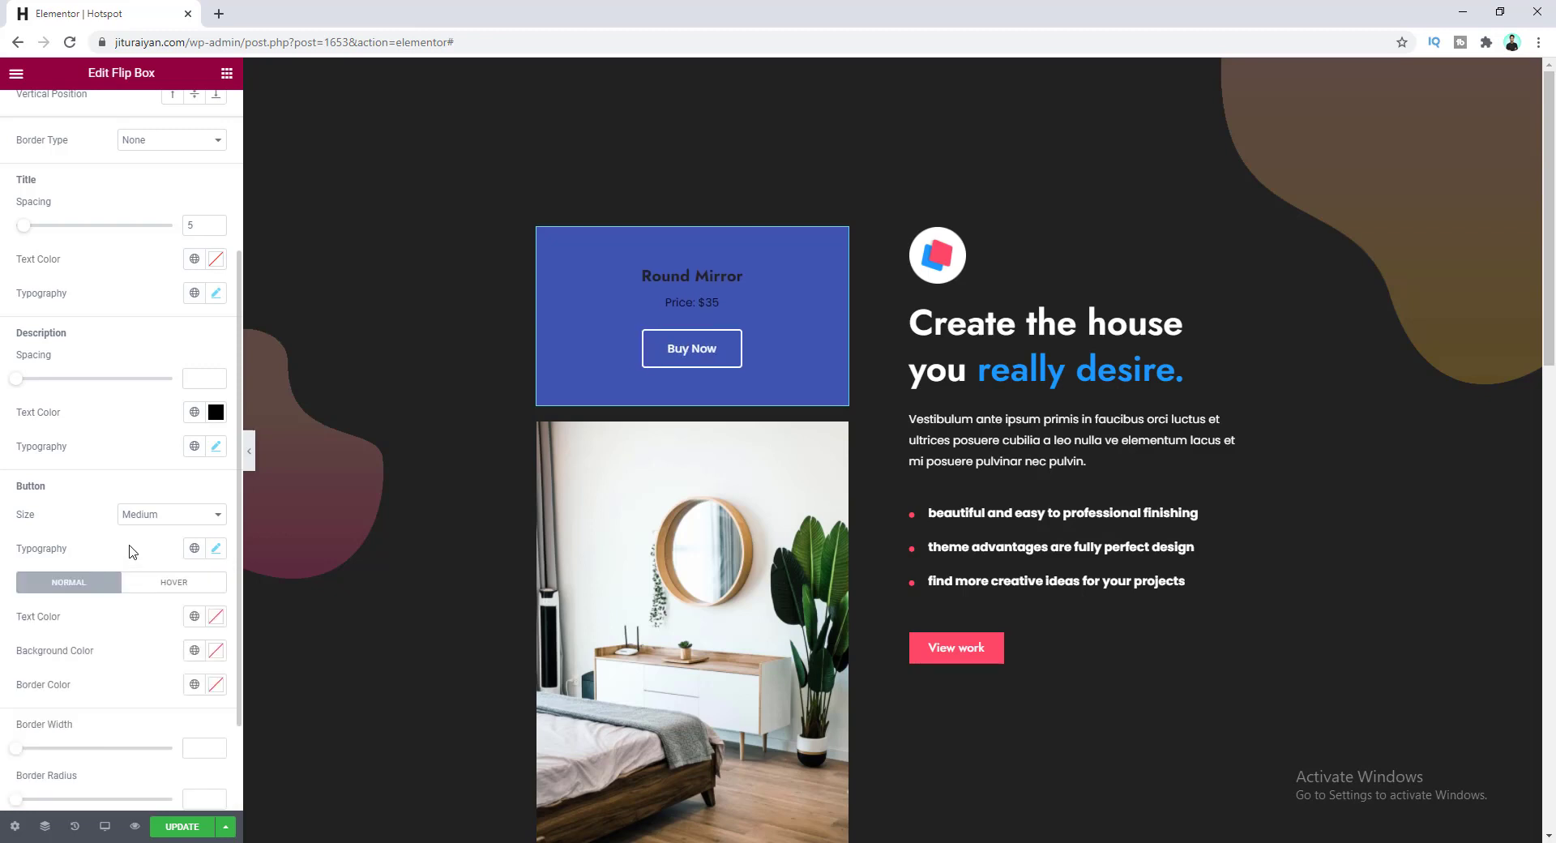
# - Set the button background colour to #FD4766
pyautogui.click(216, 653)
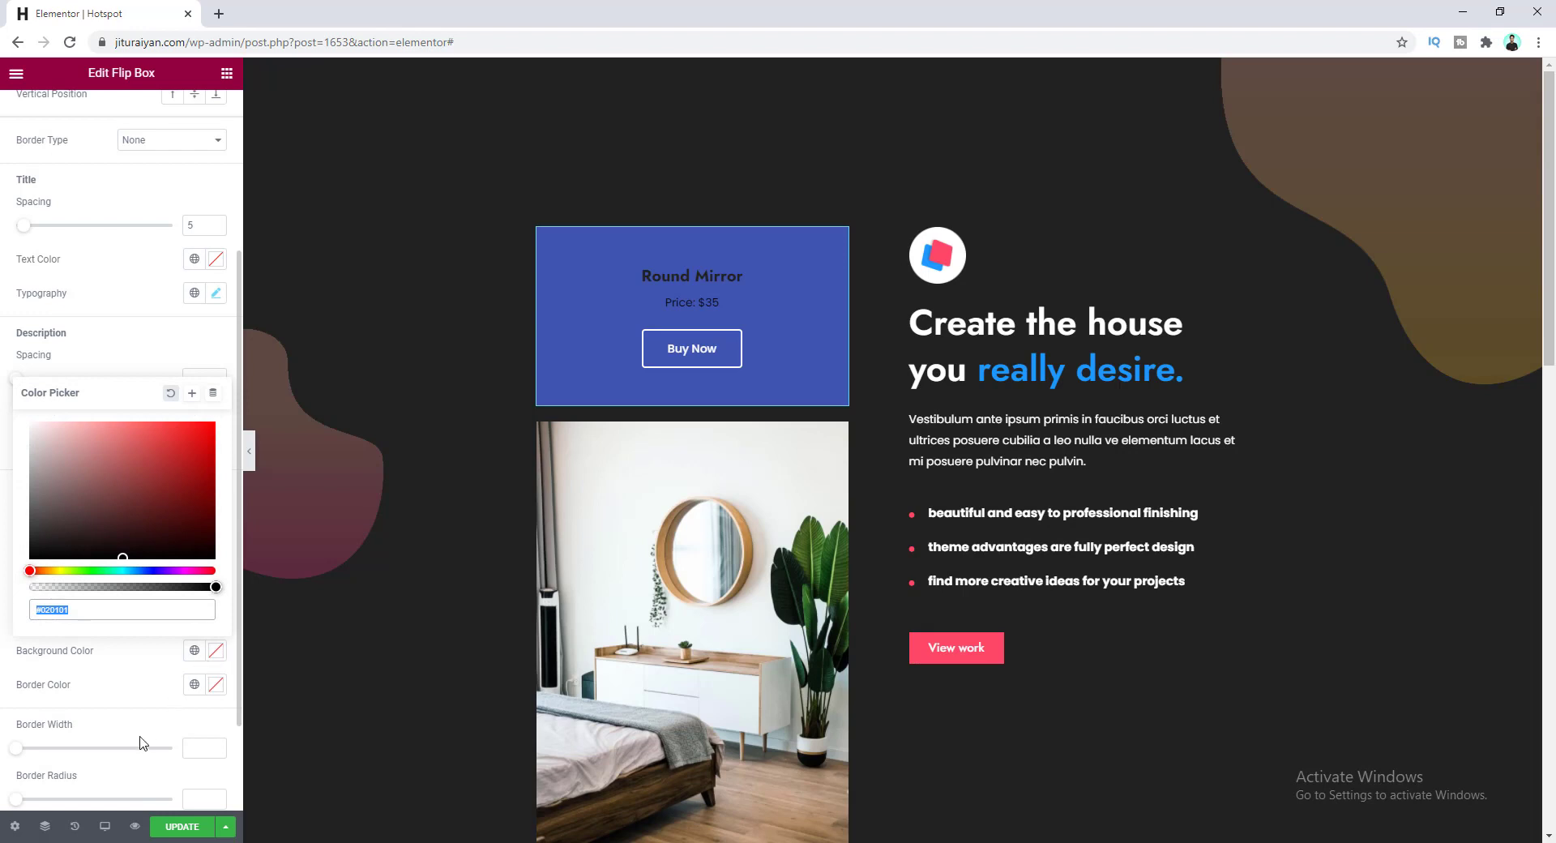
pyautogui.write('#FD4766')
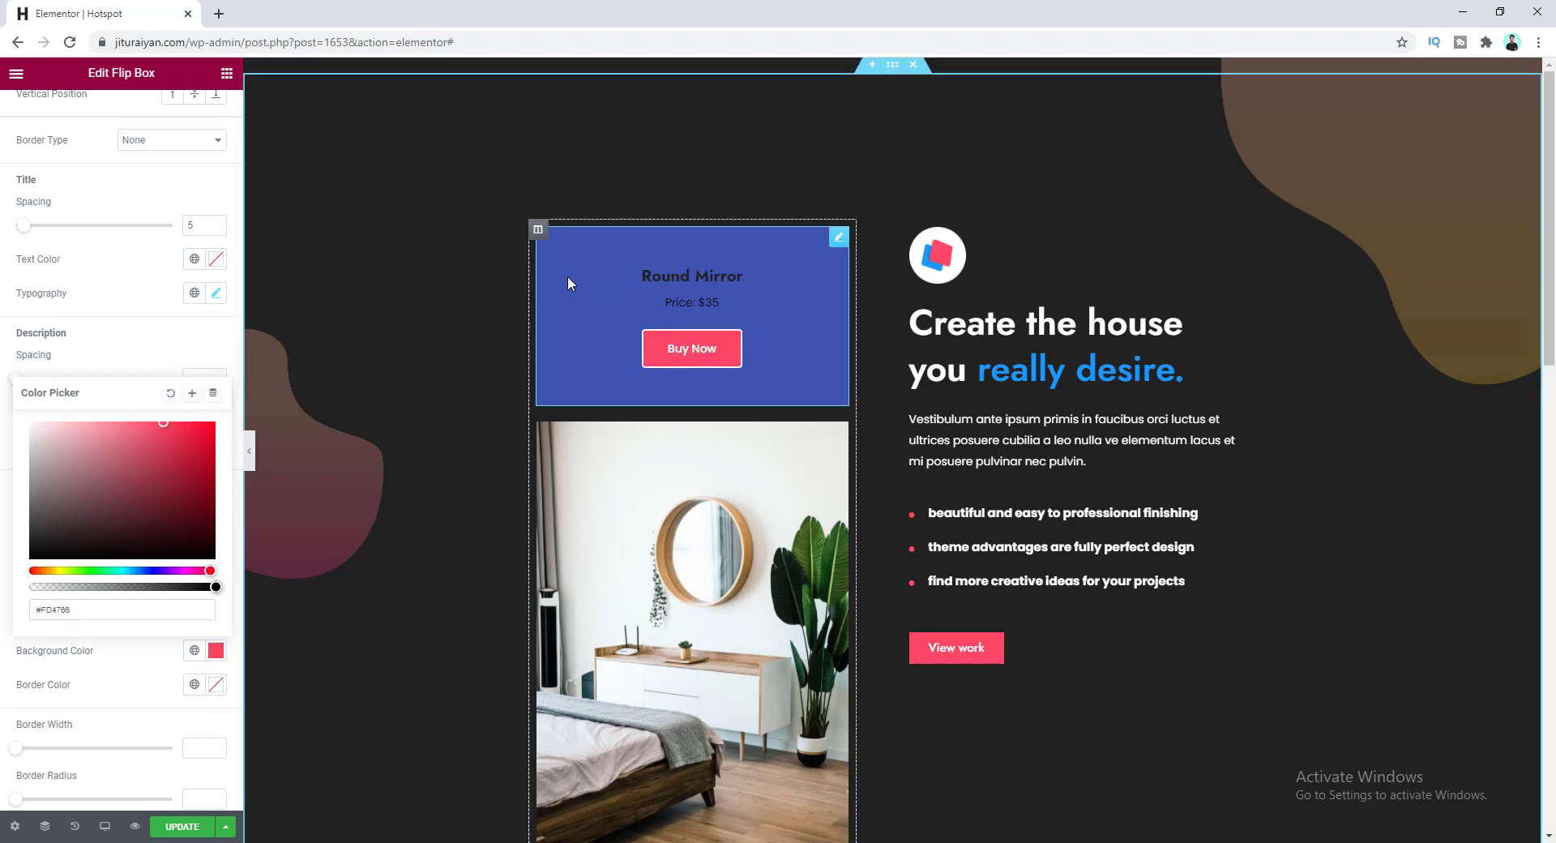
pyautogui.scroll(3, 88, 423)
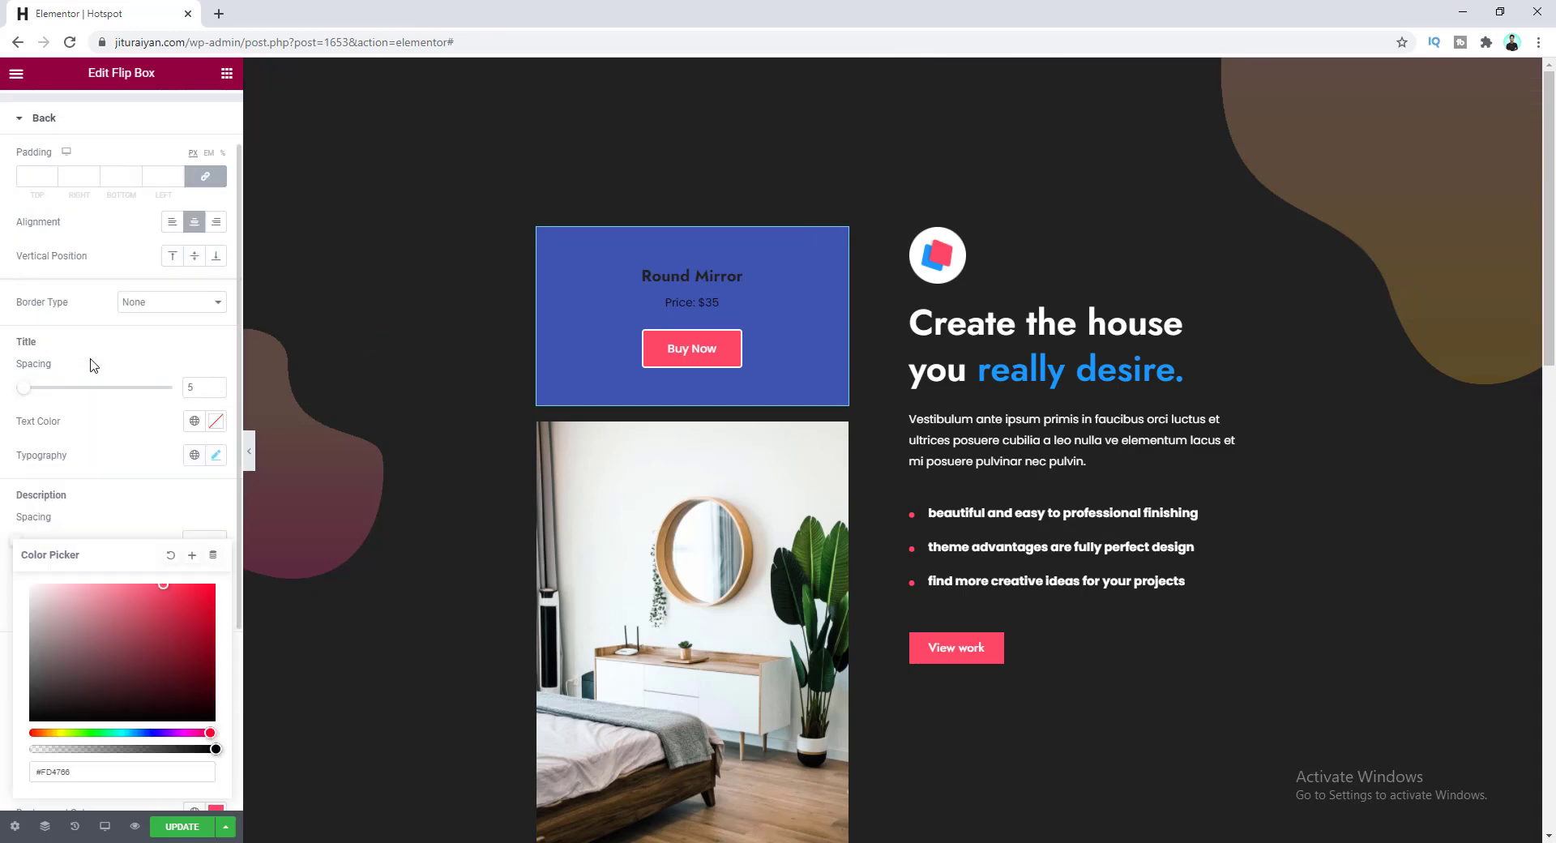
# - Set the back side to a Classic background coloured #FFFFFF
pyautogui.click(47, 115)
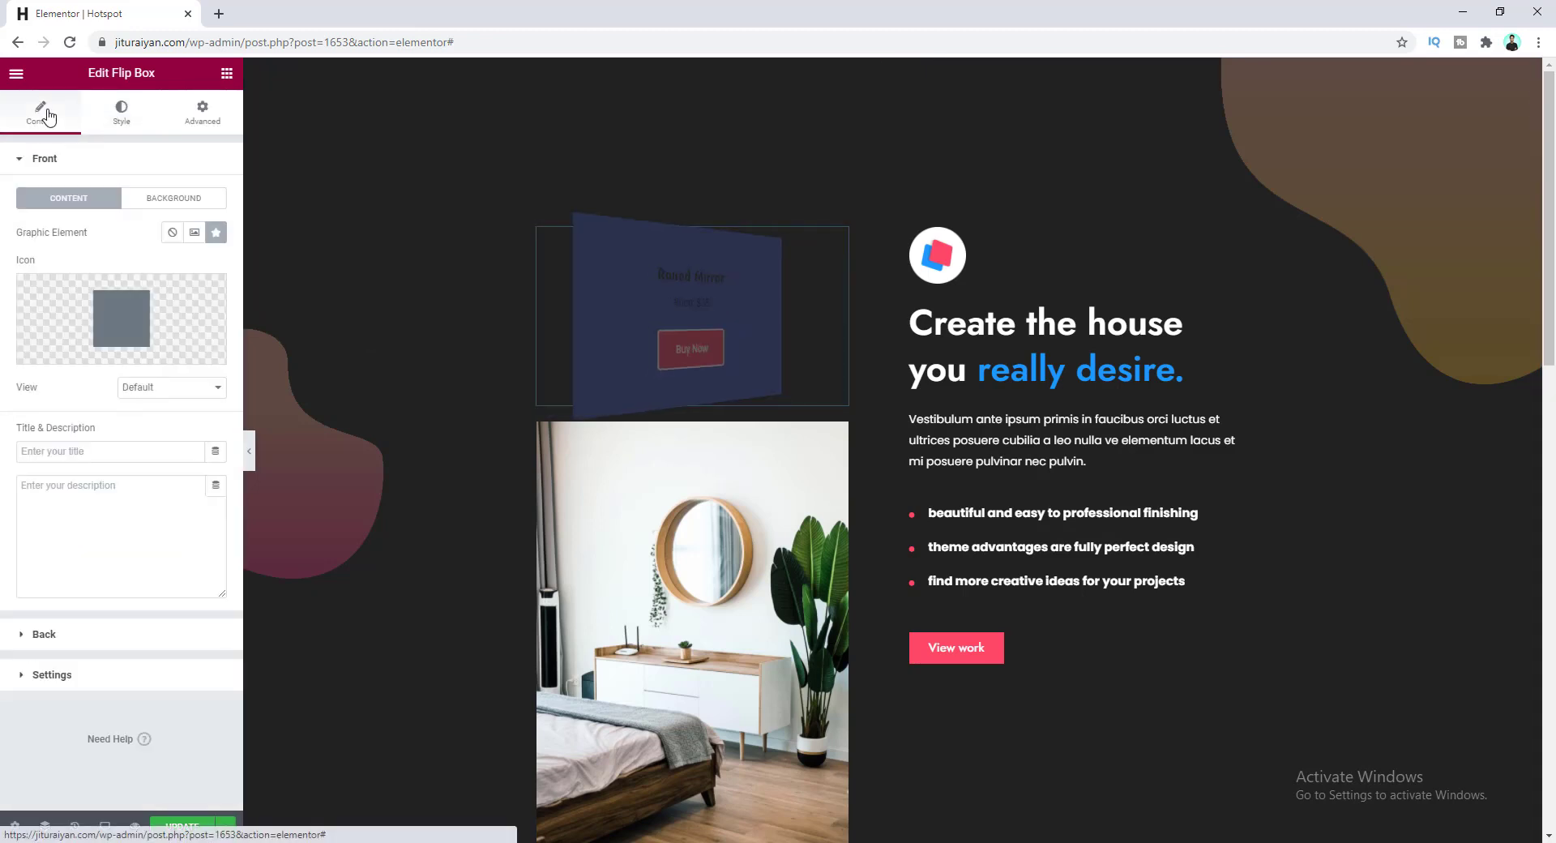
pyautogui.click(87, 632)
pyautogui.click(178, 237)
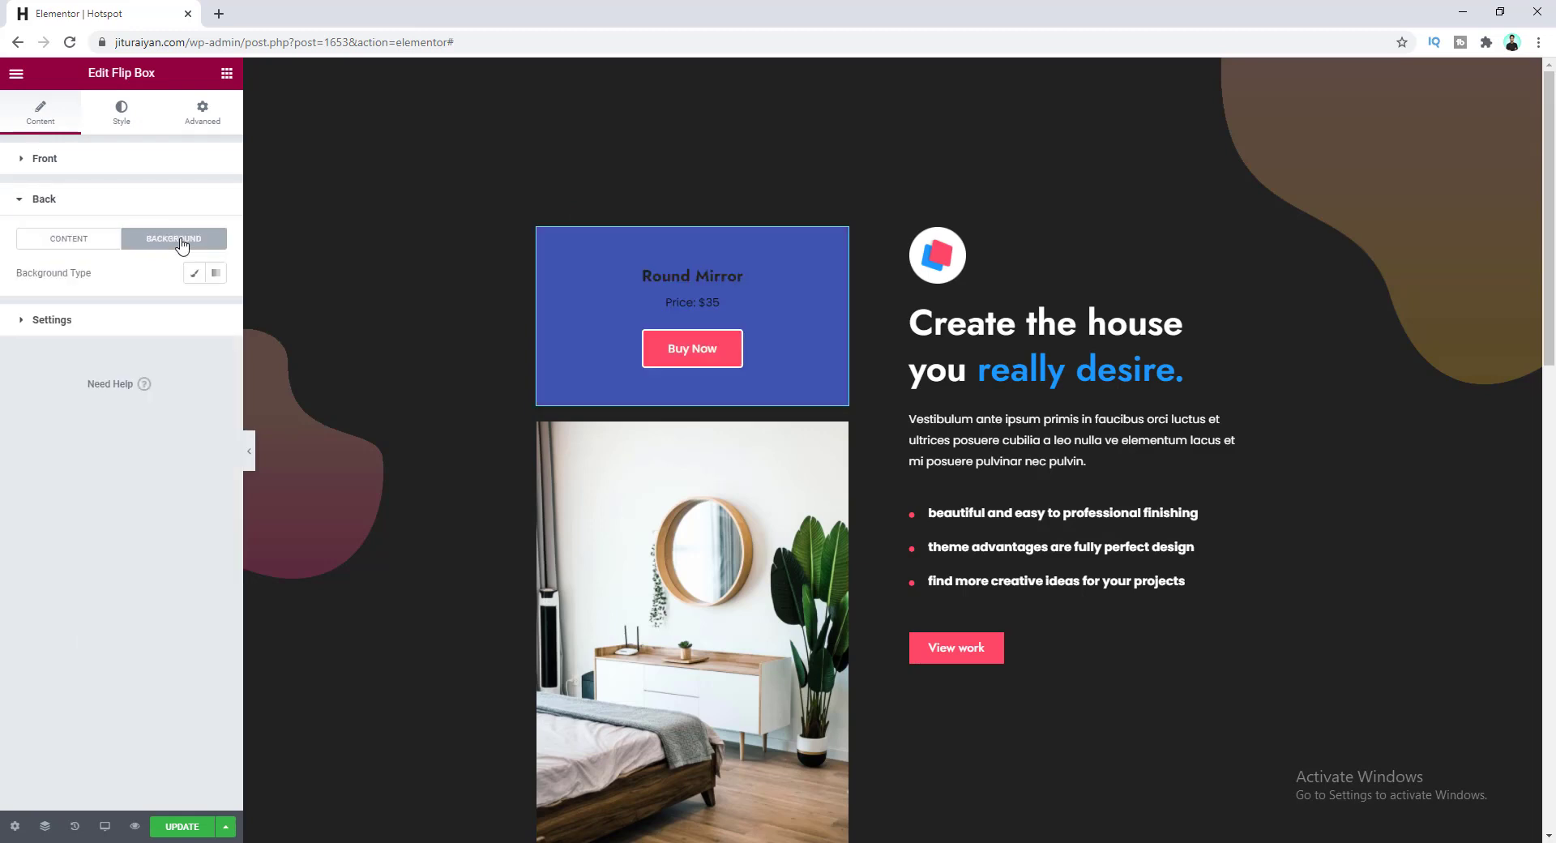
pyautogui.click(189, 273)
pyautogui.click(215, 306)
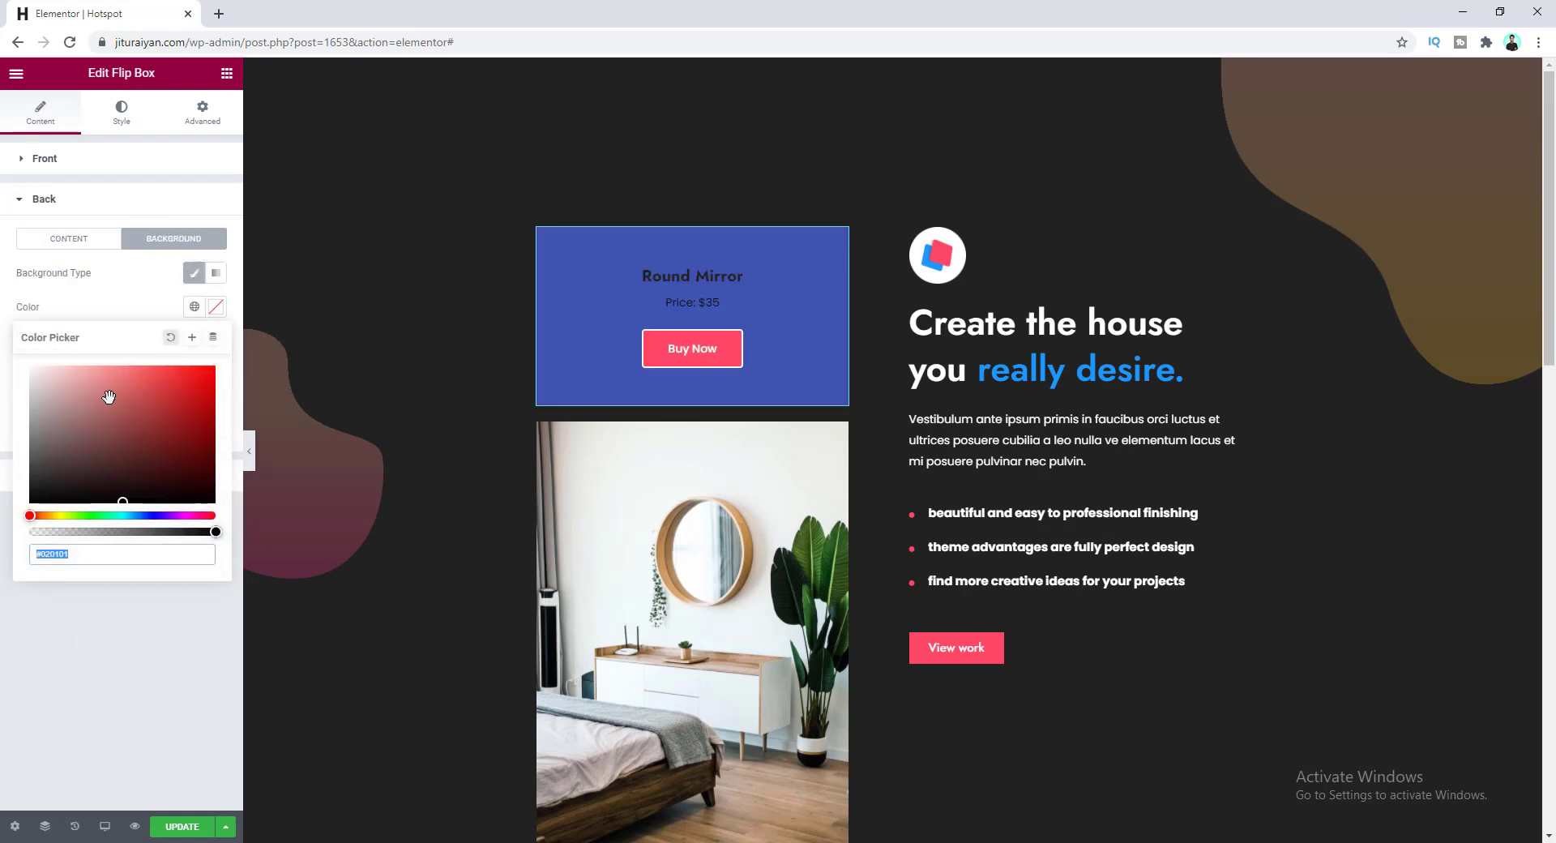
pyautogui.moveTo(114, 396); pyautogui.dragTo(7, 353)
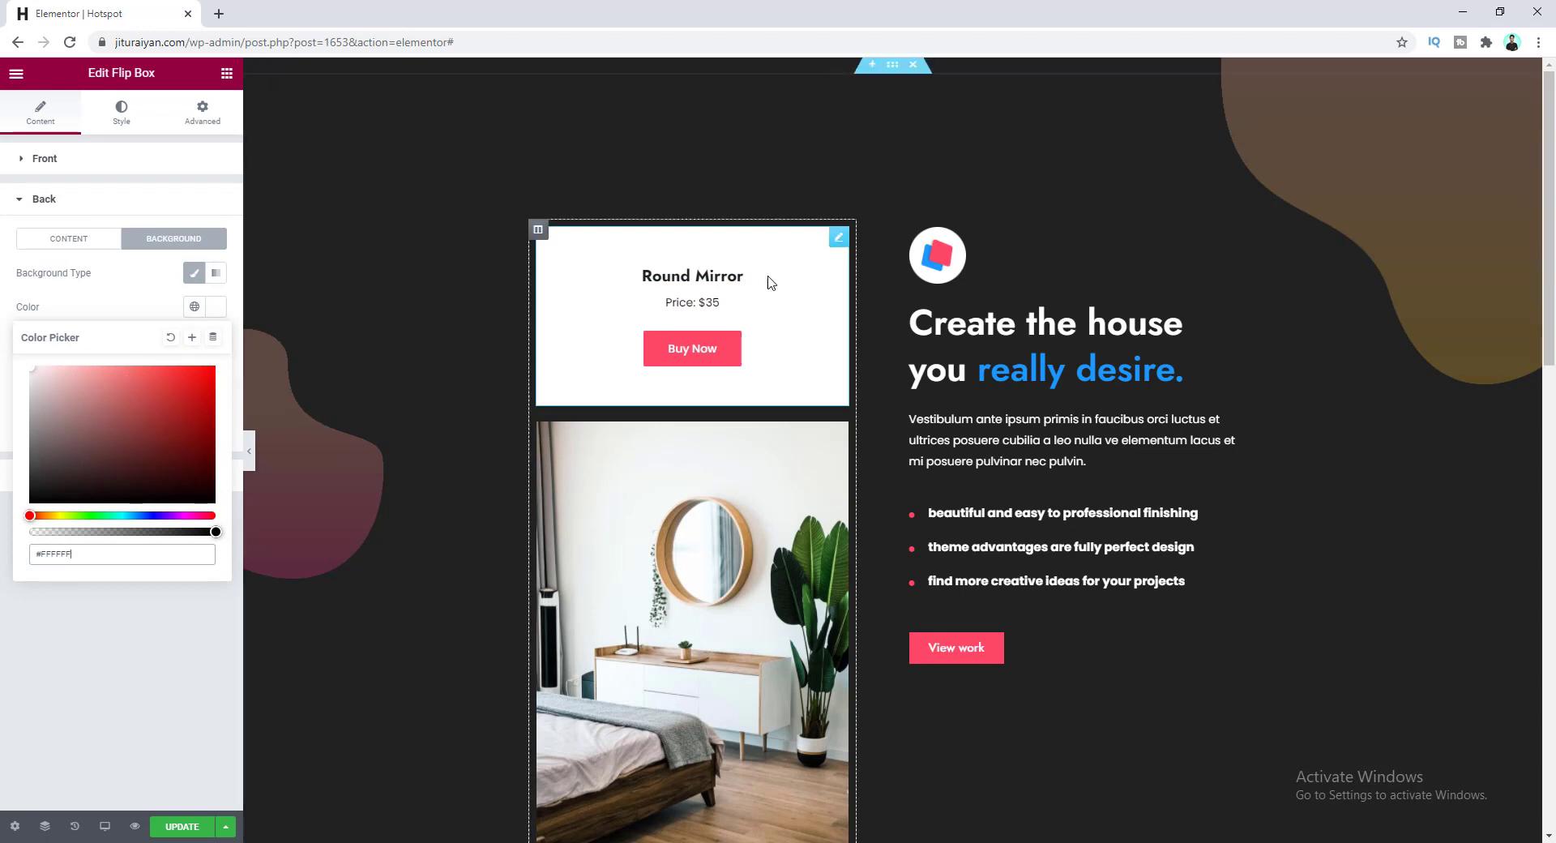
pyautogui.click(197, 113)
# - Set the flip box's Positioning width to Custom with a value of 220 px
pyautogui.click(117, 584)
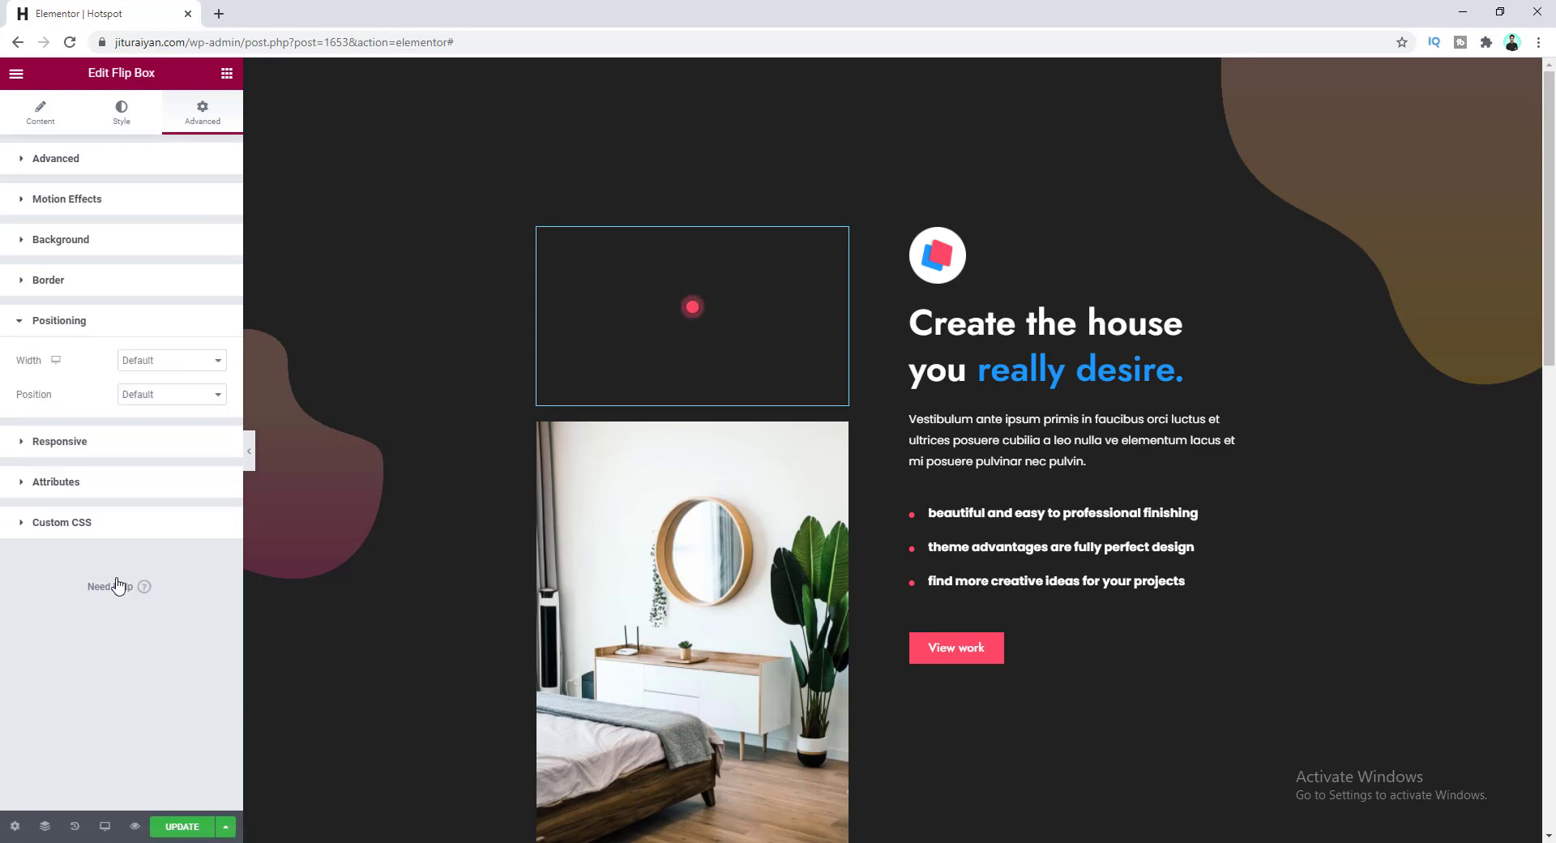
pyautogui.click(168, 361)
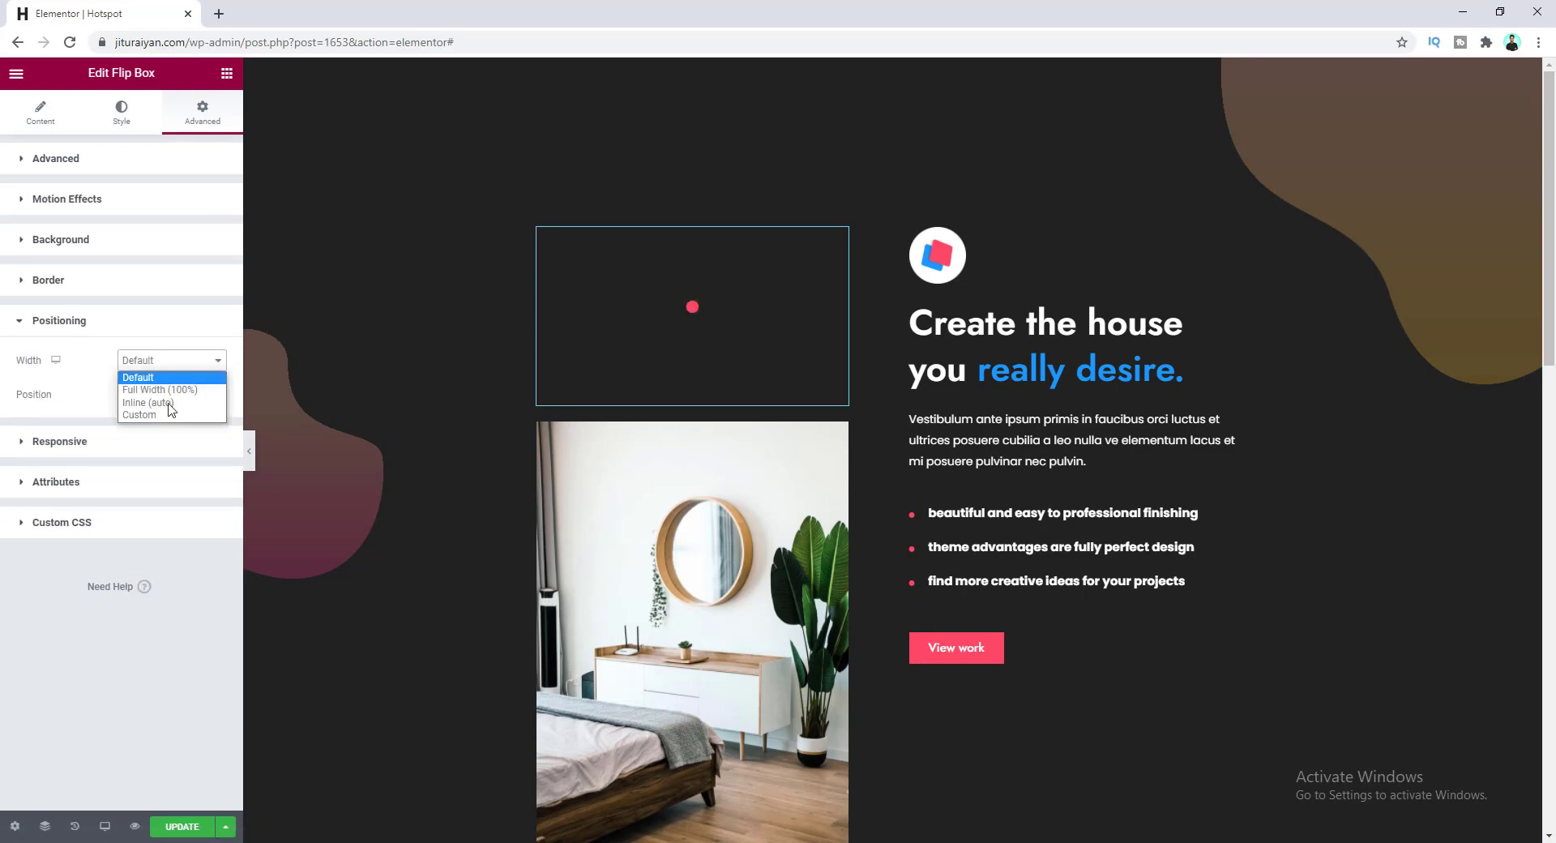
pyautogui.click(171, 420)
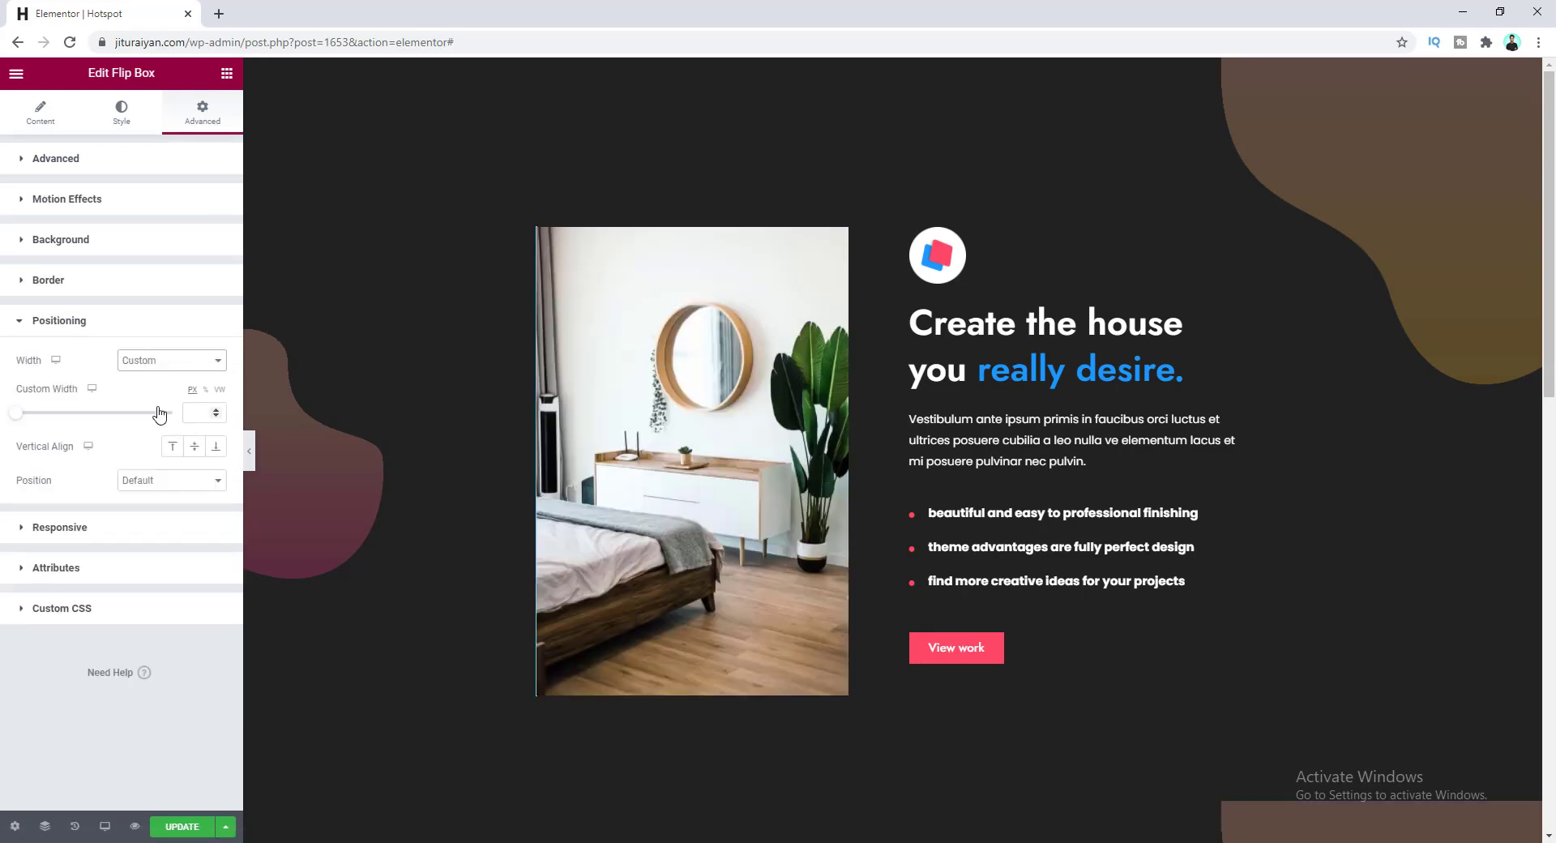
pyautogui.click(187, 413)
pyautogui.write('220')
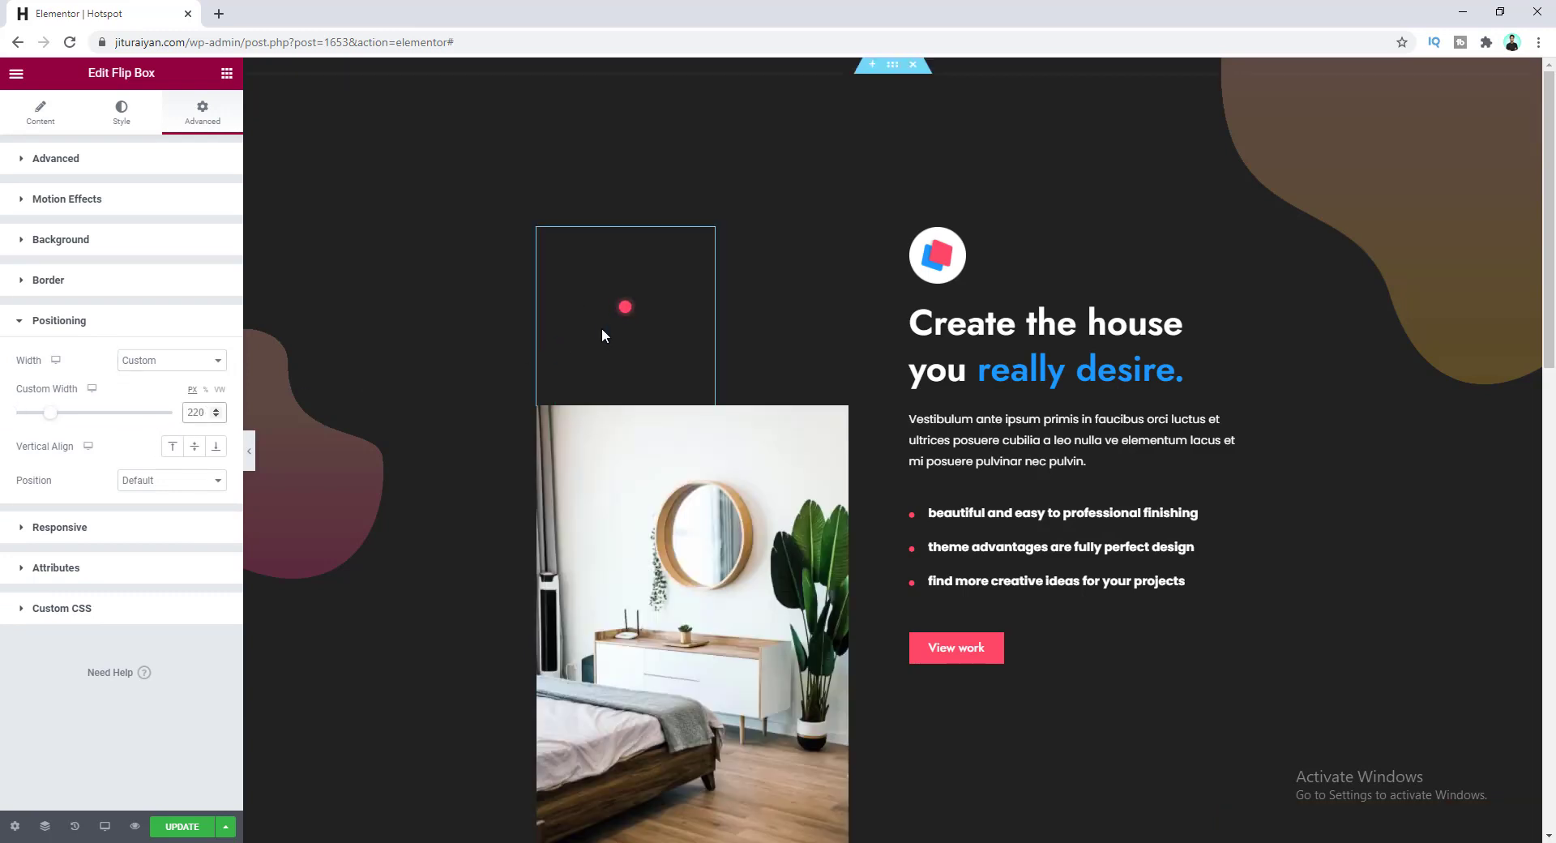
pyautogui.moveTo(609, 332)
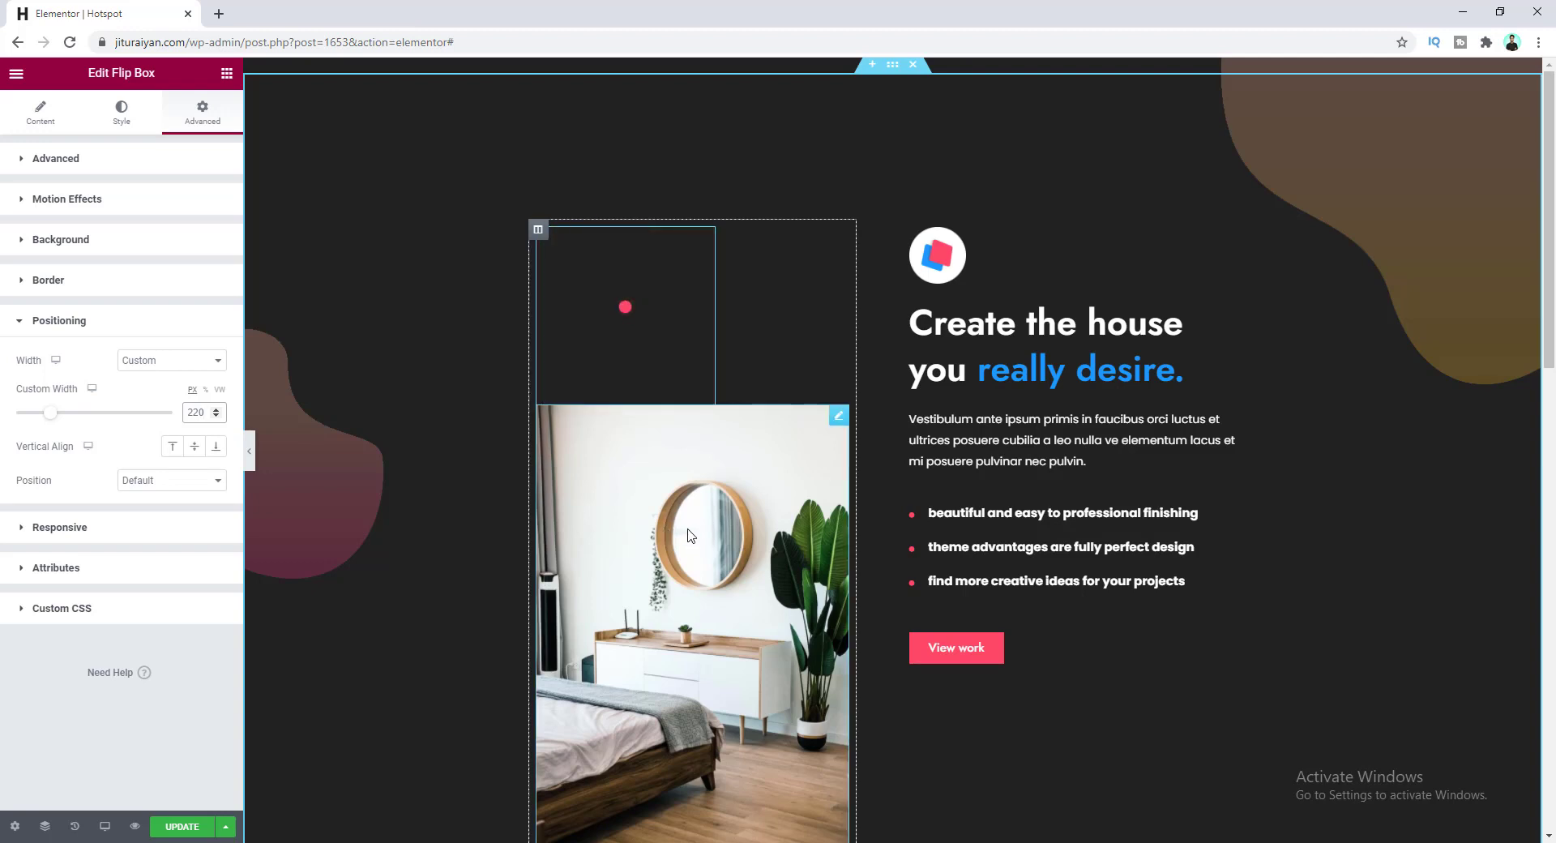
pyautogui.click(174, 481)
# - Make the flip box Absolute with offsets in %: 52 horizontally and 30 vertically
pyautogui.click(178, 510)
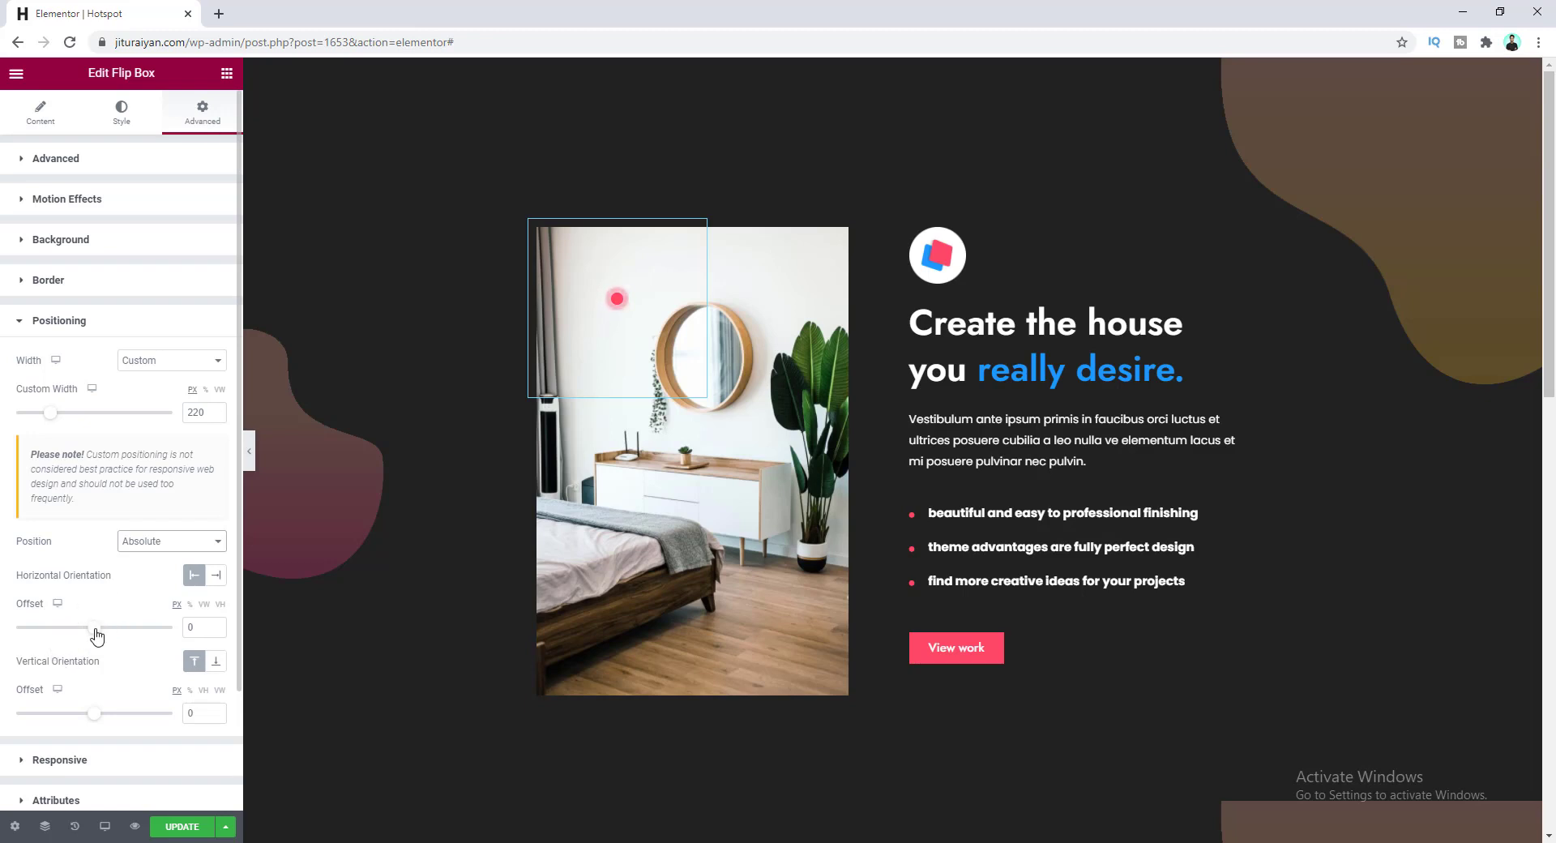
pyautogui.moveTo(96, 636)
pyautogui.mouseDown()
pyautogui.moveTo(109, 636)
pyautogui.moveTo(94, 634)
pyautogui.mouseUp()
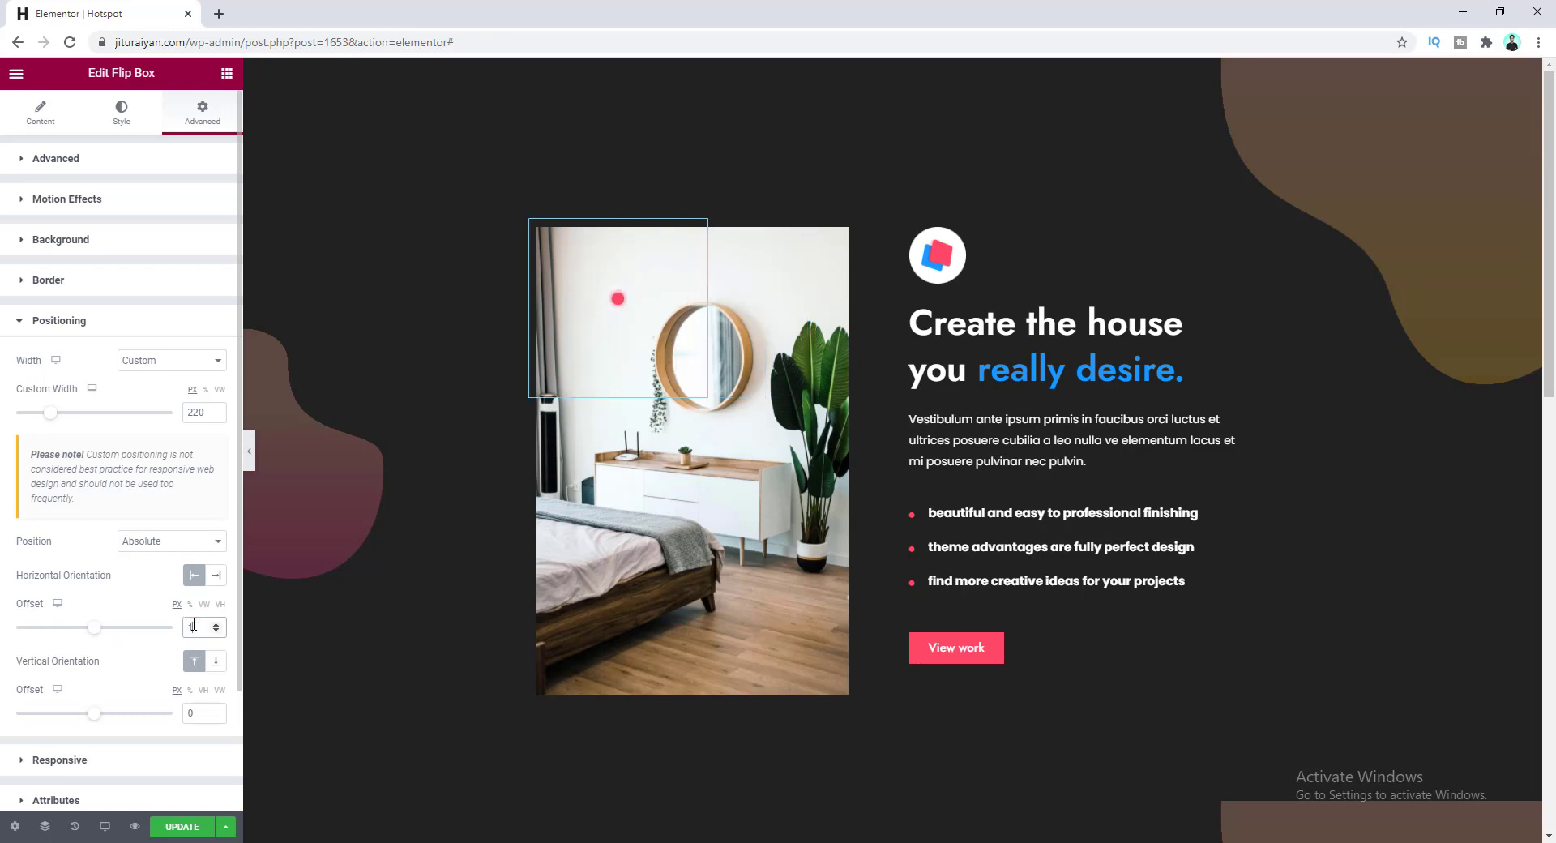
pyautogui.click(194, 625)
pyautogui.write('100')
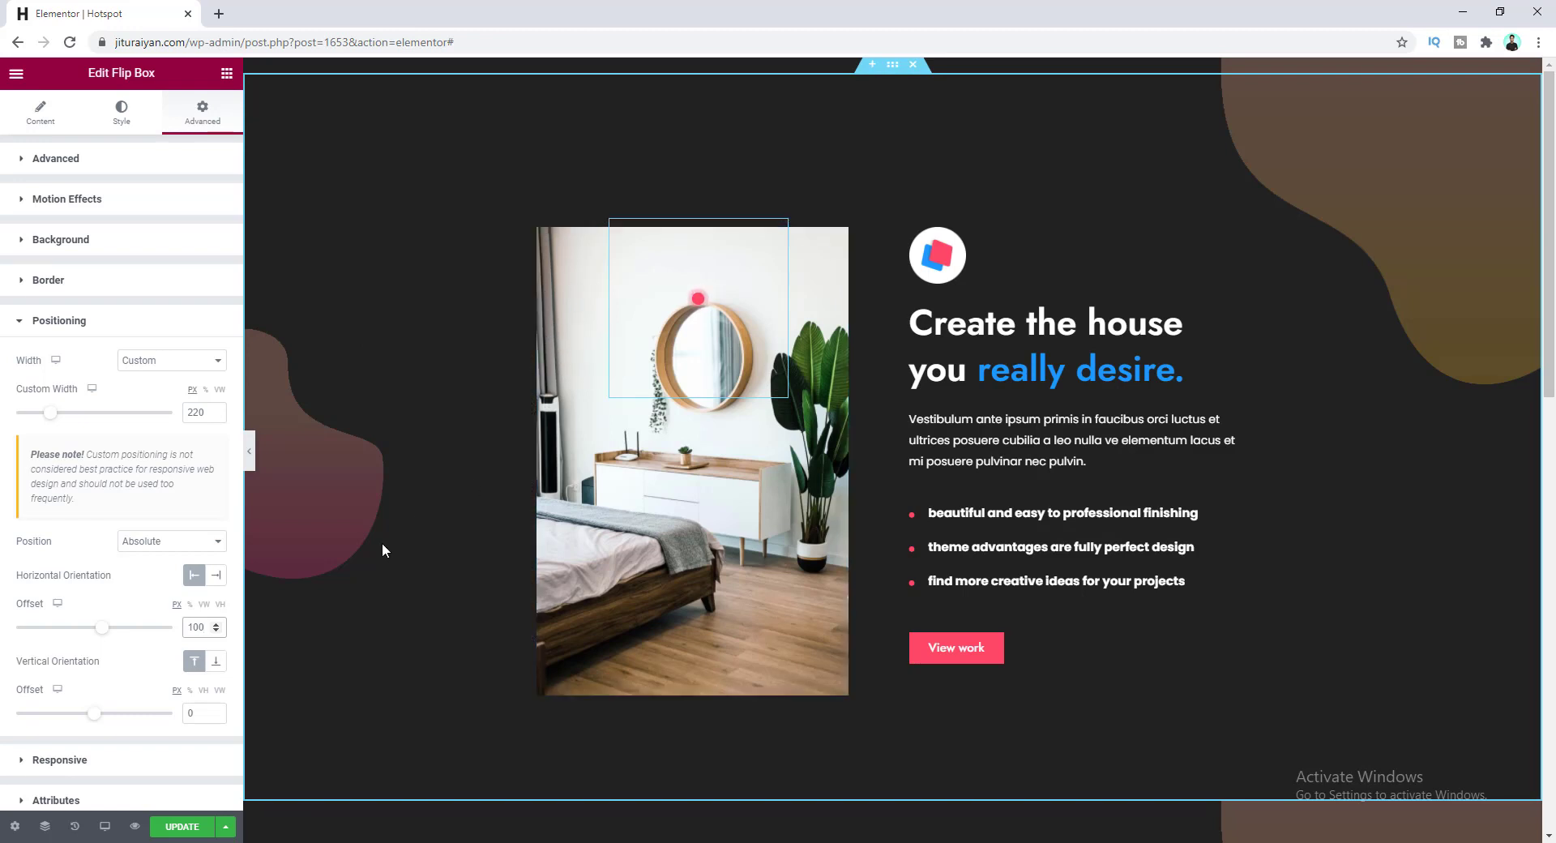
pyautogui.click(190, 605)
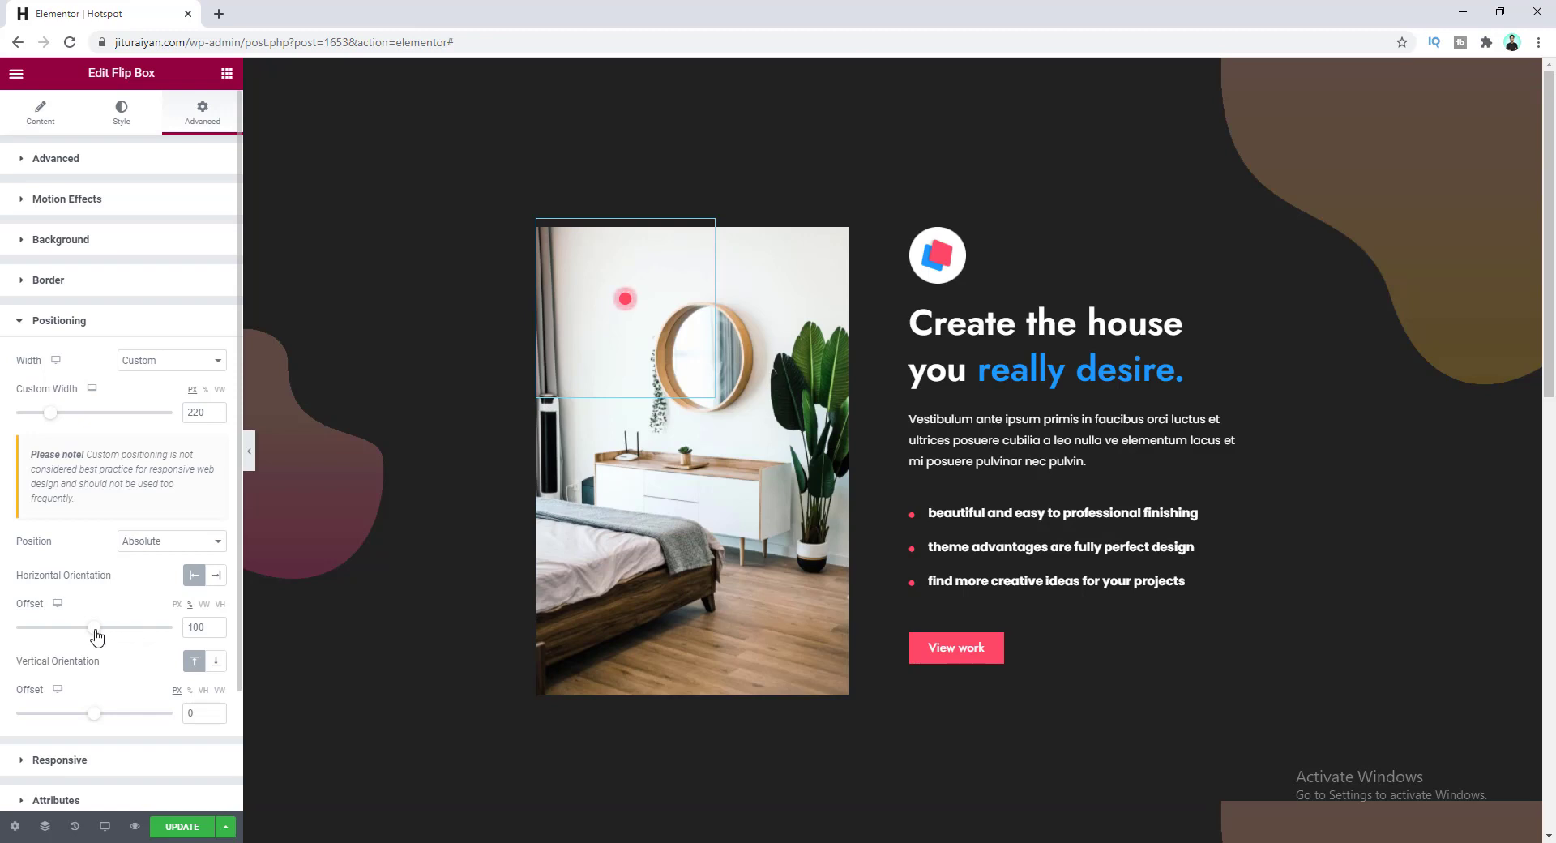
pyautogui.moveTo(96, 637); pyautogui.dragTo(114, 629)
pyautogui.moveTo(94, 713); pyautogui.dragTo(102, 721)
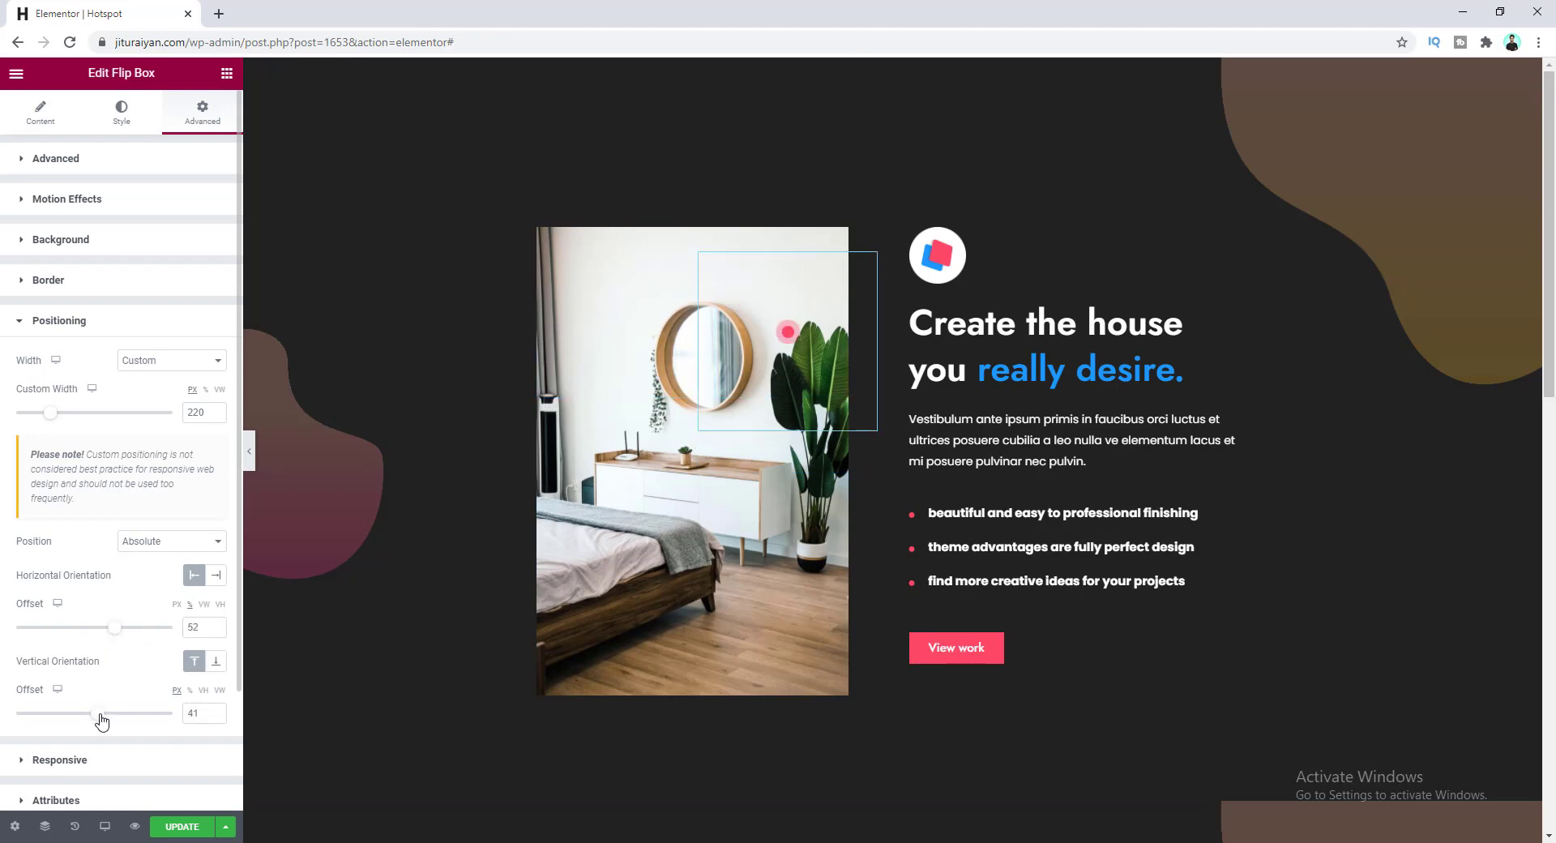
pyautogui.click(189, 689)
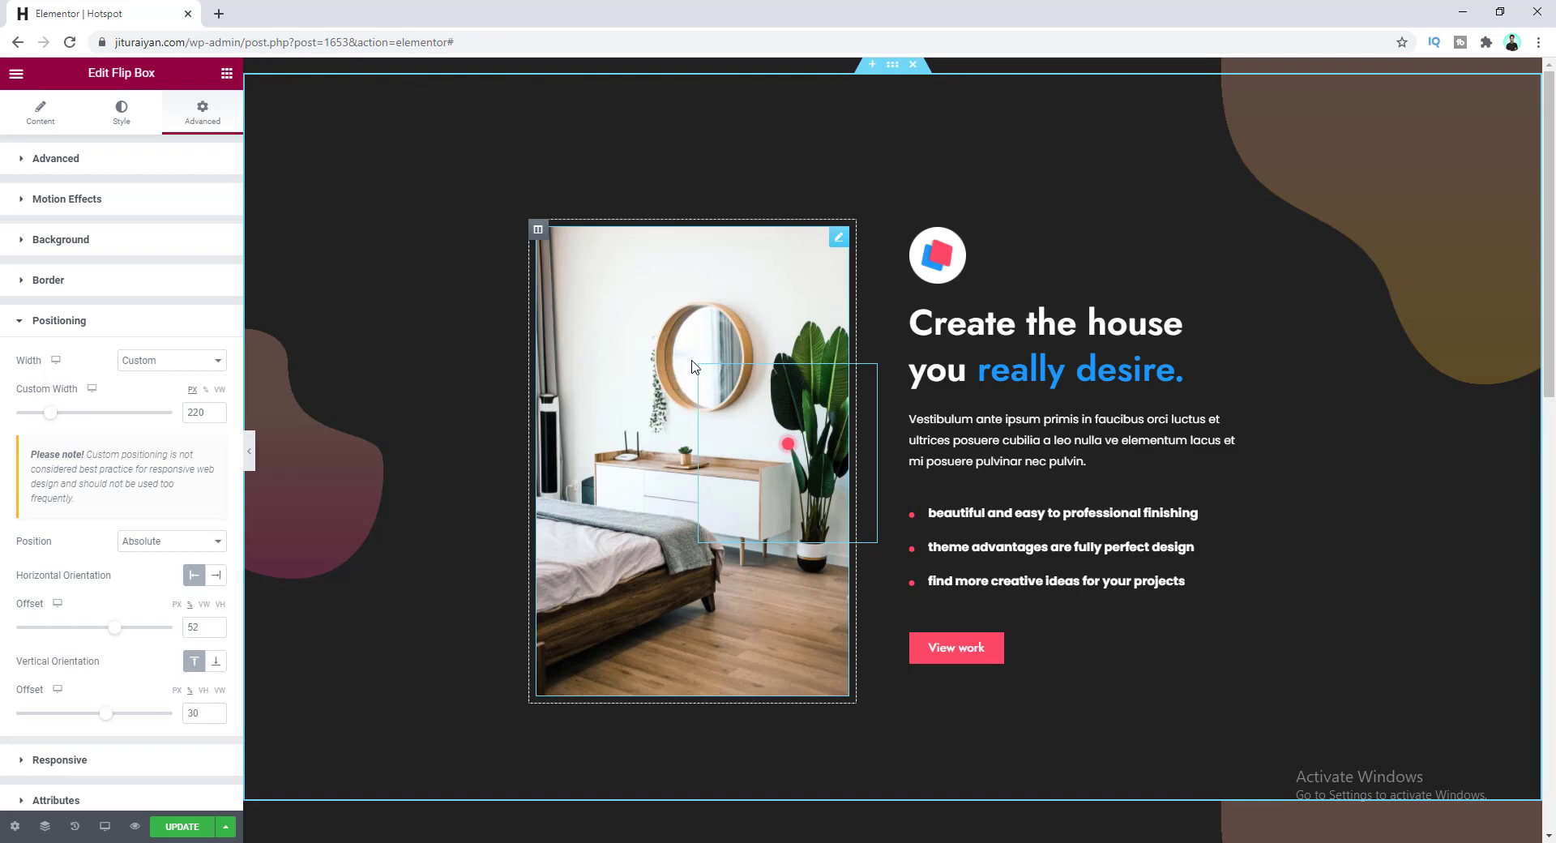
pyautogui.click(787, 444)
pyautogui.scroll(-2, 161, 577)
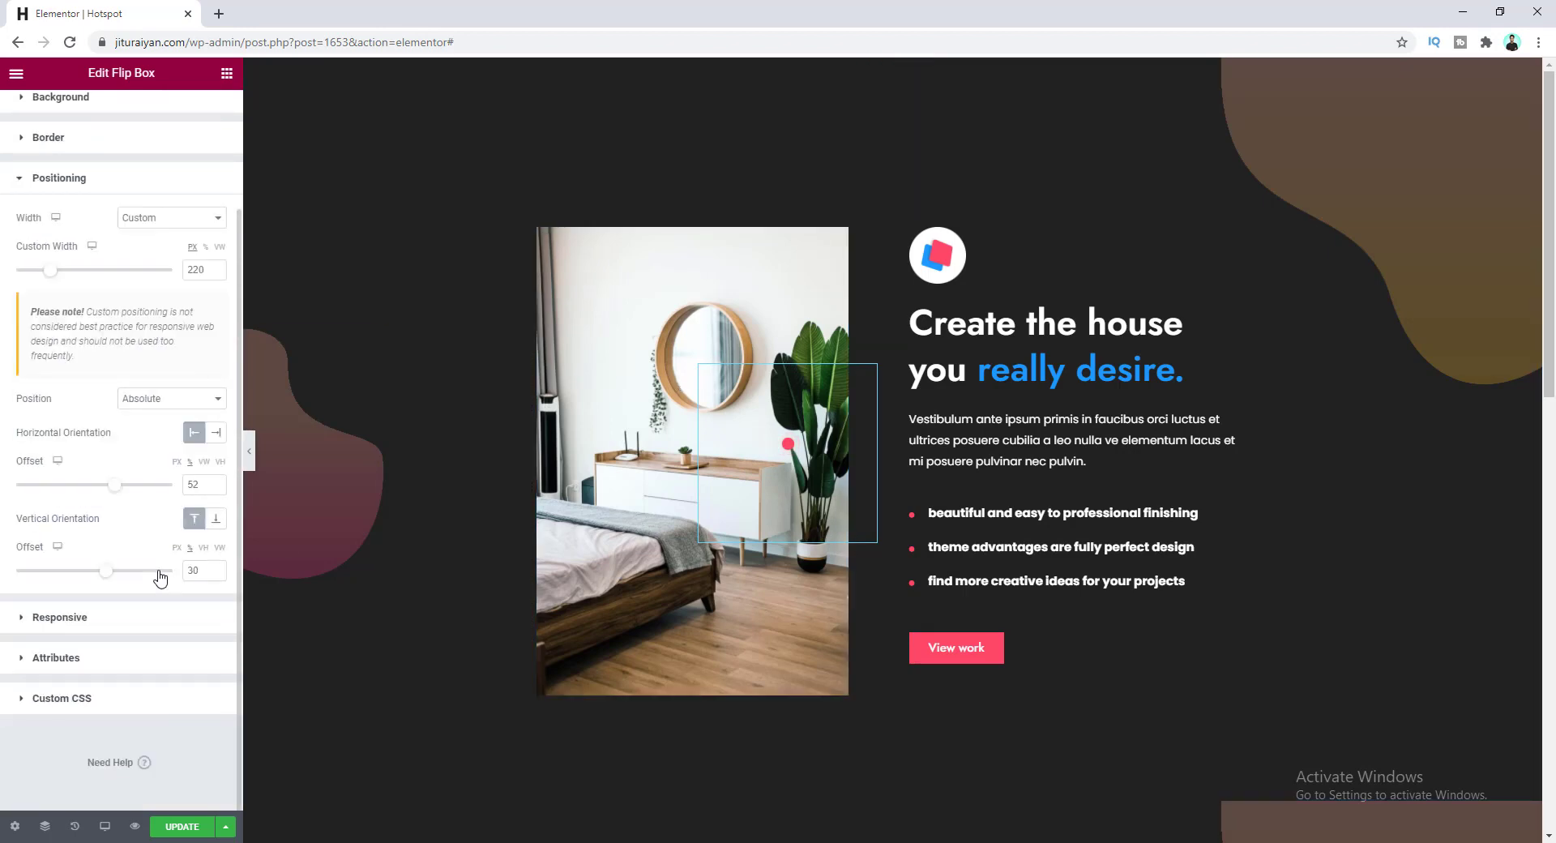
# - Paste selector{ transform: translate(-50%,-50%); } into the flip box's Custom CSS
pyautogui.click(128, 702)
pyautogui.scroll(-5, 128, 688)
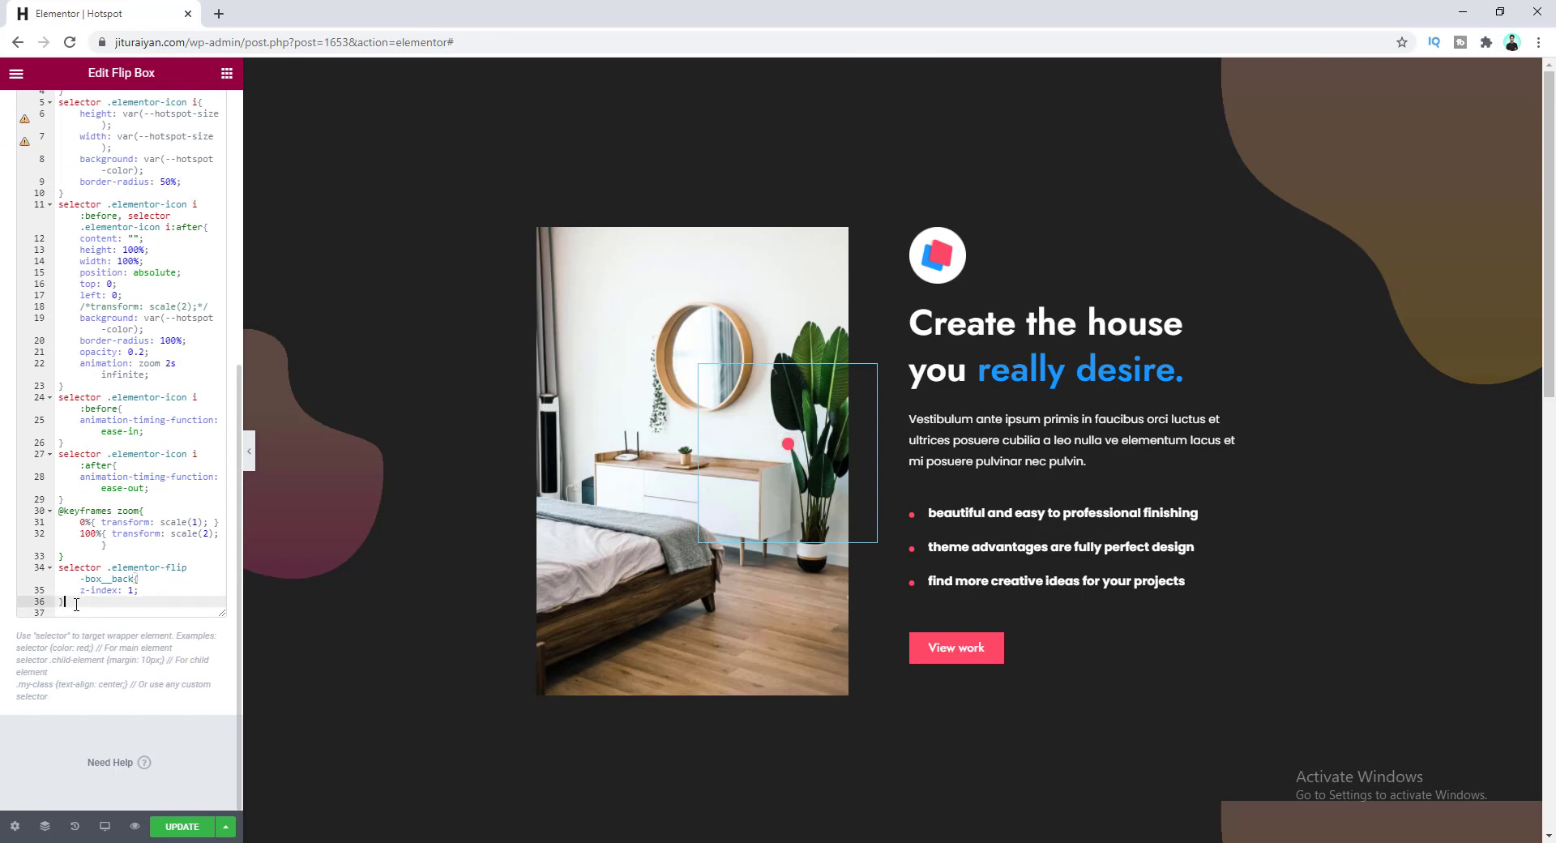
pyautogui.write('selector{     transform: translate(-50%,-50%); }')
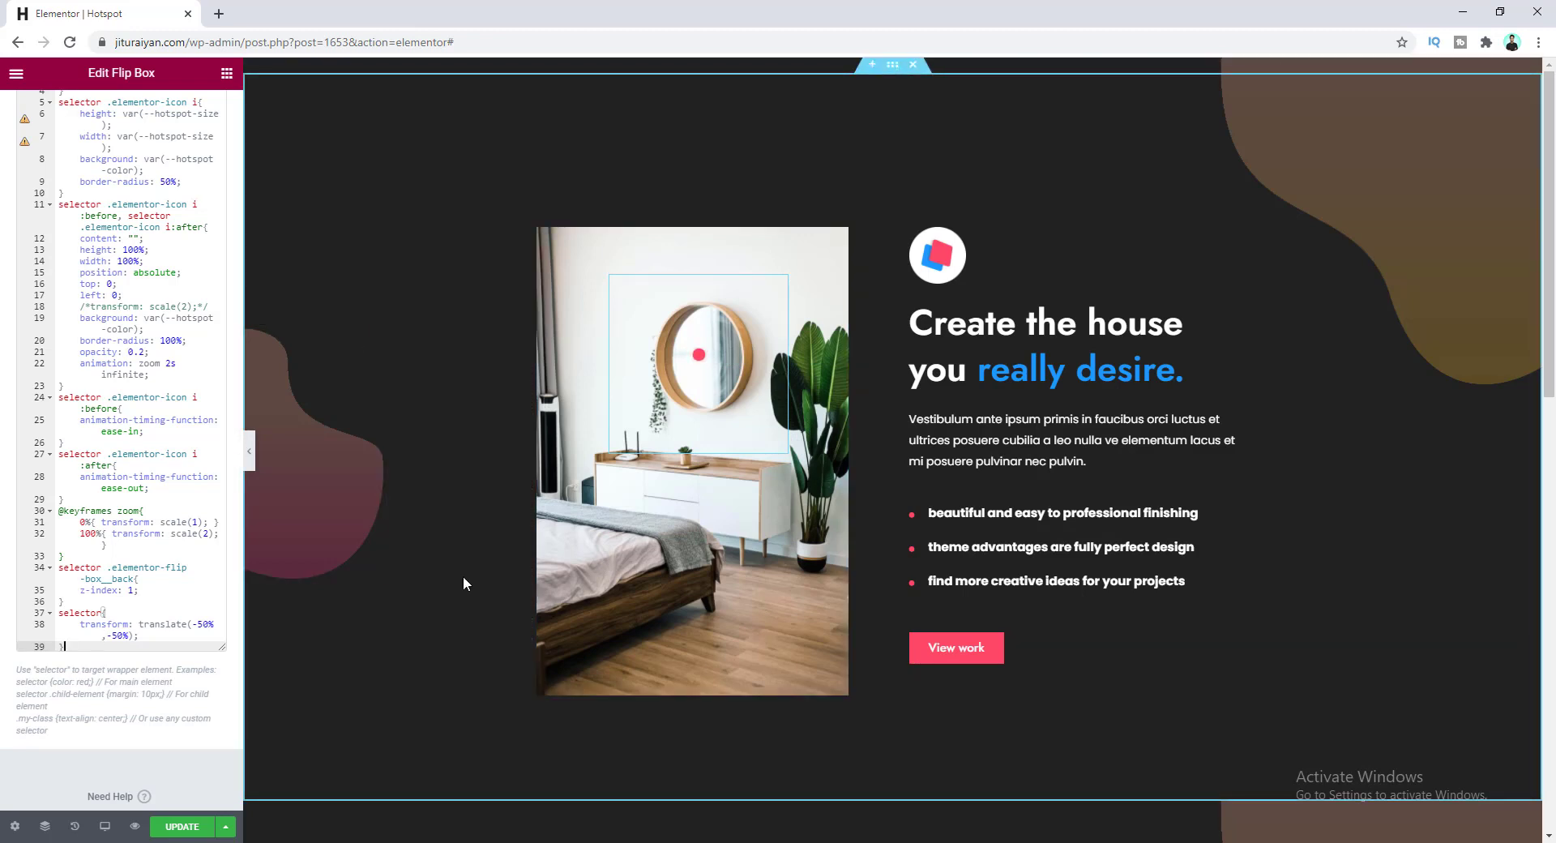
# - Select the second hotspot flip box on the bedroom image for editing
pyautogui.click(544, 552)
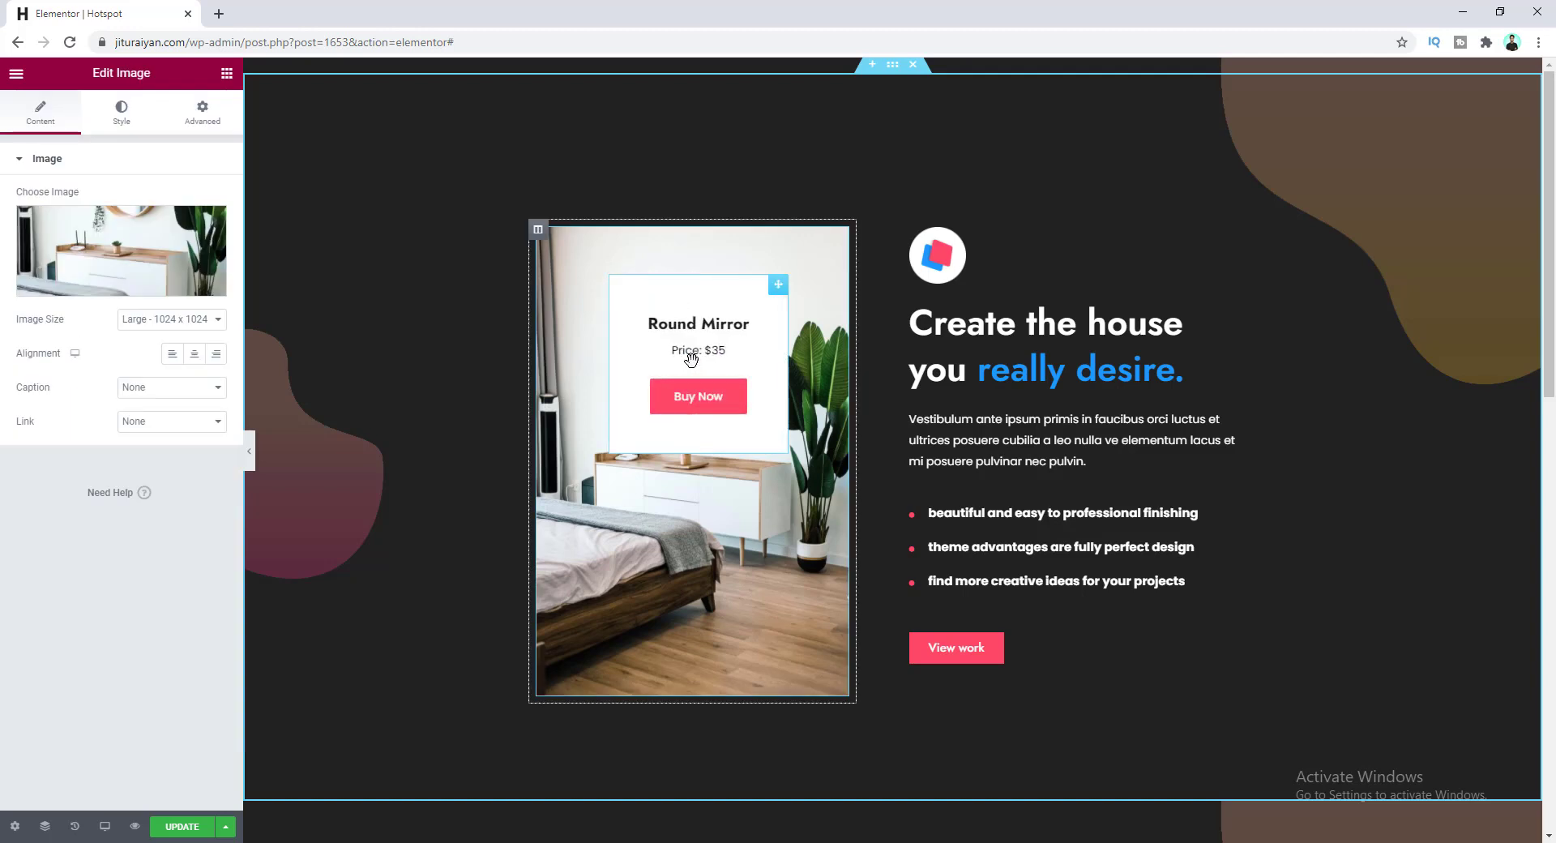
pyautogui.rightClick(691, 361)
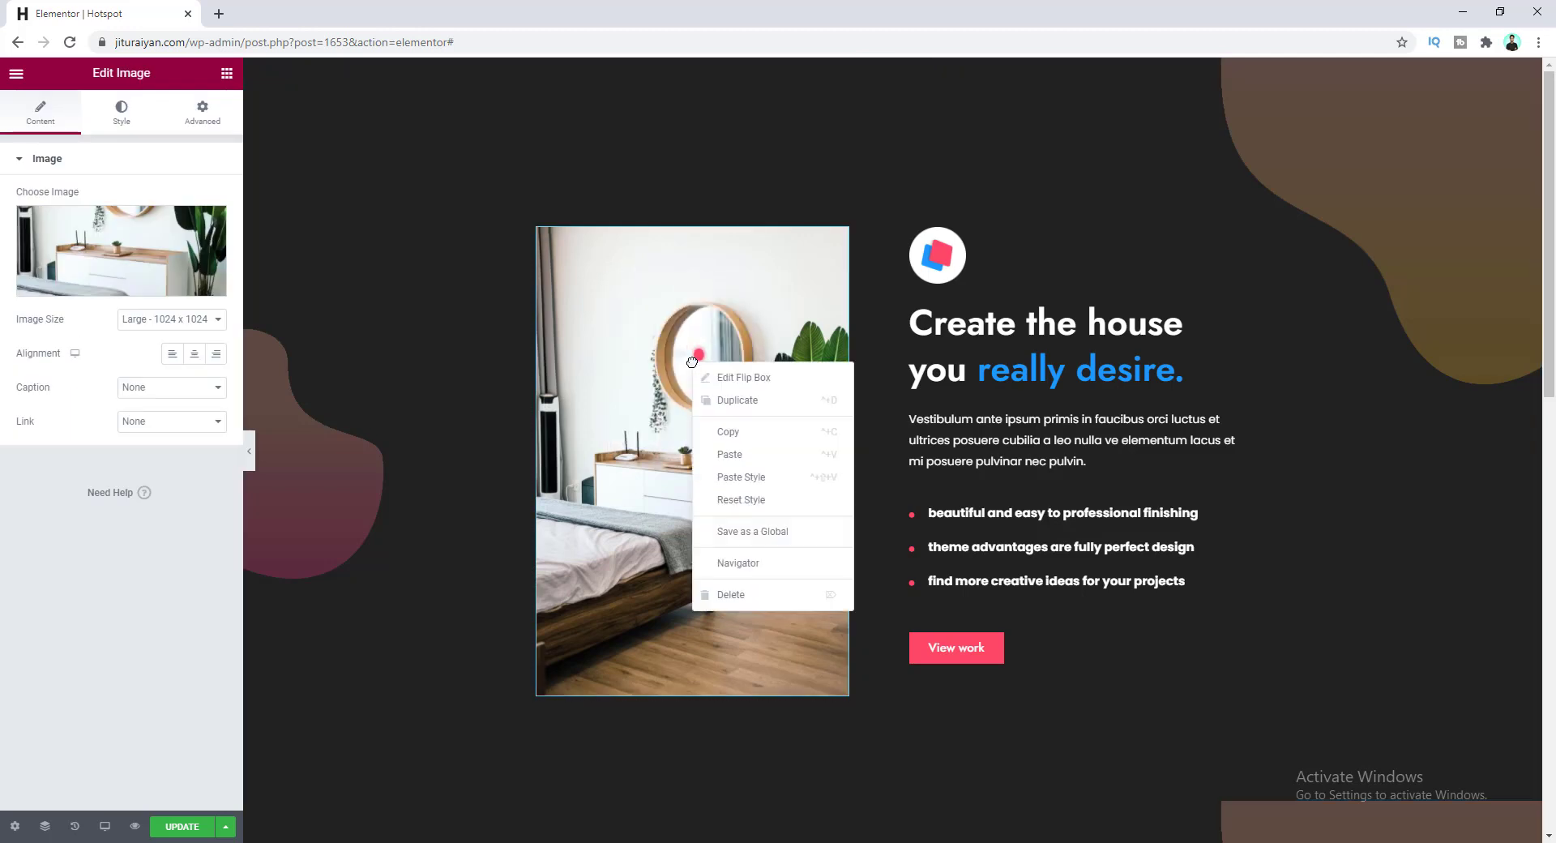
pyautogui.click(730, 411)
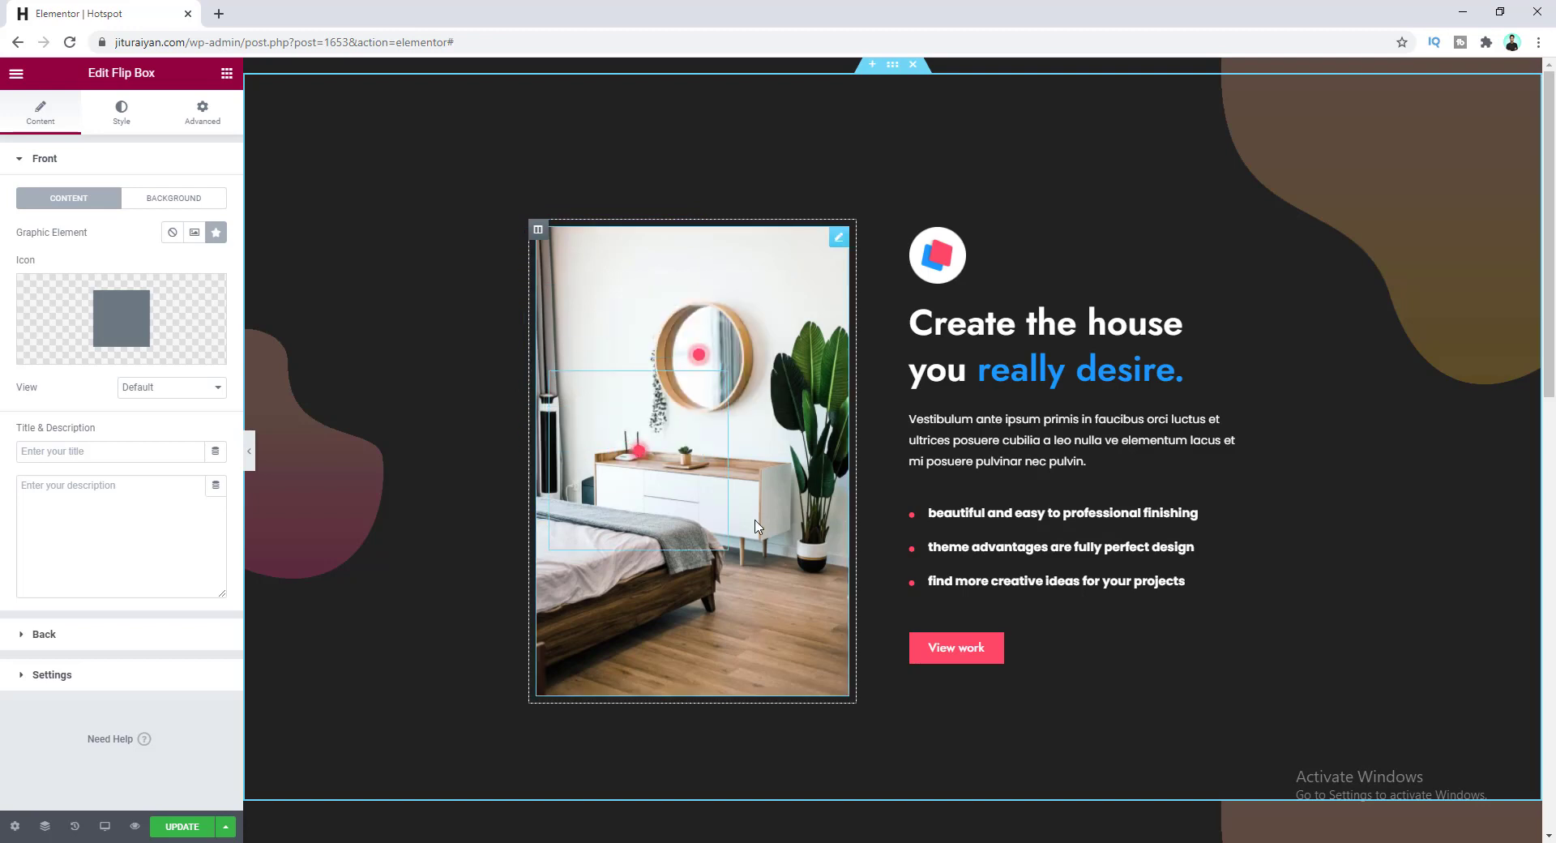
pyautogui.moveTo(592, 569)
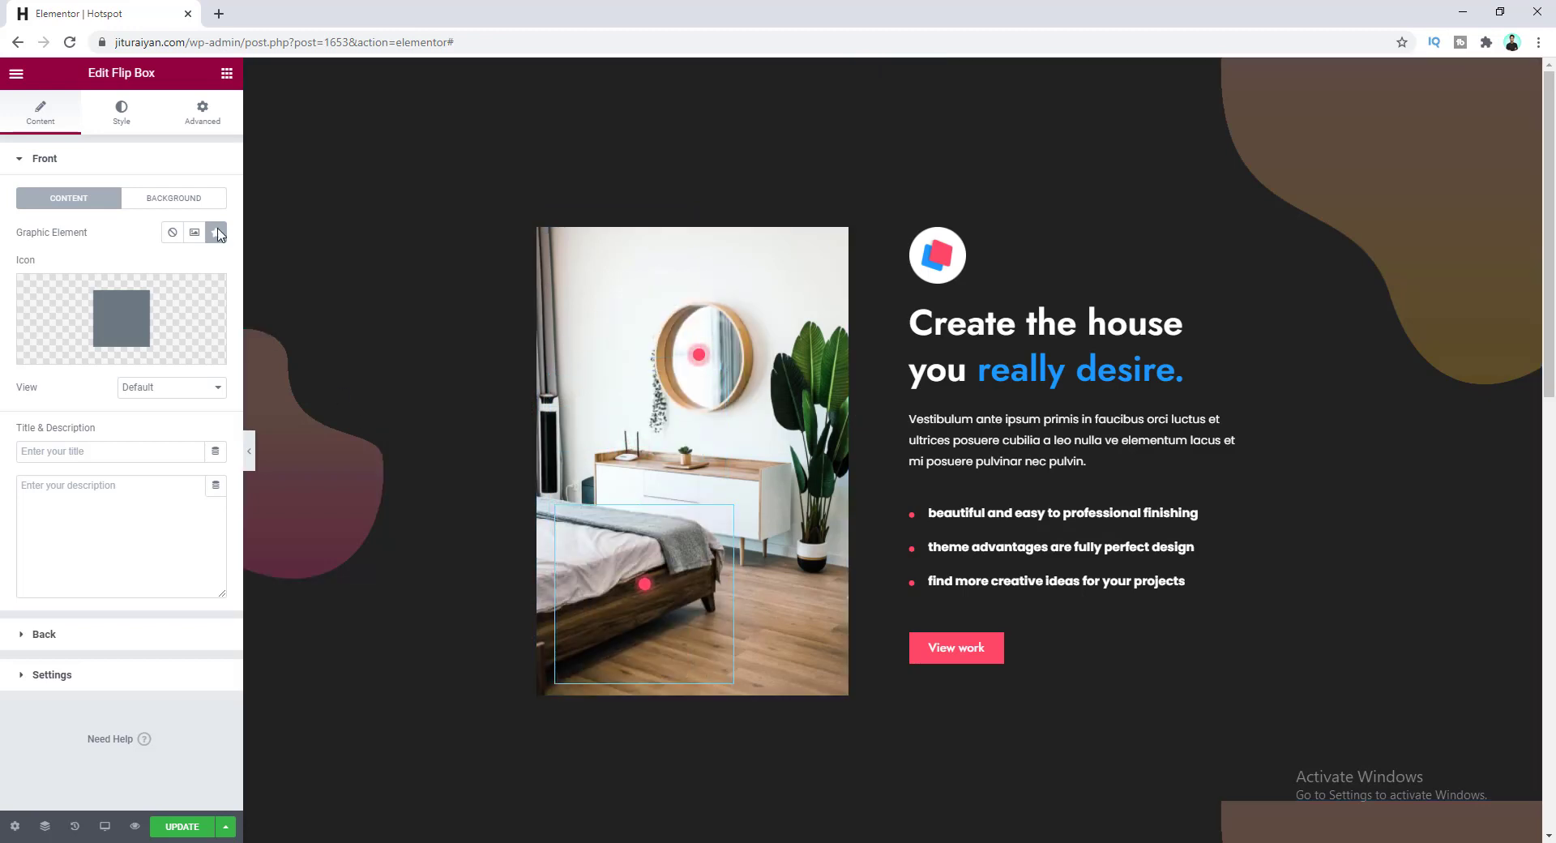
# - Set its Positioning offsets to 52 horizontally and 60 vertically, over the dresser
pyautogui.click(203, 114)
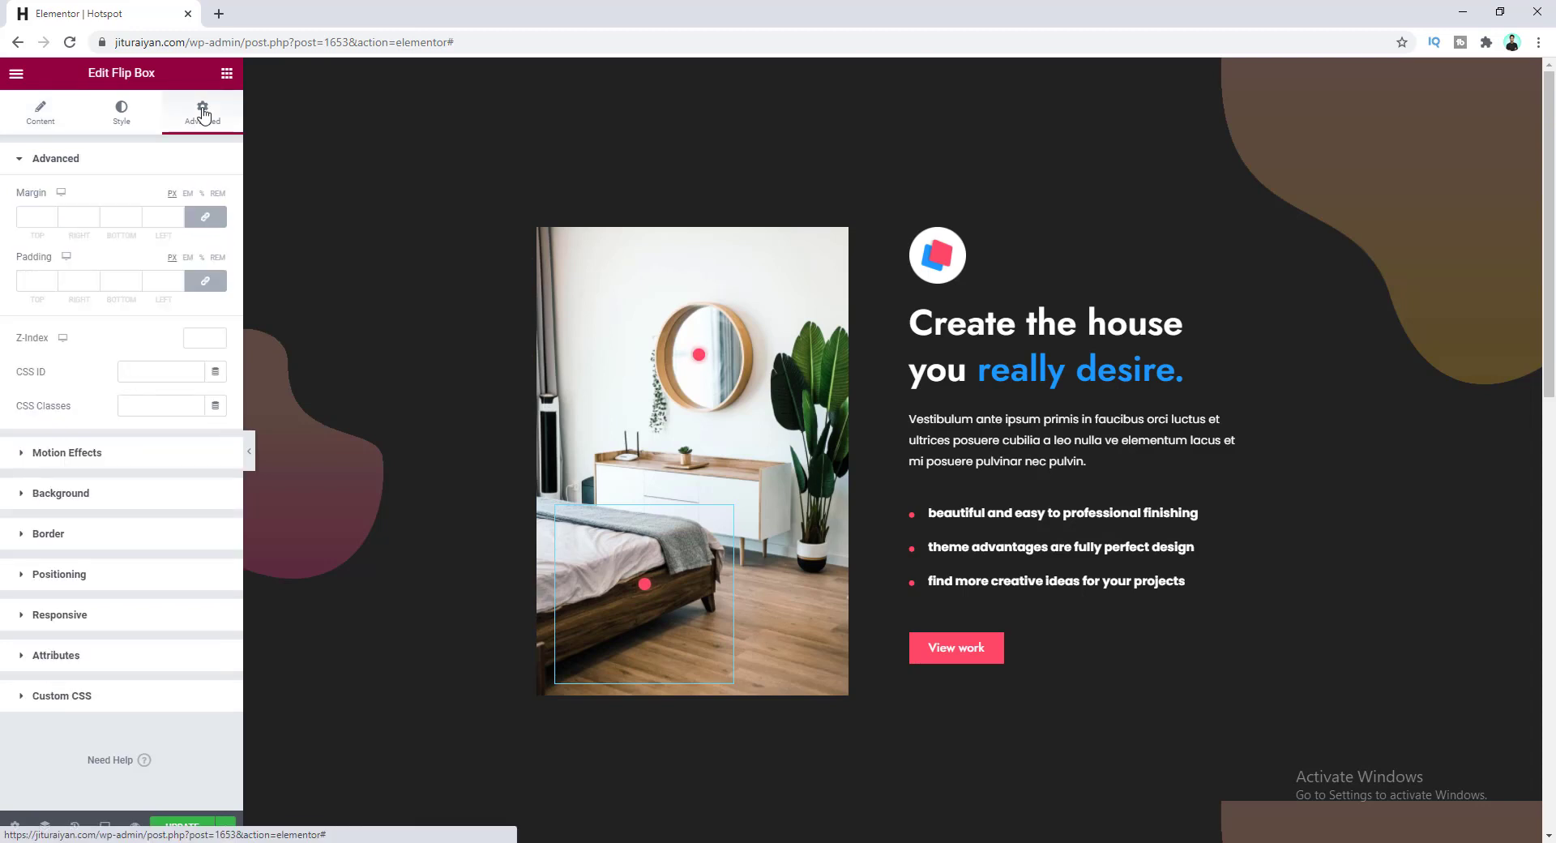
pyautogui.click(149, 575)
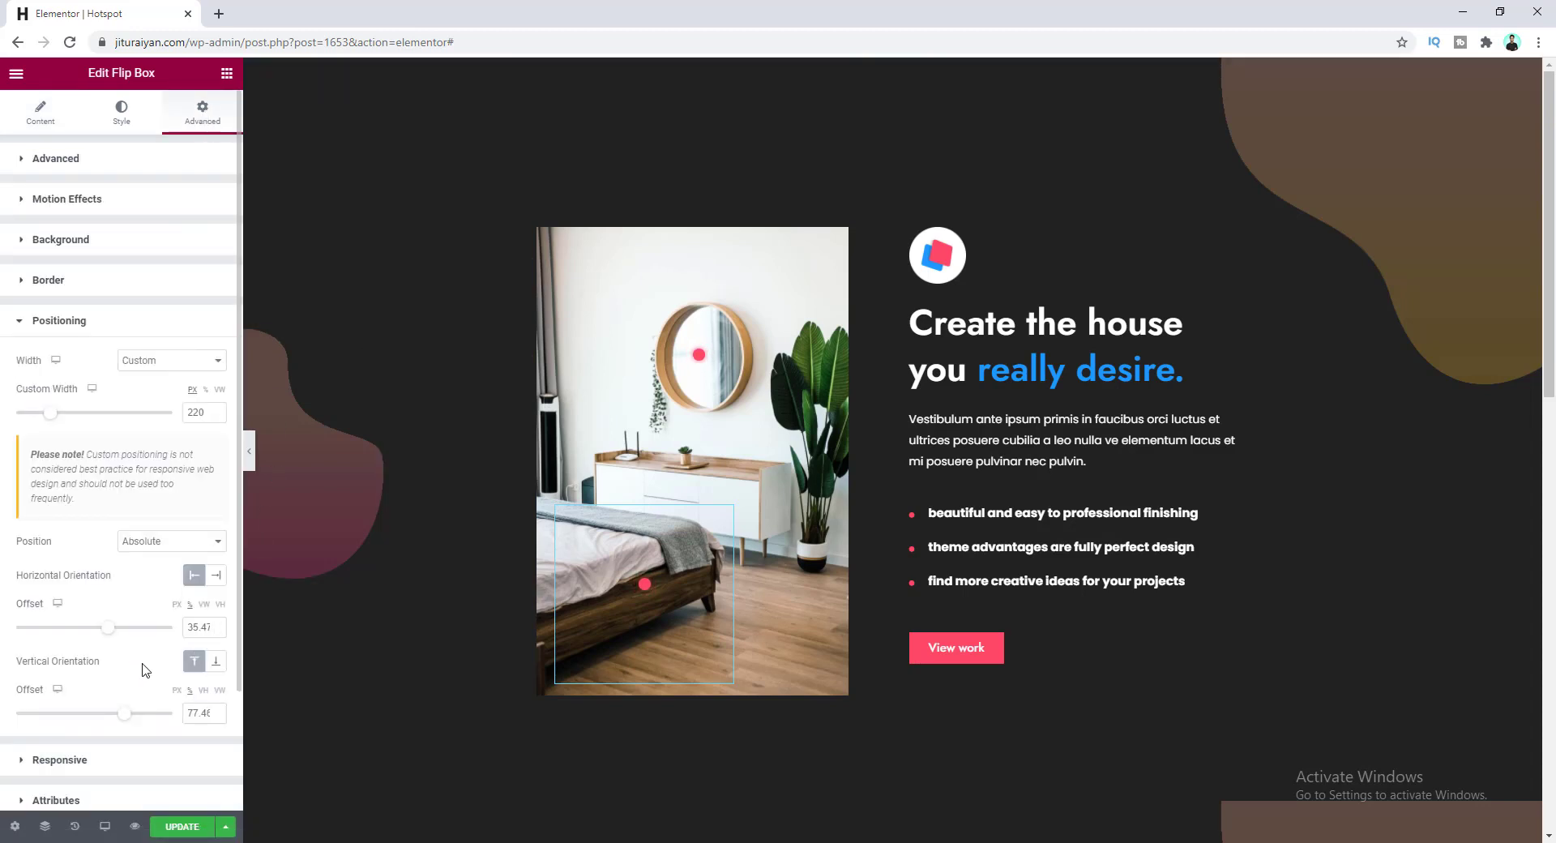
pyautogui.doubleClick(195, 629)
pyautogui.write('57')
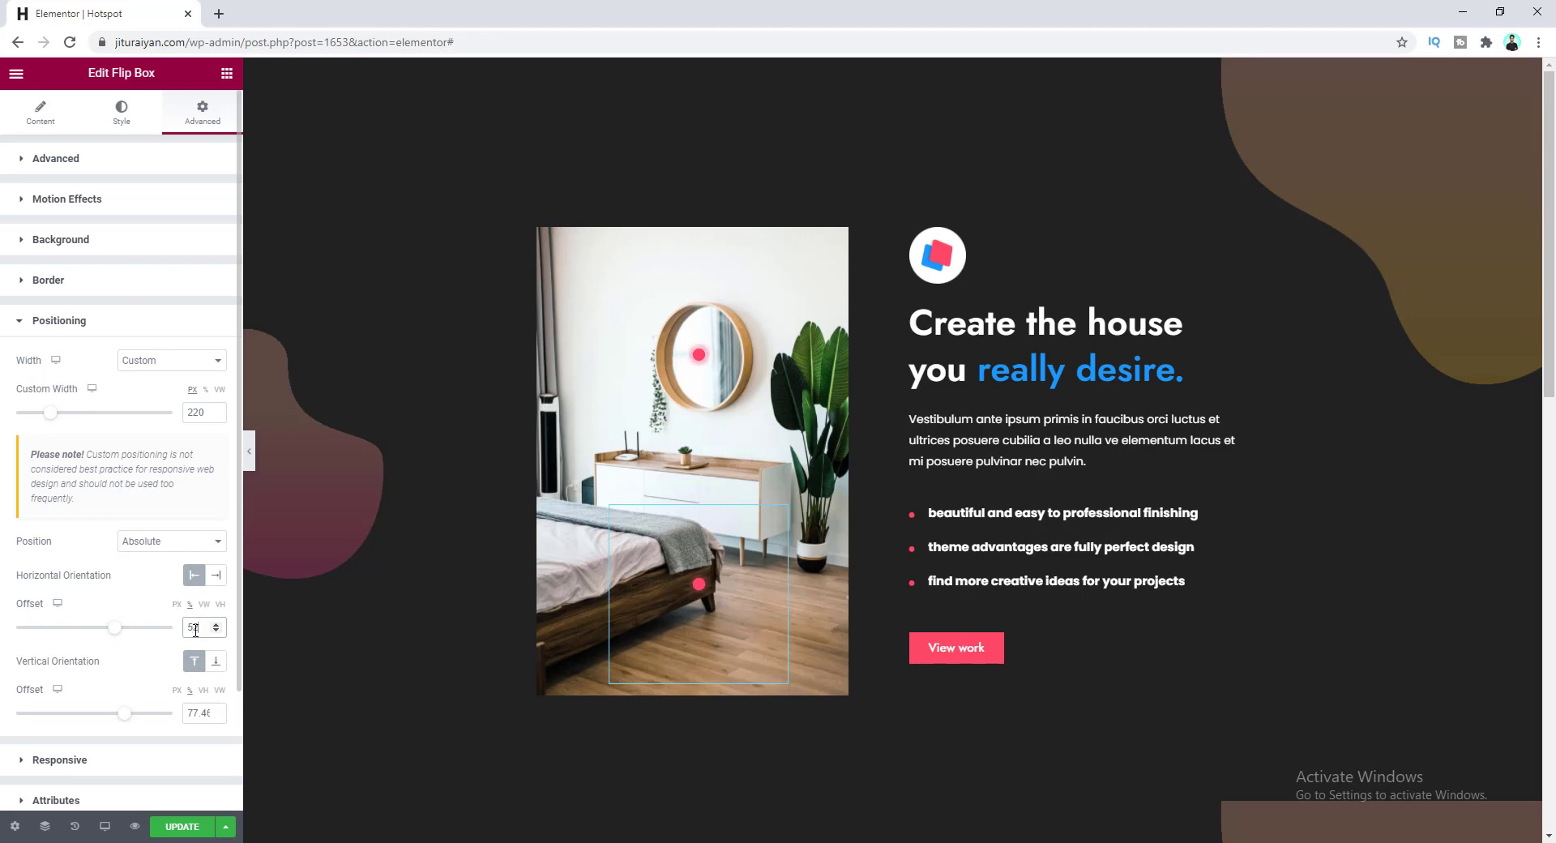
pyautogui.press('Tab')
pyautogui.write('60')
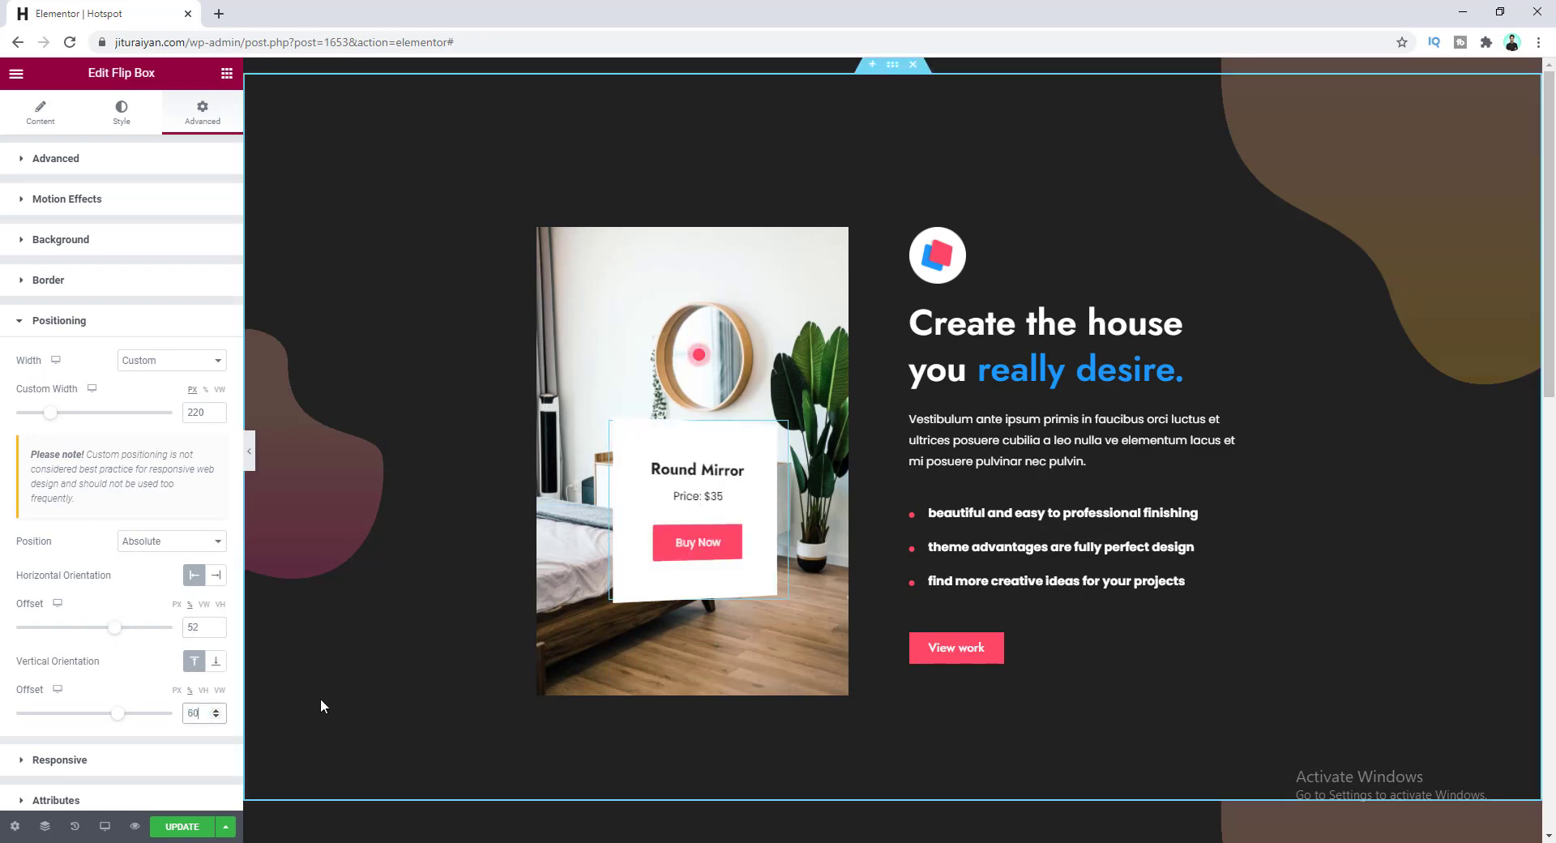
pyautogui.moveTo(645, 532)
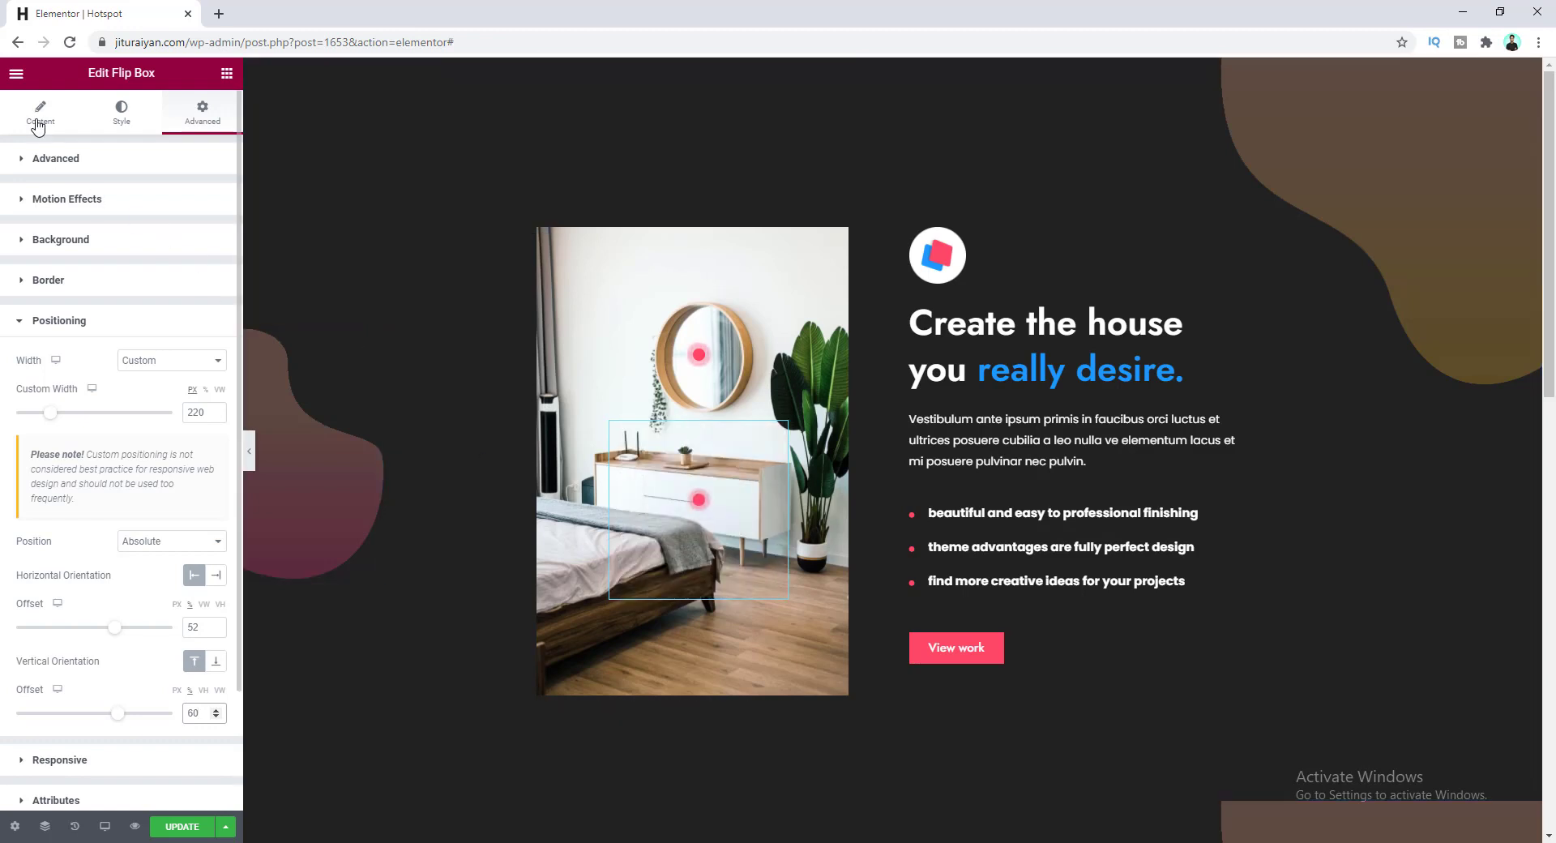
# - Change the dresser card's back title to Wardrobe and its price to $590
pyautogui.click(37, 123)
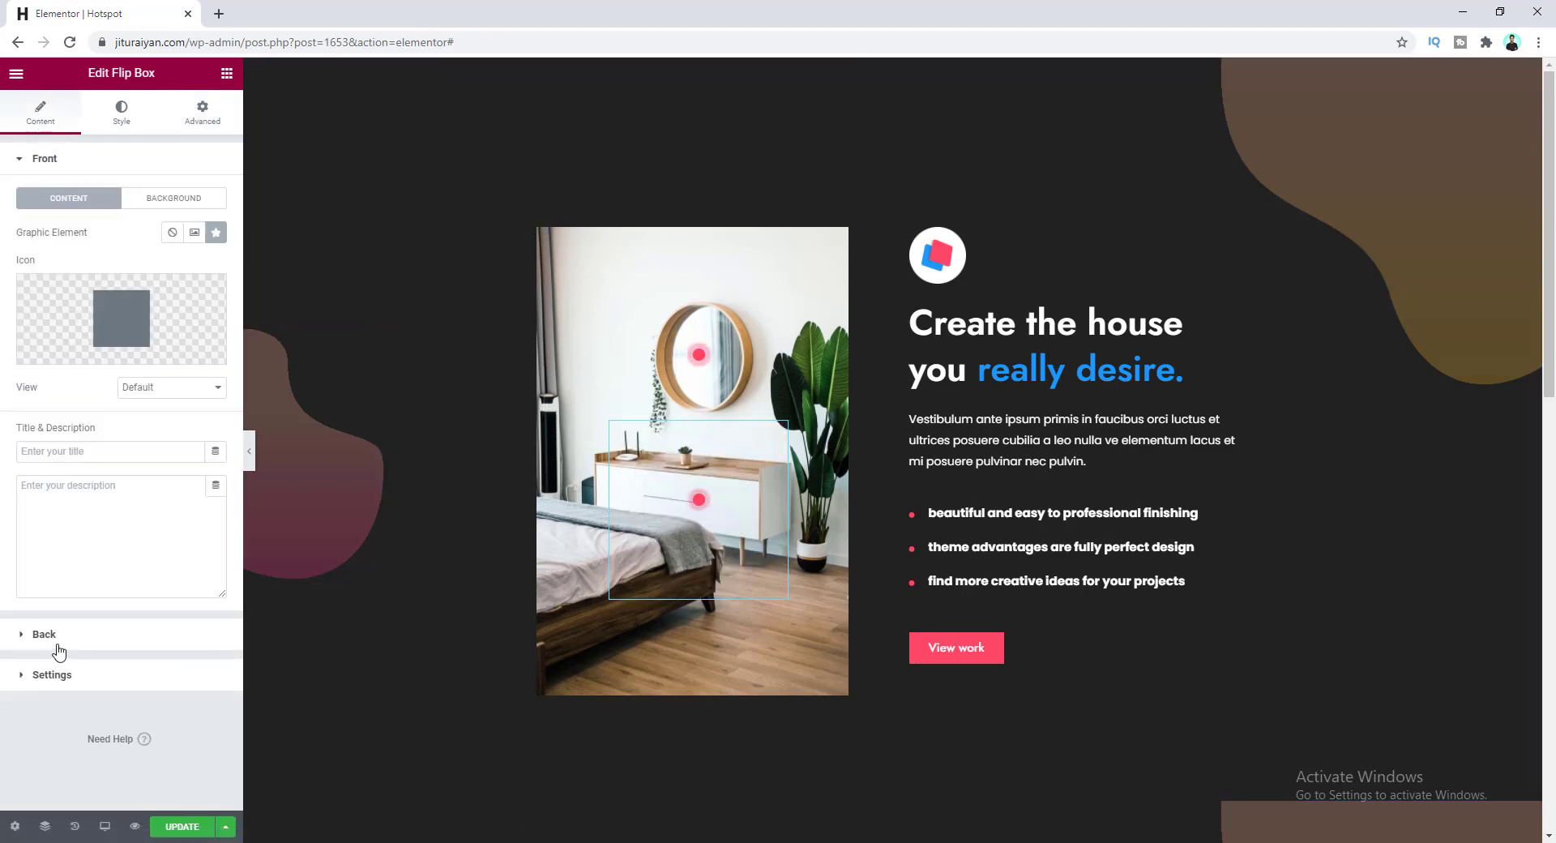
pyautogui.click(57, 646)
pyautogui.moveTo(86, 290); pyautogui.dragTo(0, 302)
pyautogui.write('Wardrobe')
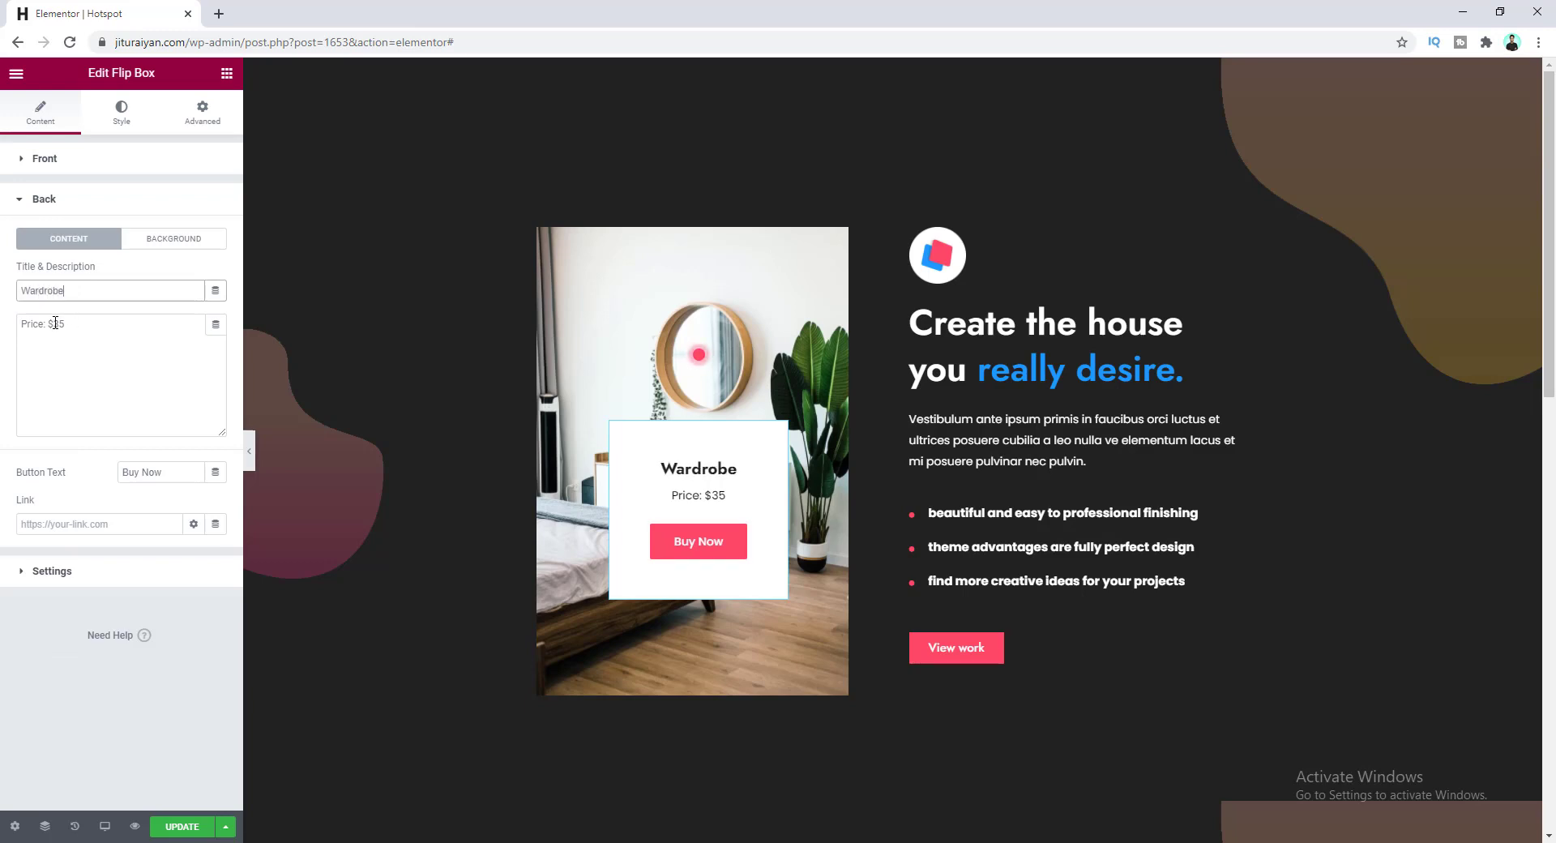
pyautogui.moveTo(55, 323); pyautogui.dragTo(77, 320)
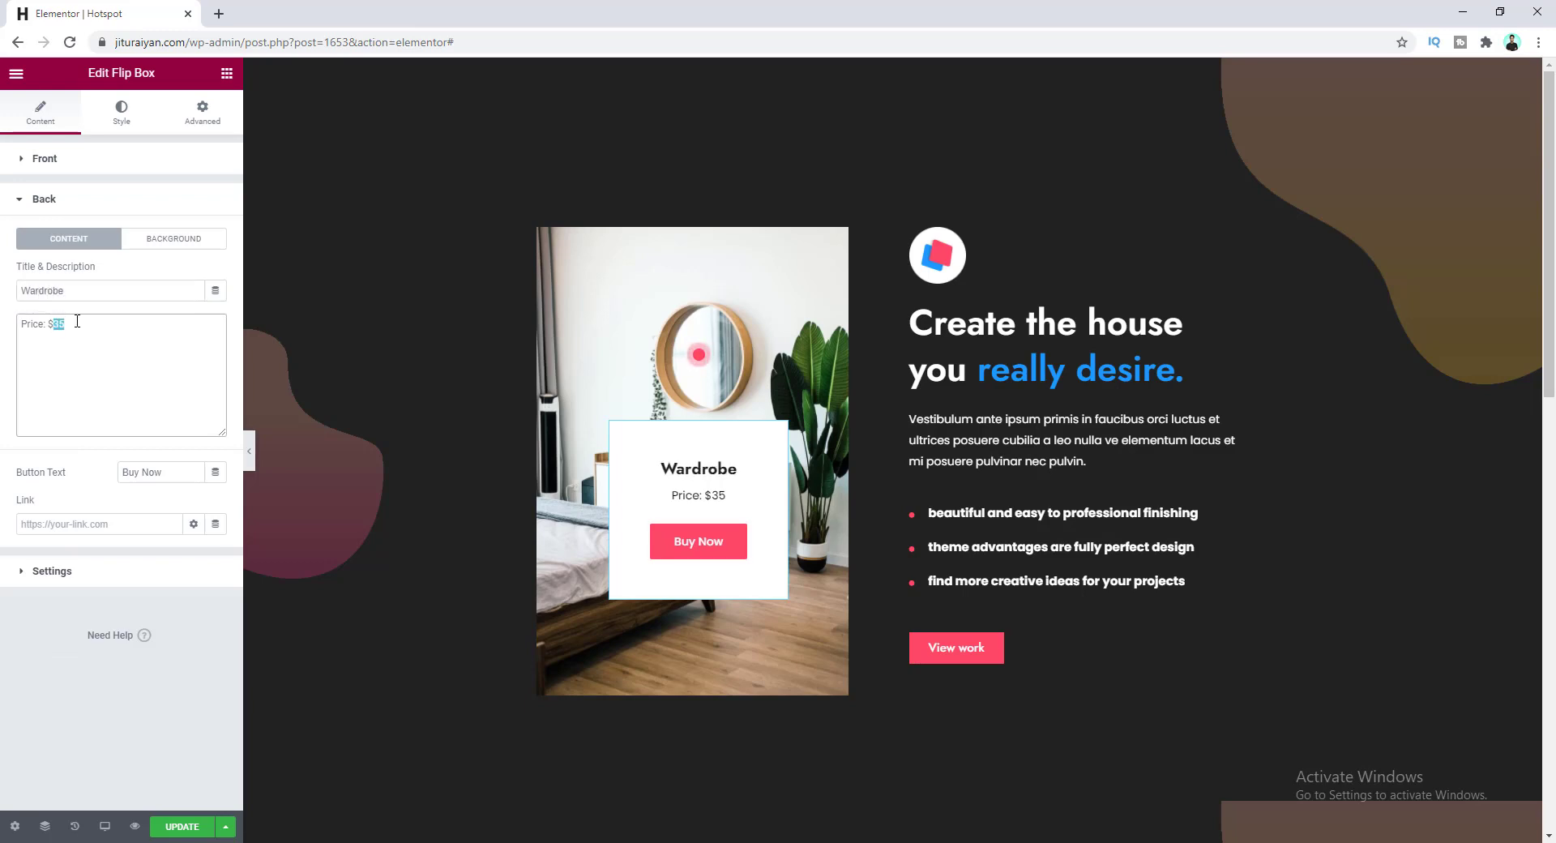
pyautogui.write('590')
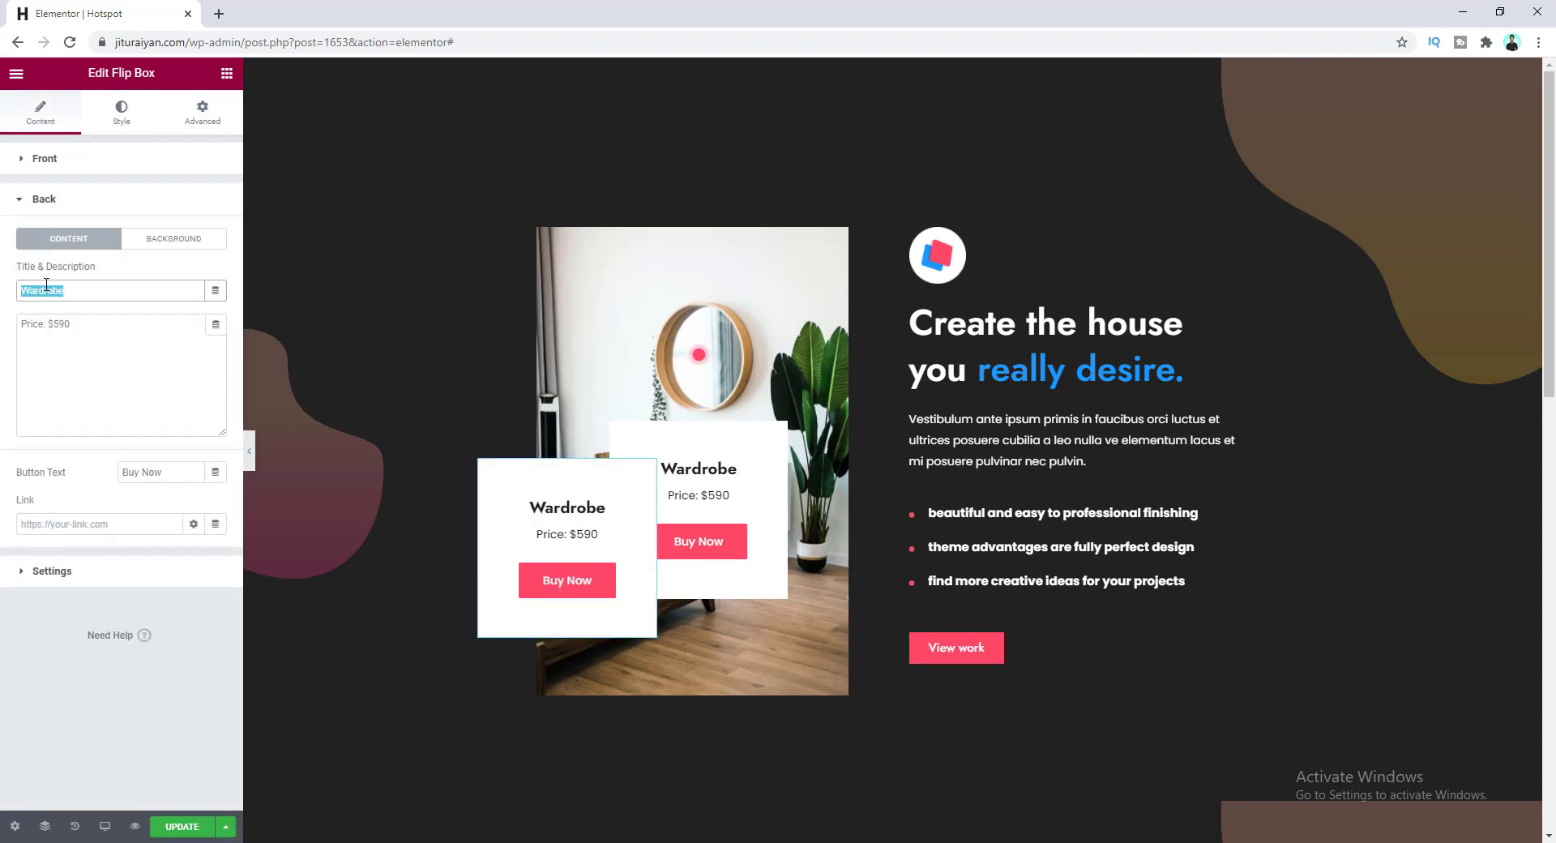
# - Title the third card Bed with price $1,200, then update the page
pyautogui.write('Bed')
pyautogui.click(86, 324)
pyautogui.press('BackSpace')
pyautogui.press('BackSpace')
pyautogui.press('BackSpace')
pyautogui.write('1,200')
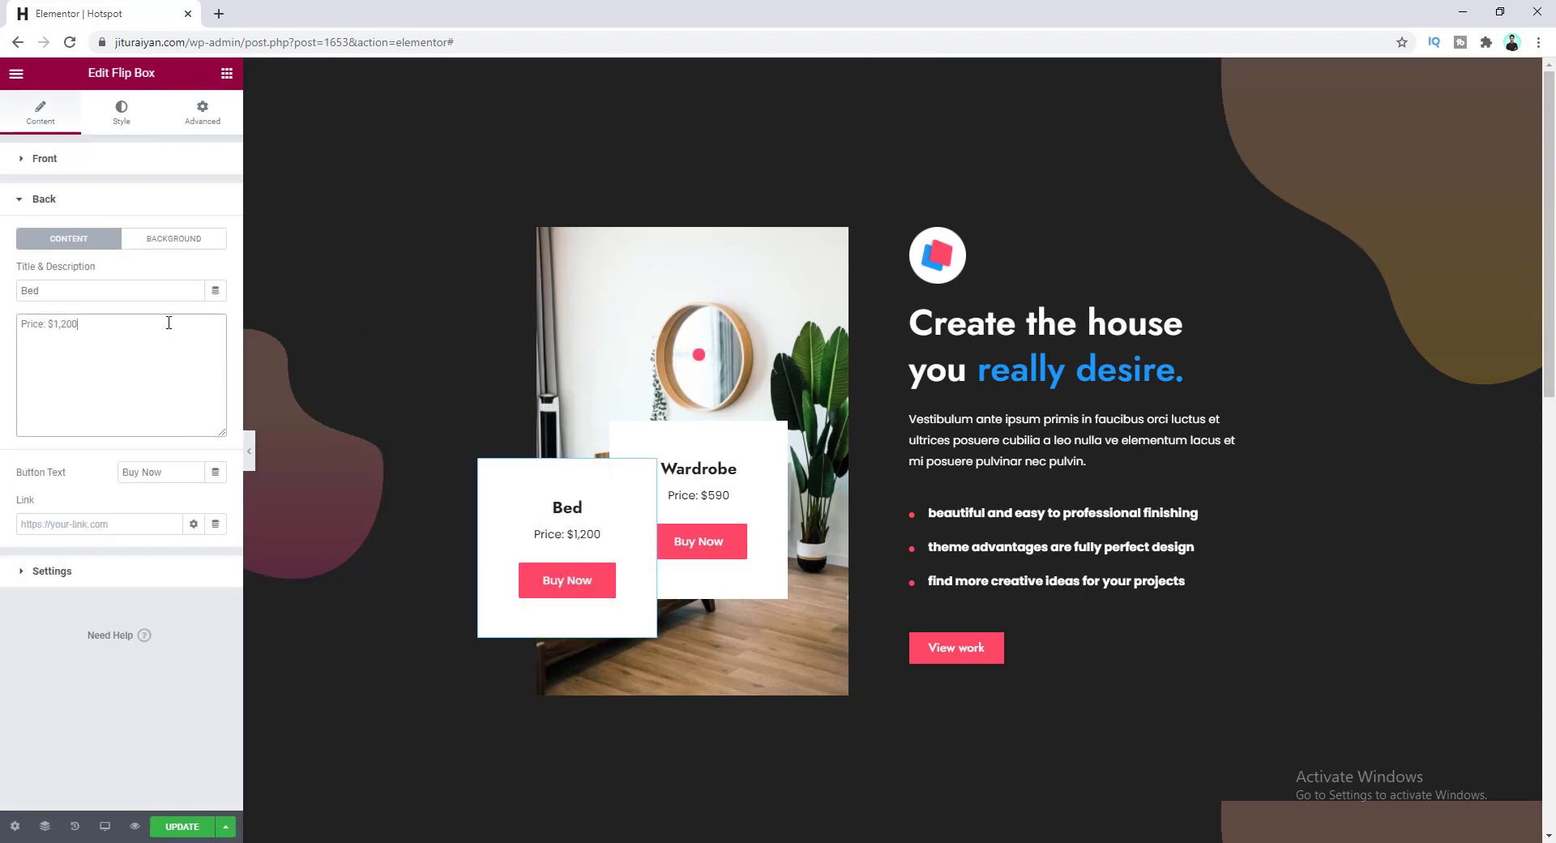
pyautogui.click(498, 399)
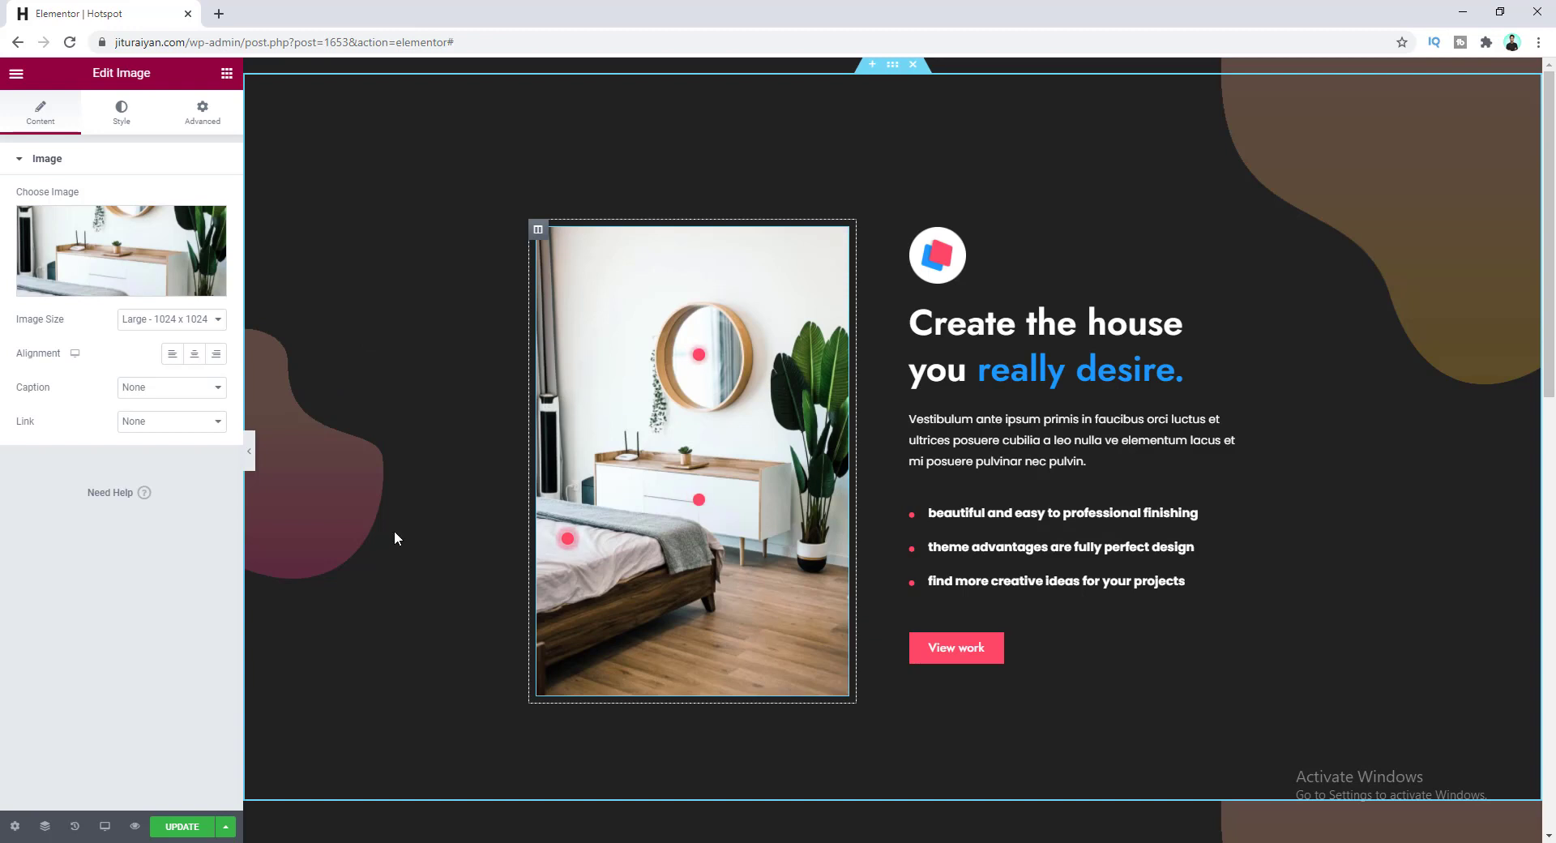
pyautogui.click(182, 827)
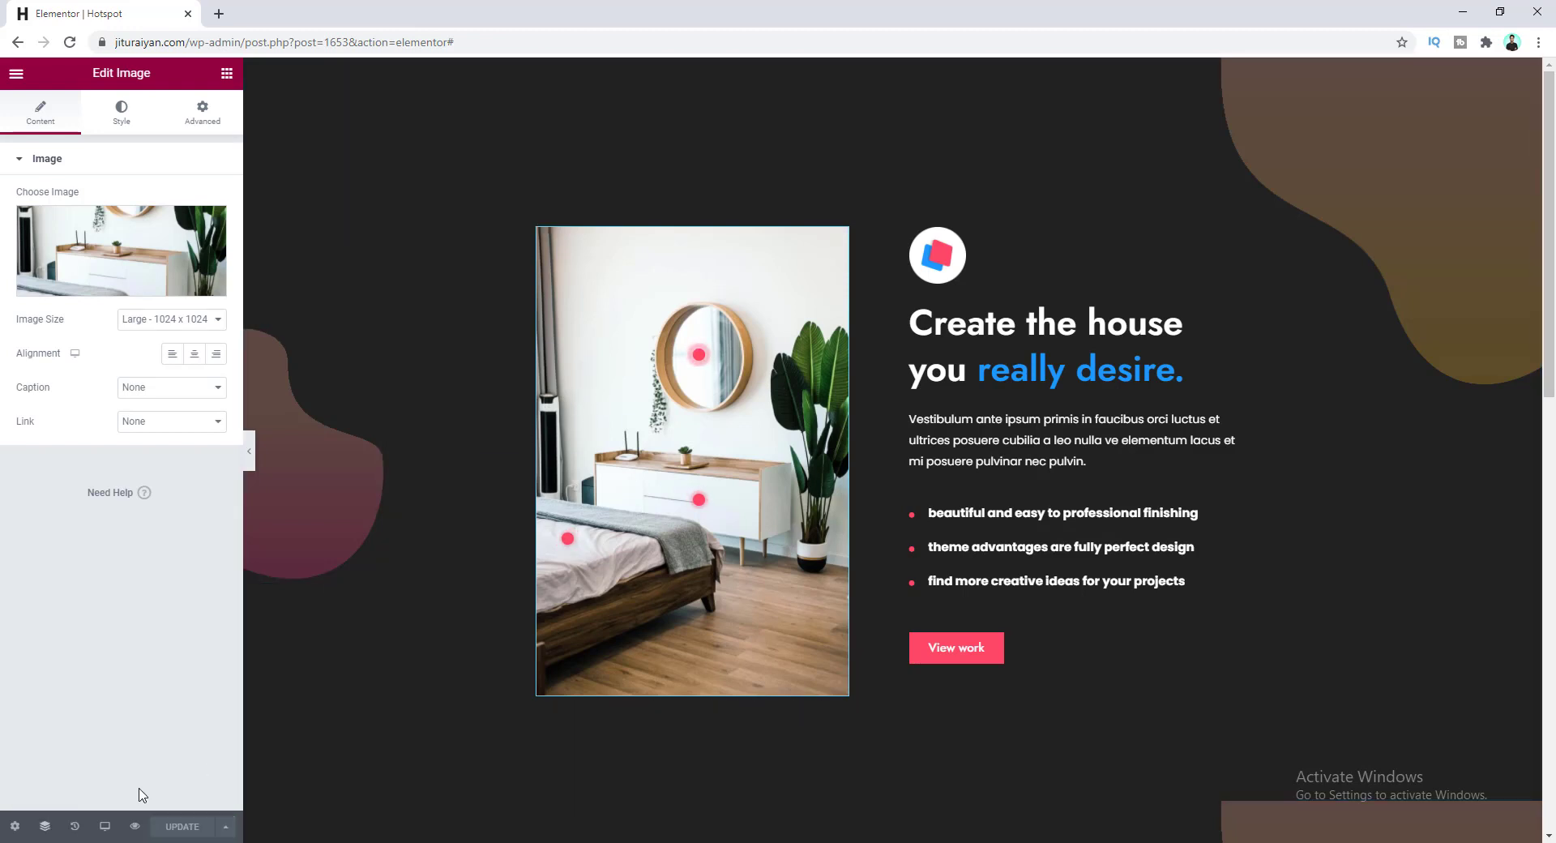
# - Preview the page live, check the Wardrobe and Round Mirror cards on hover, then return
pyautogui.click(136, 827)
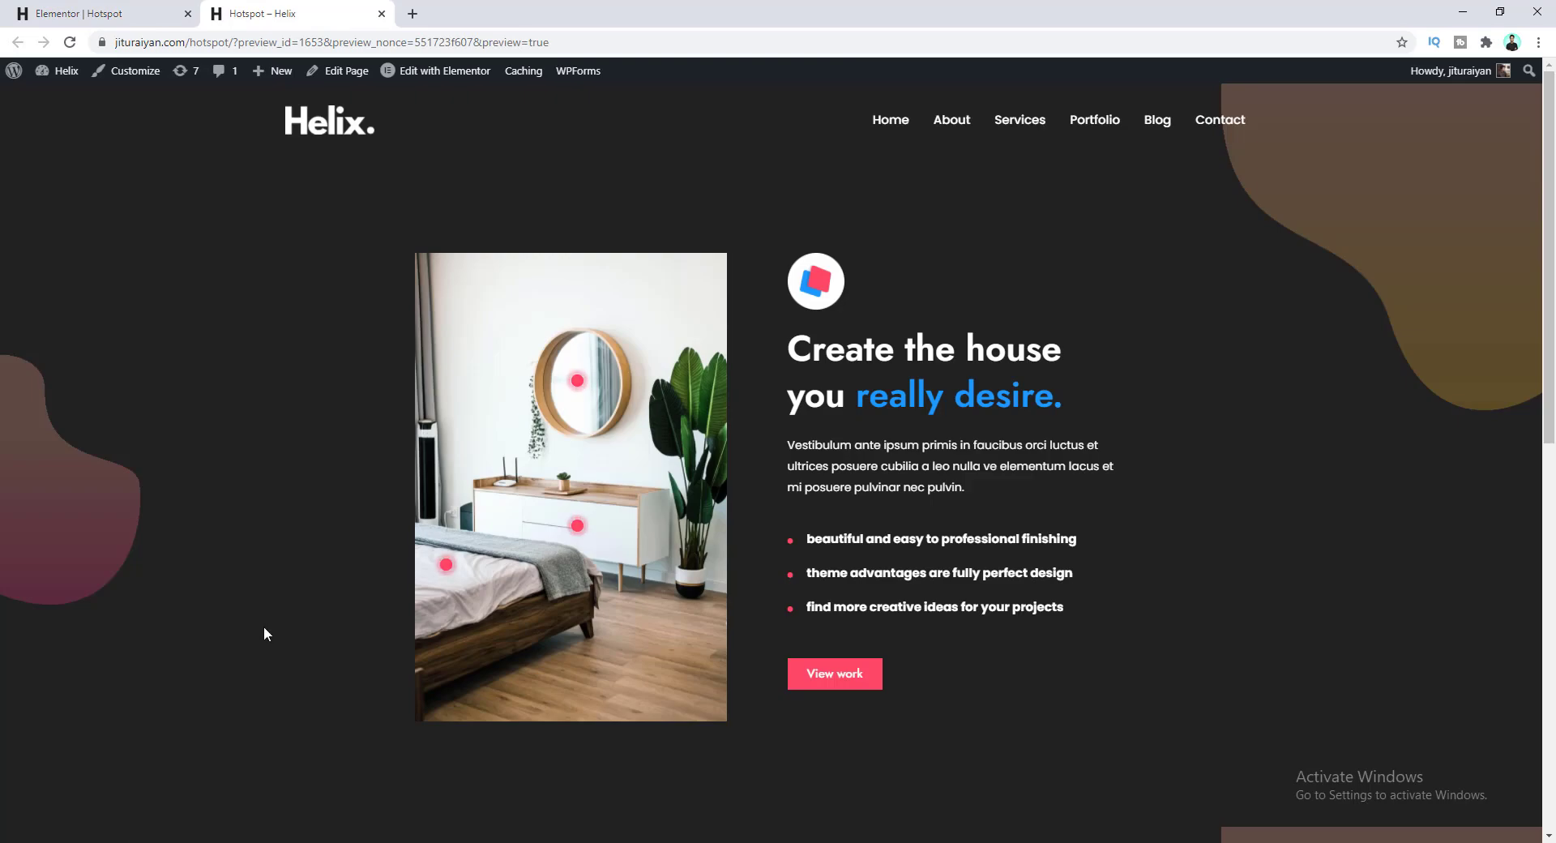
pyautogui.moveTo(579, 392)
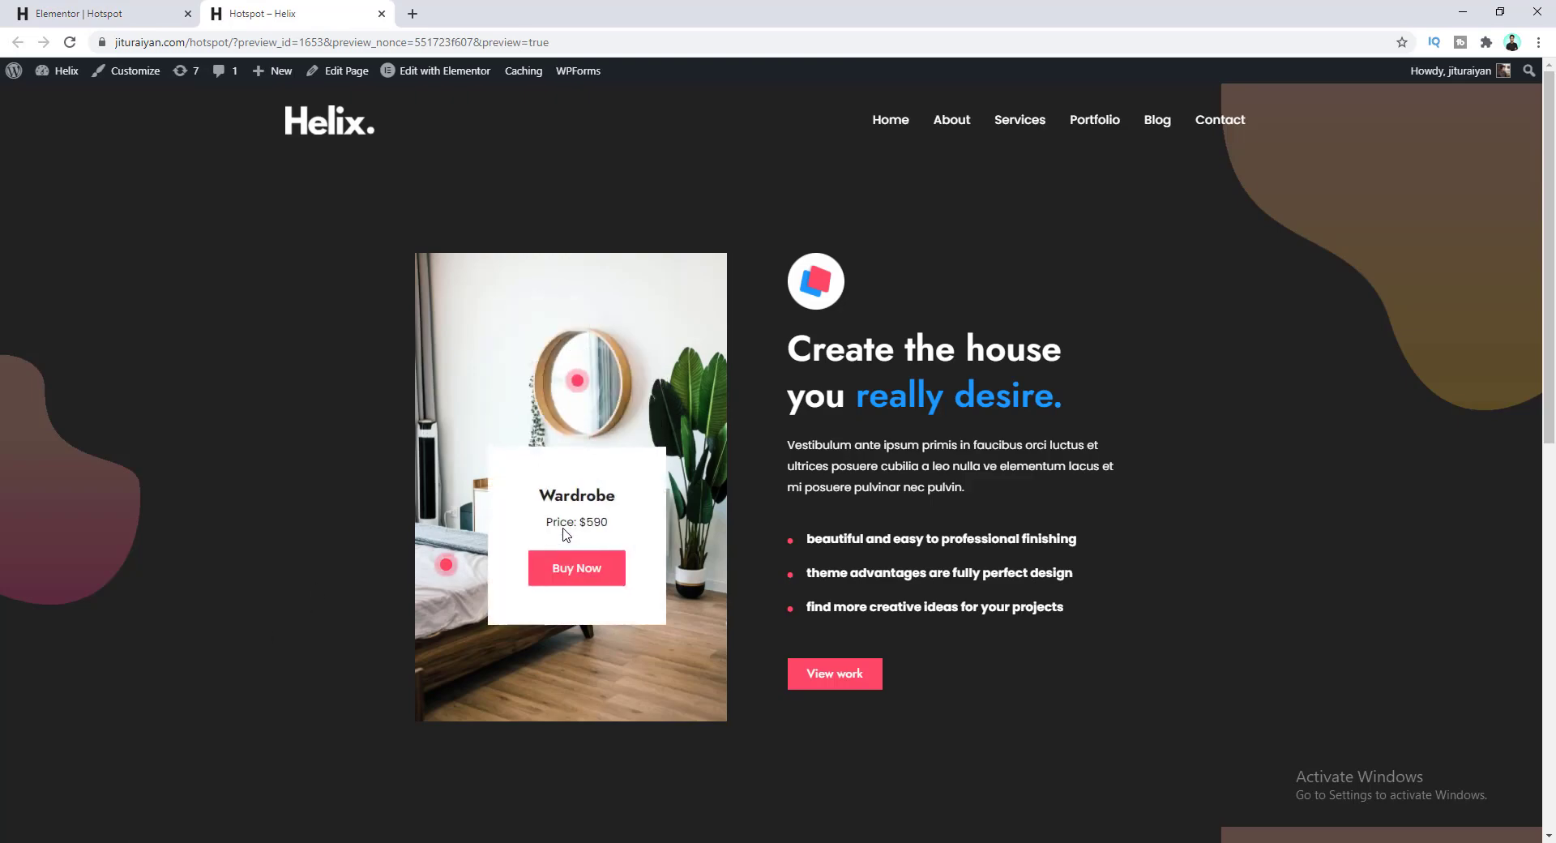
pyautogui.moveTo(465, 562)
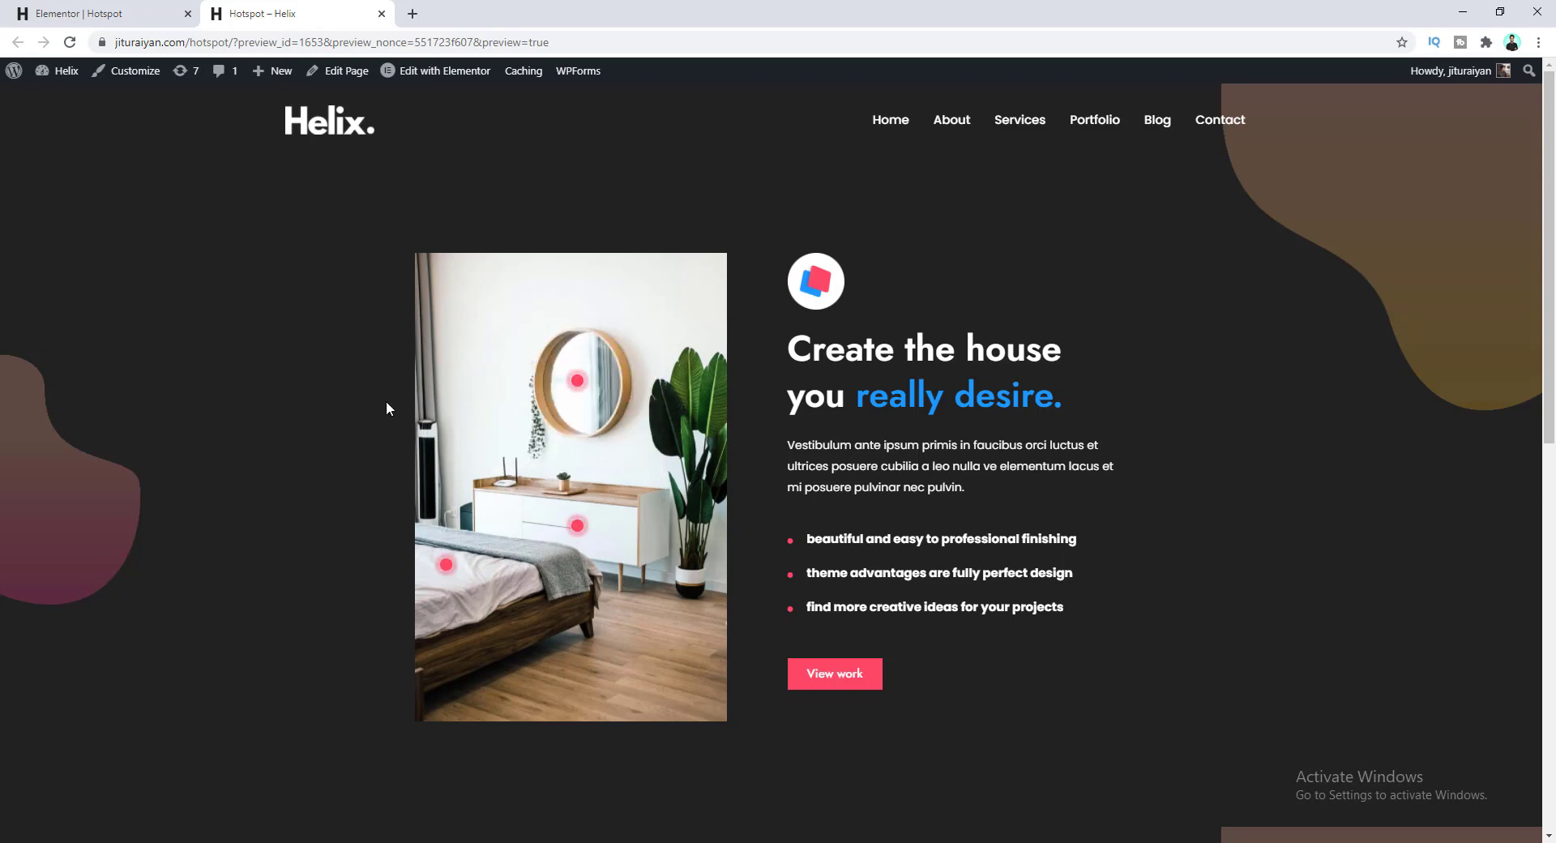
pyautogui.click(106, 8)
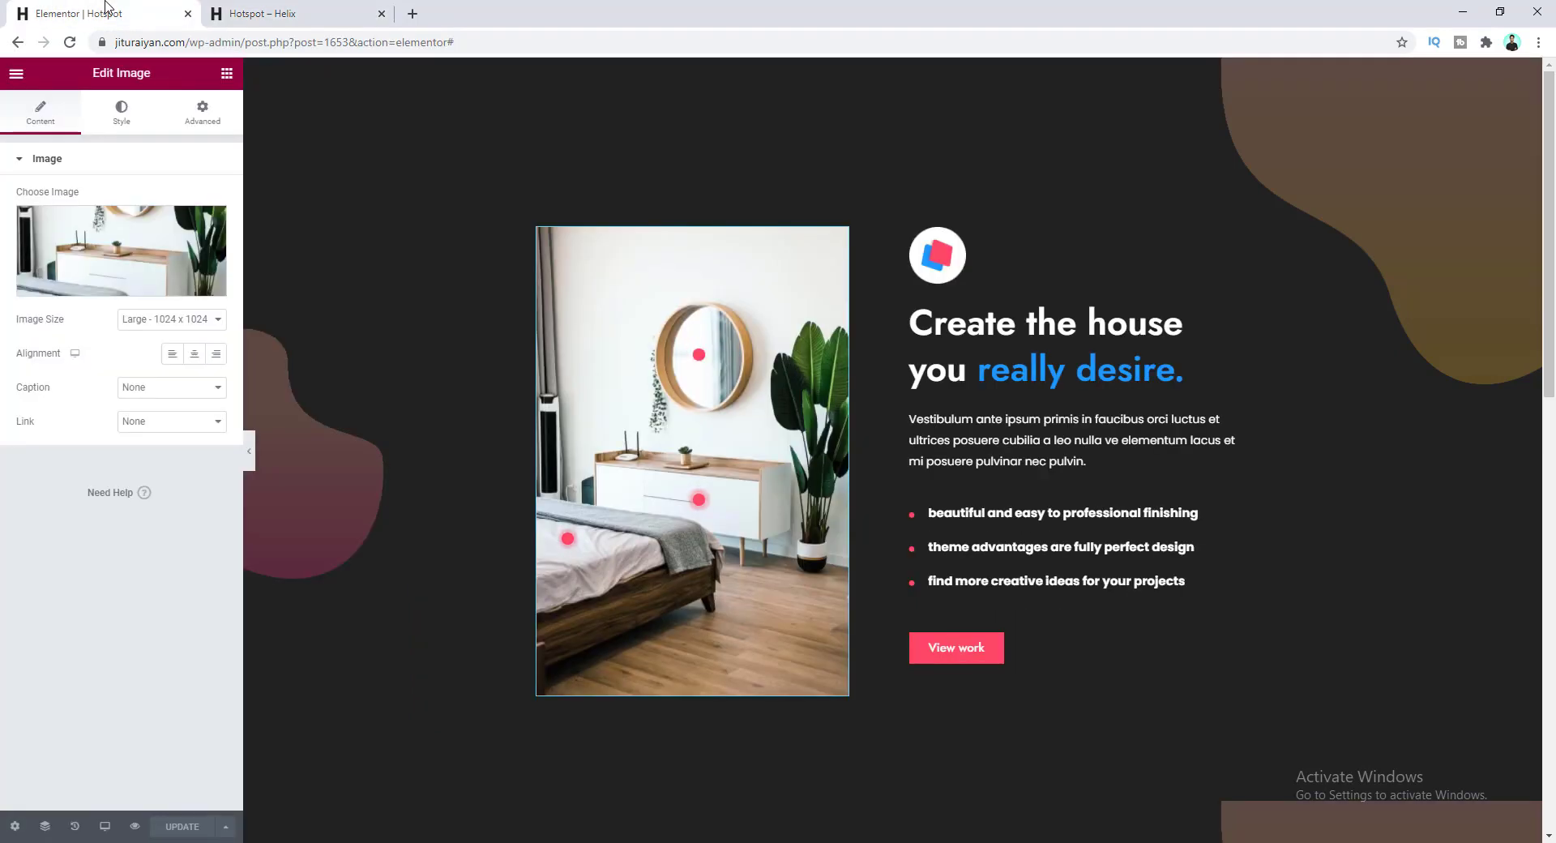
# - Switch the editor preview to Tablet, briefly back to Desktop, then Tablet again
pyautogui.click(107, 828)
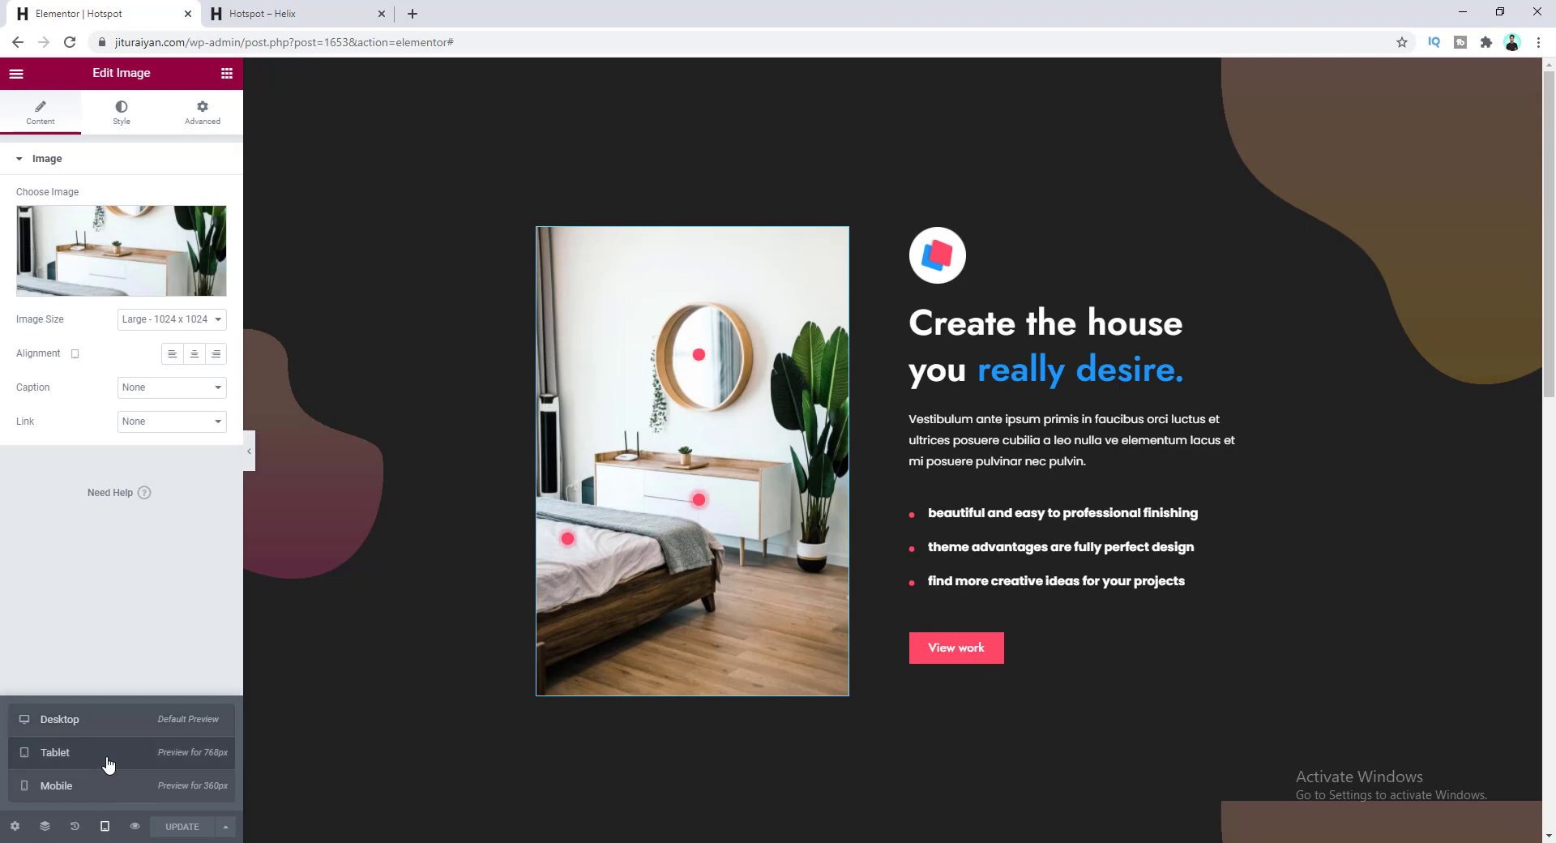
pyautogui.click(108, 762)
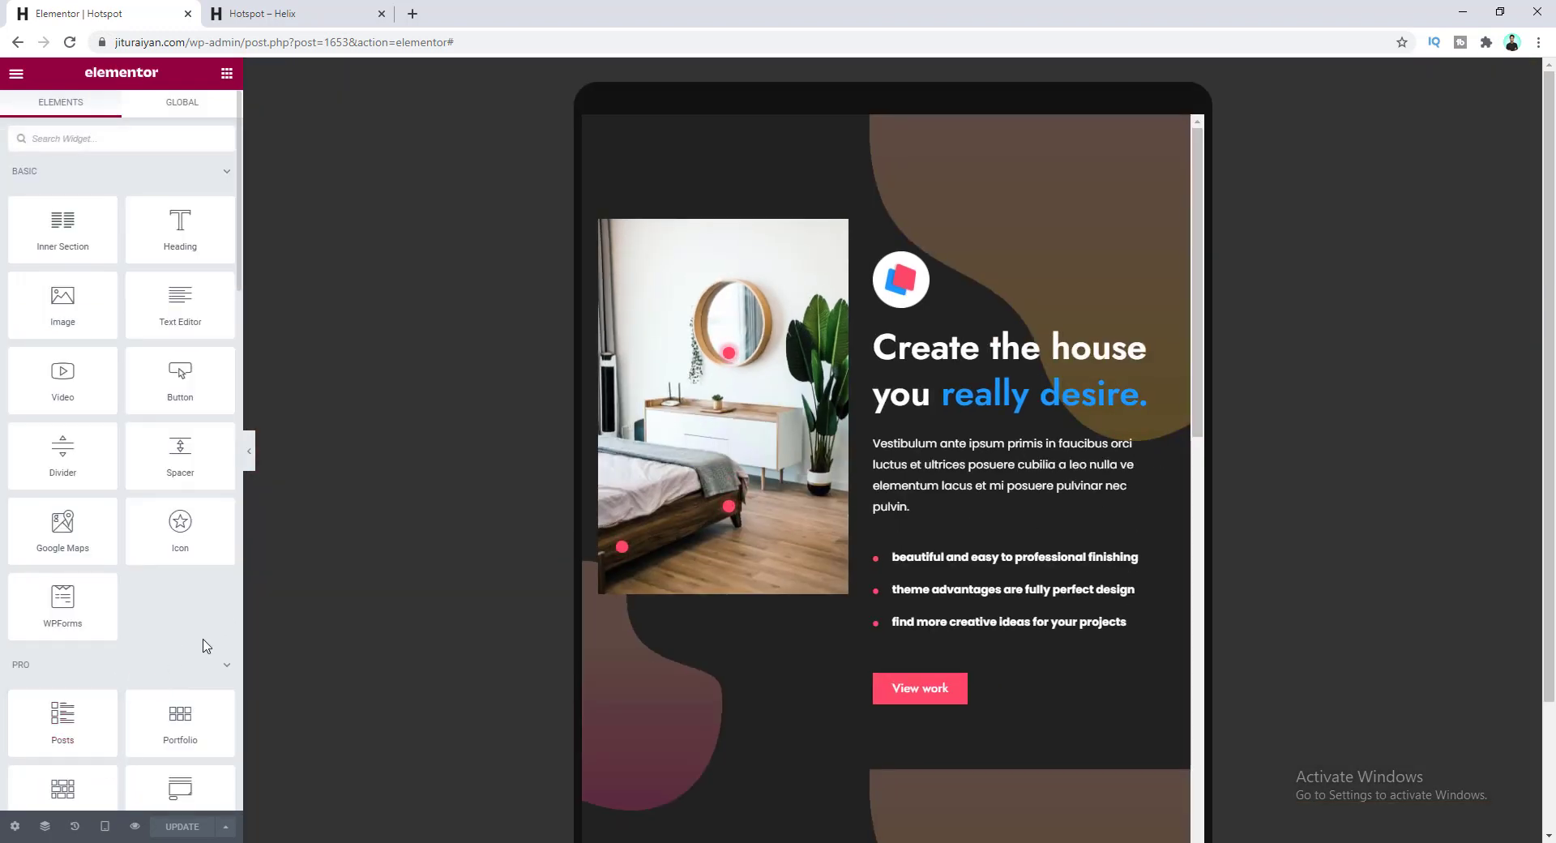
pyautogui.moveTo(625, 470)
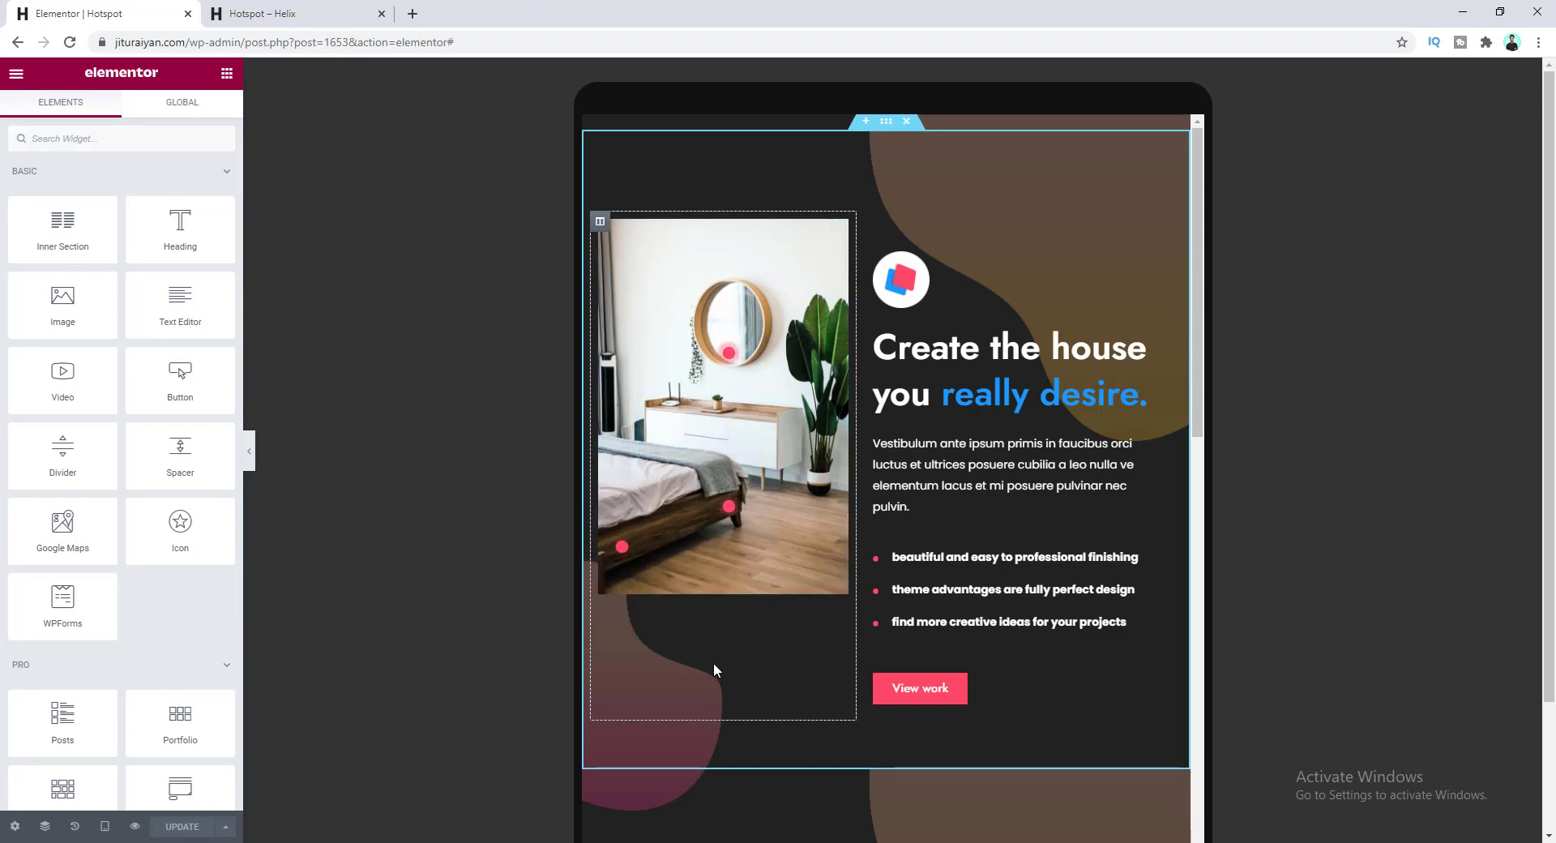
pyautogui.moveTo(727, 499)
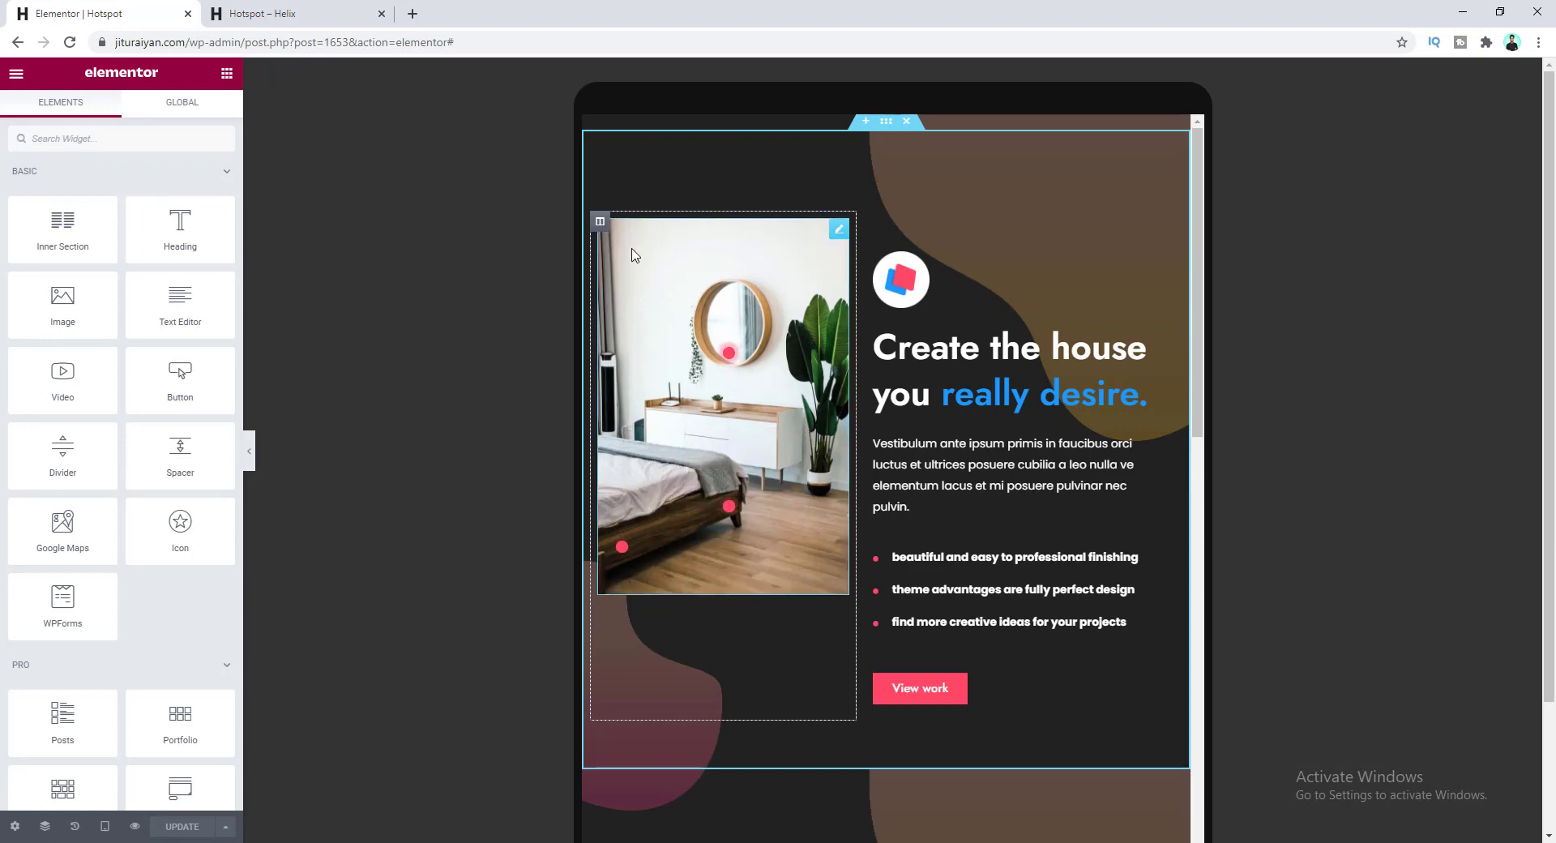
pyautogui.click(104, 826)
pyautogui.click(116, 728)
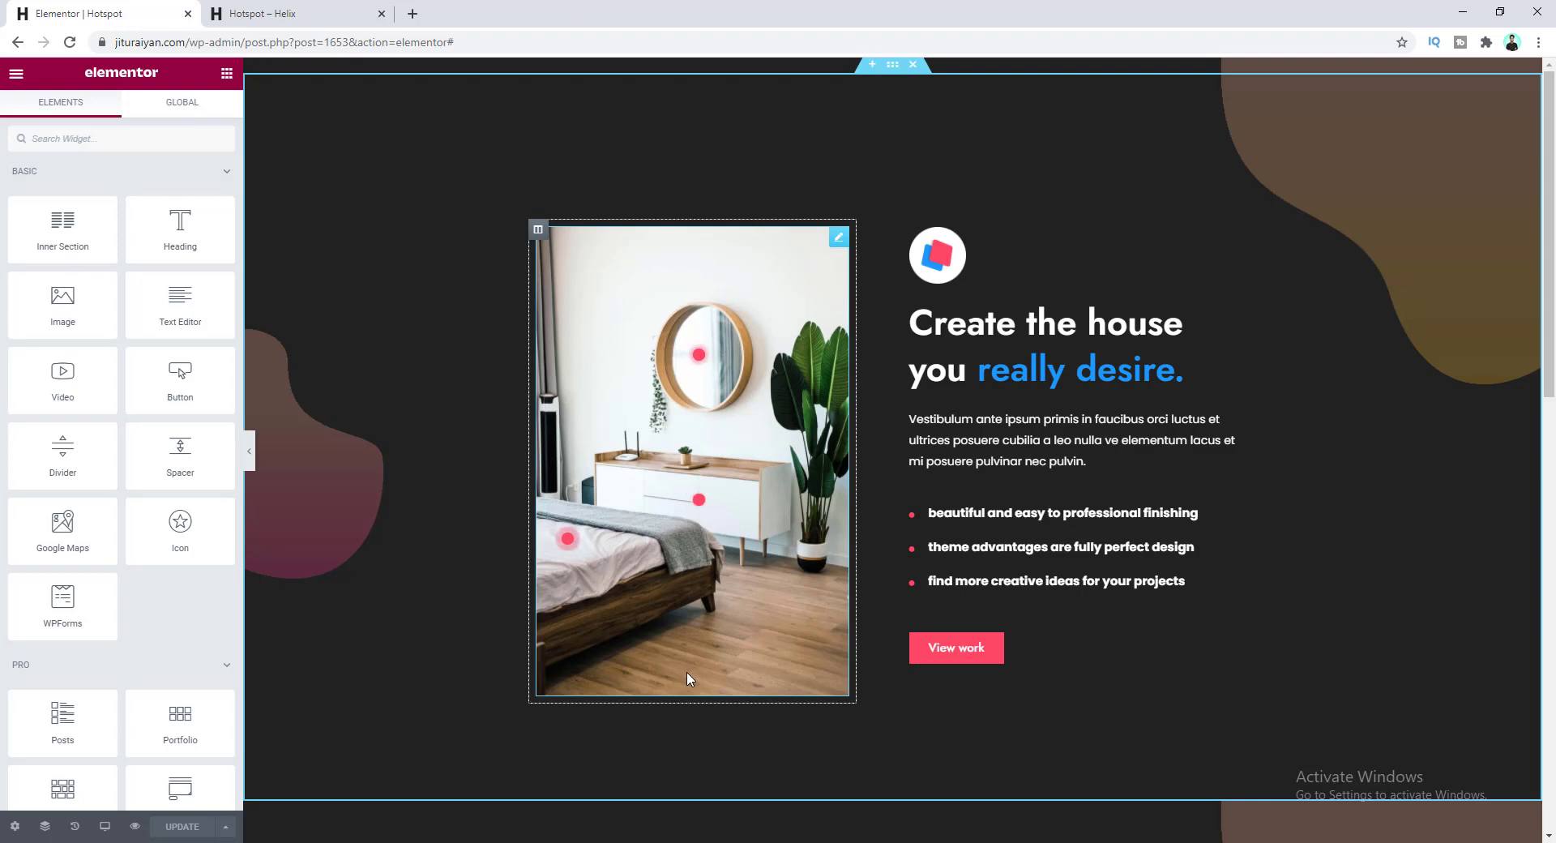
pyautogui.click(105, 825)
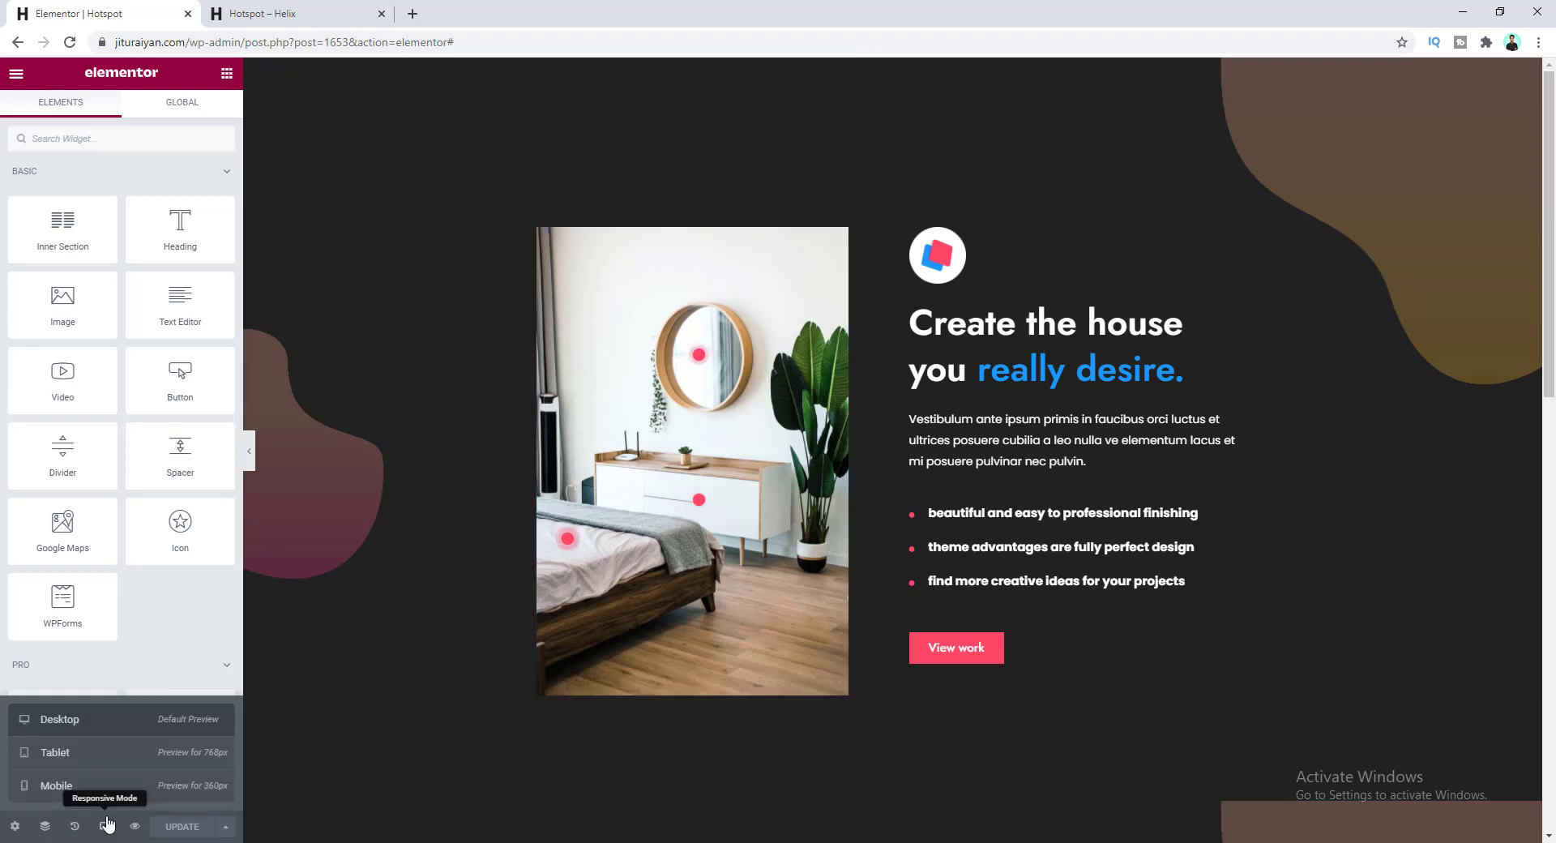
pyautogui.click(113, 753)
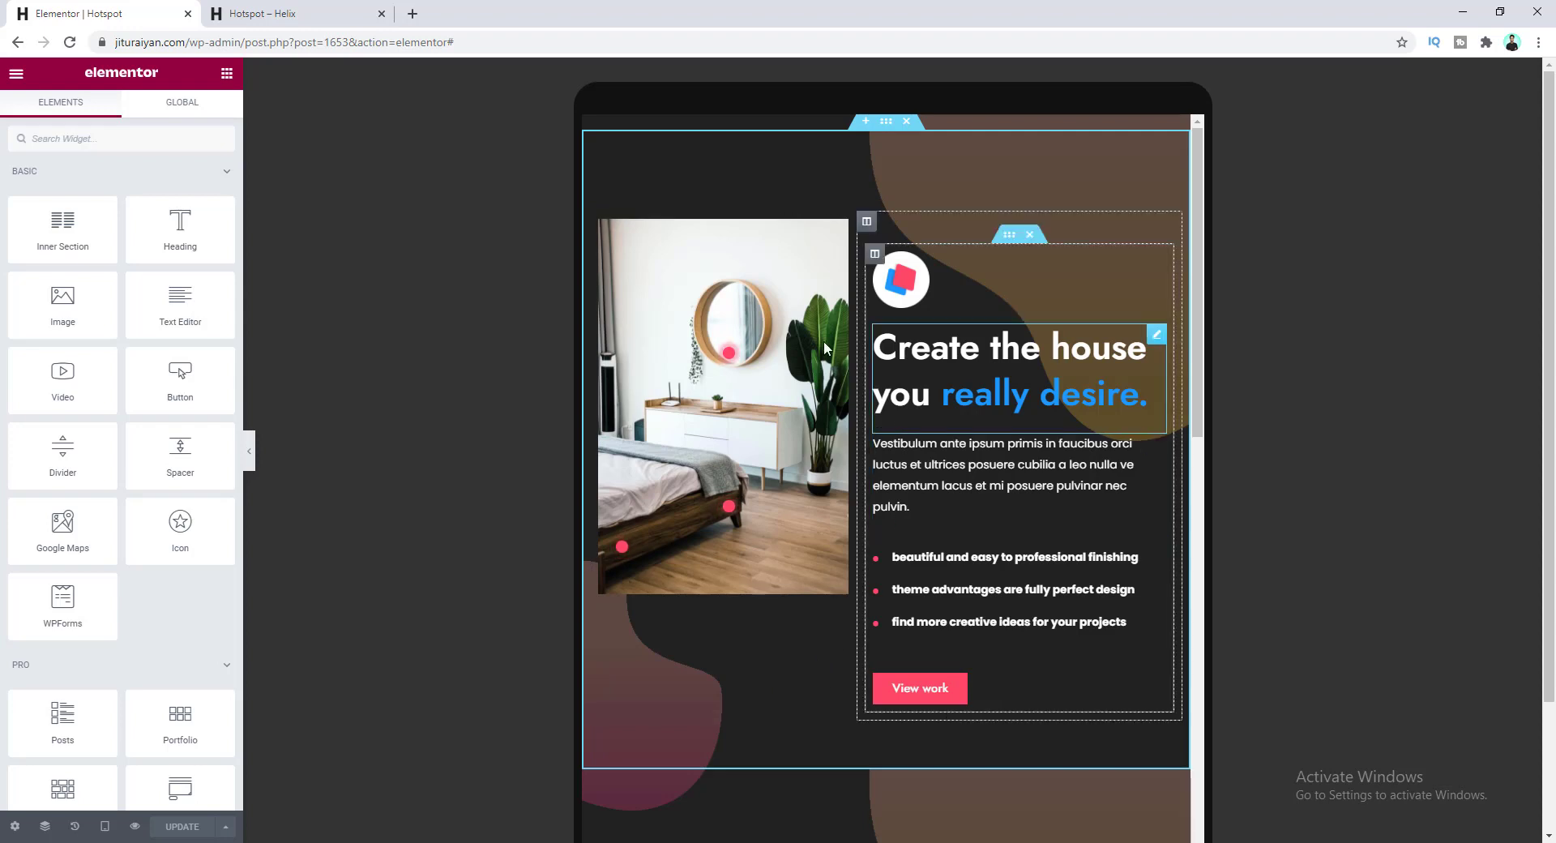
# - Set the image and text columns to 100% width in the tablet layout
pyautogui.click(600, 221)
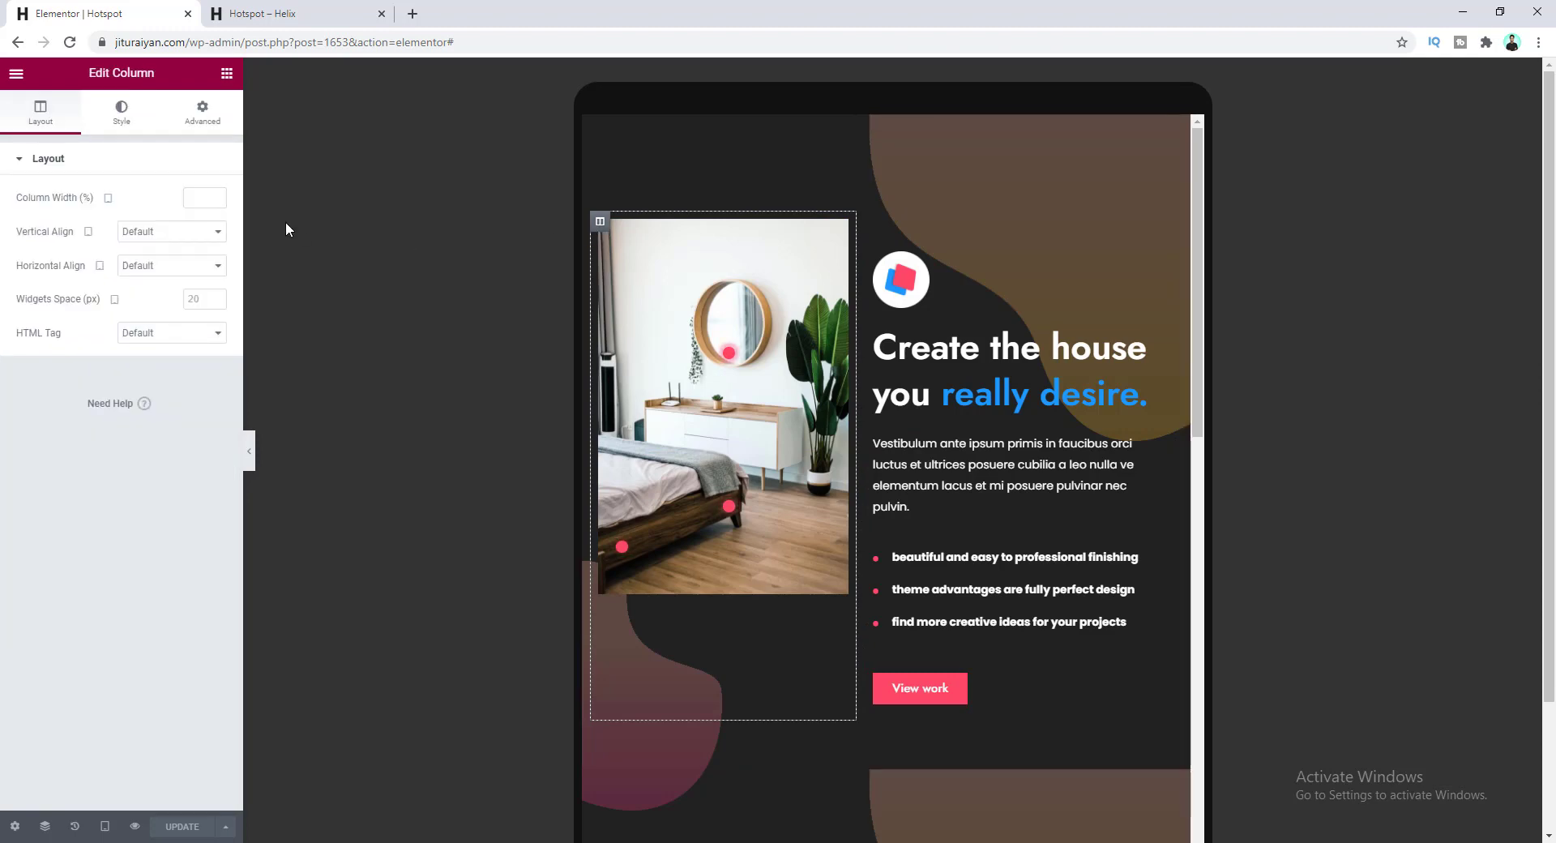
pyautogui.click(196, 197)
pyautogui.write('100')
pyautogui.scroll(-4, 703, 511)
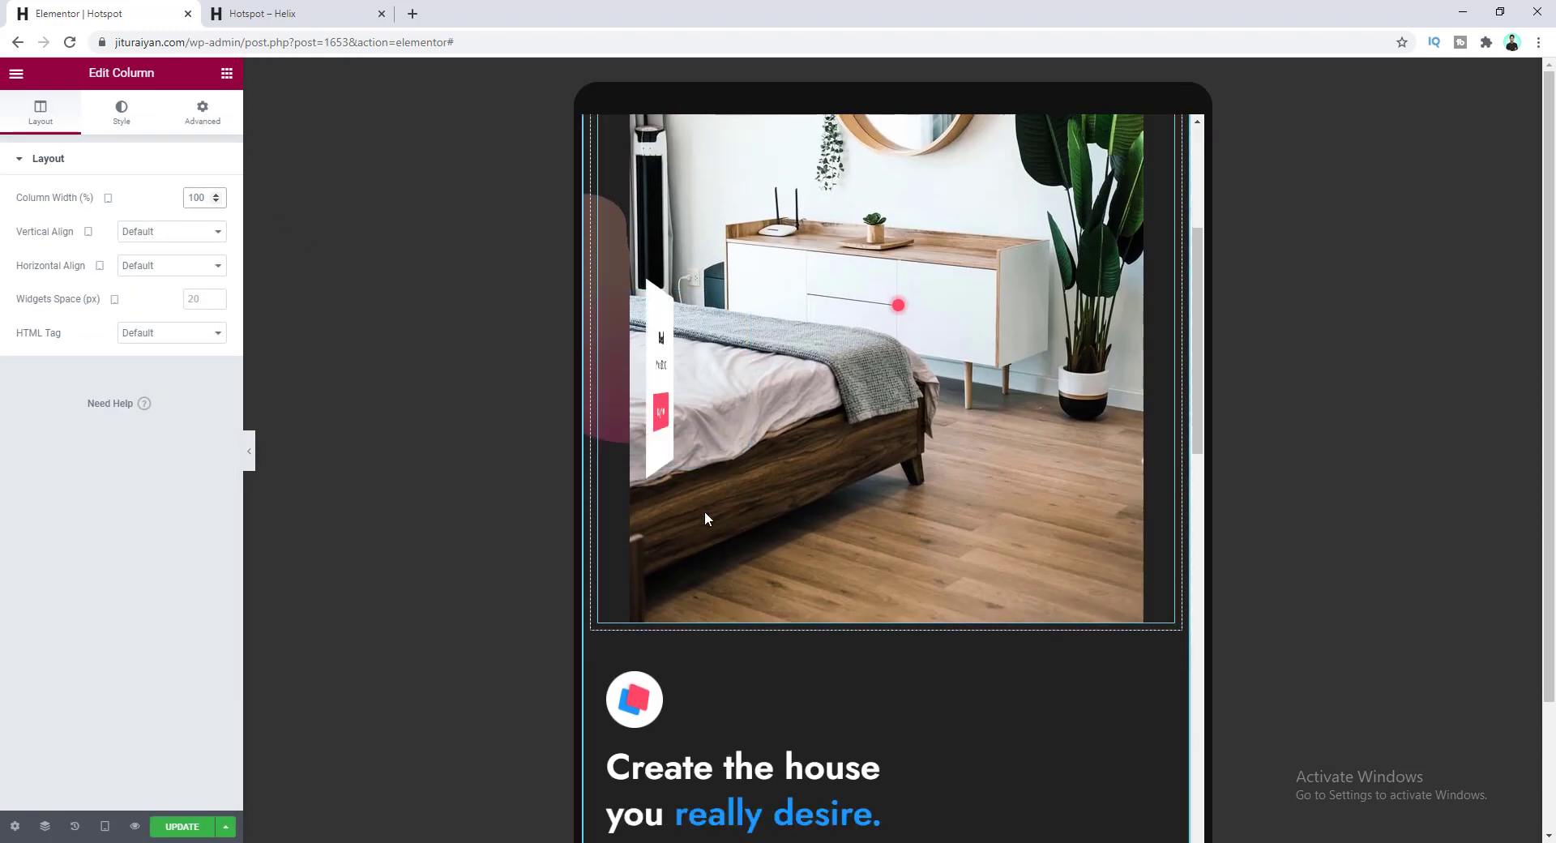
pyautogui.scroll(-2, 703, 510)
pyautogui.click(601, 522)
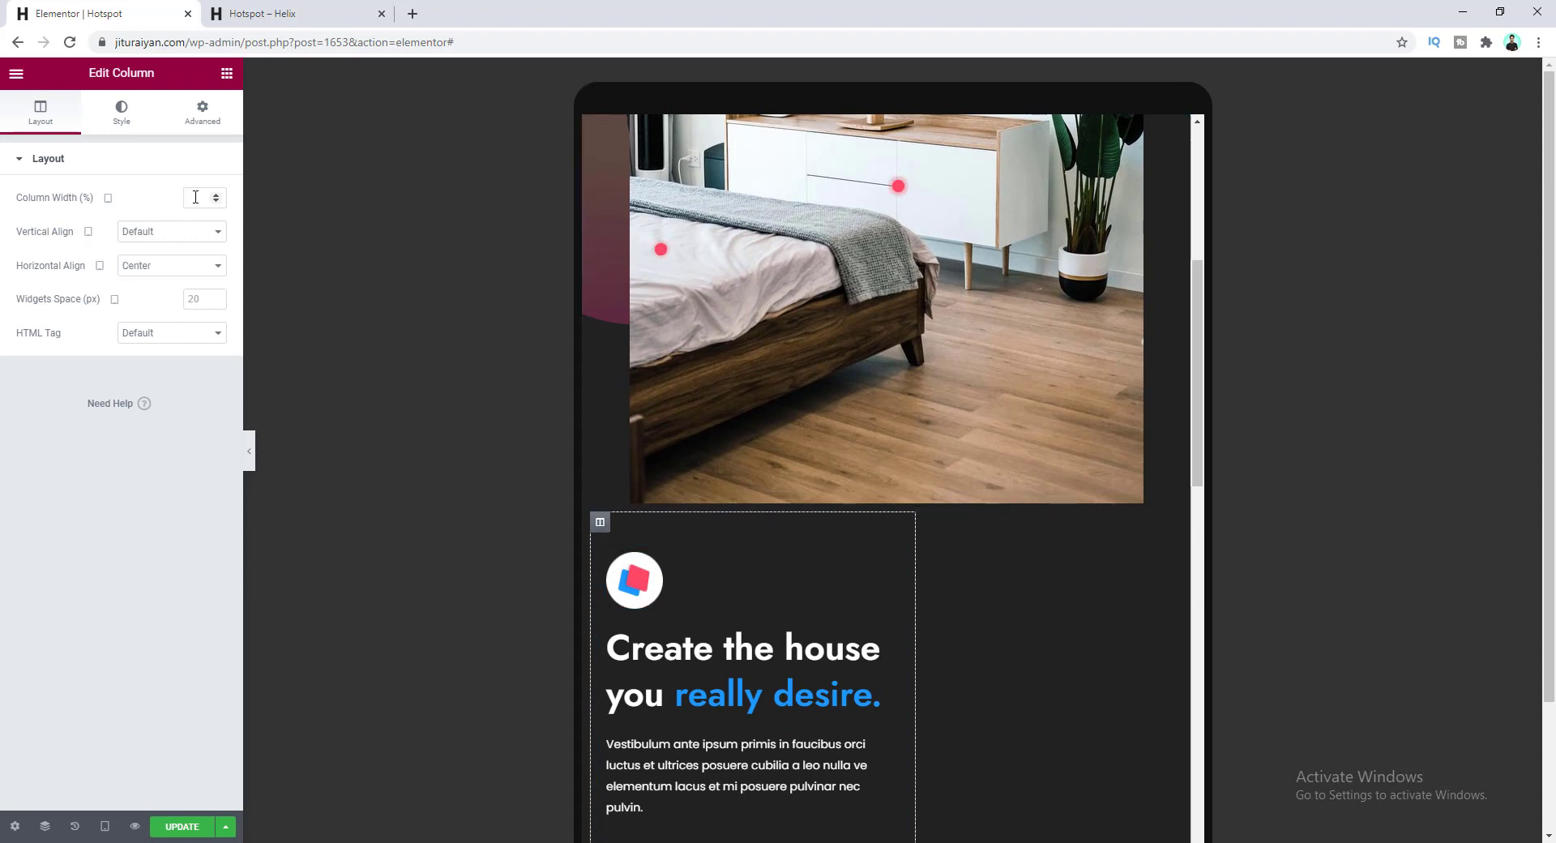
pyautogui.write('1')
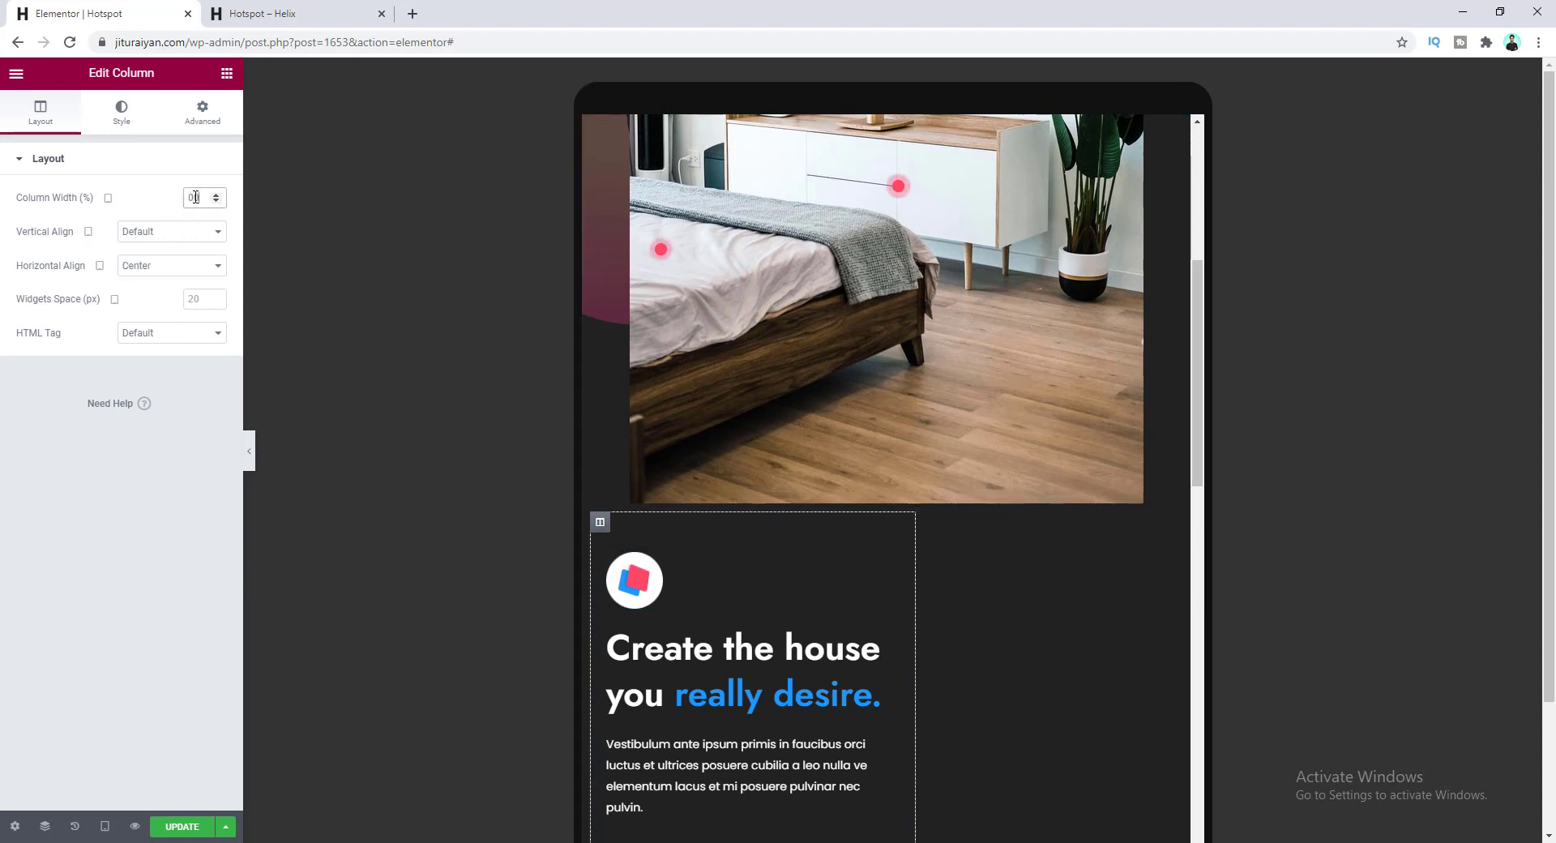
pyautogui.write('00')
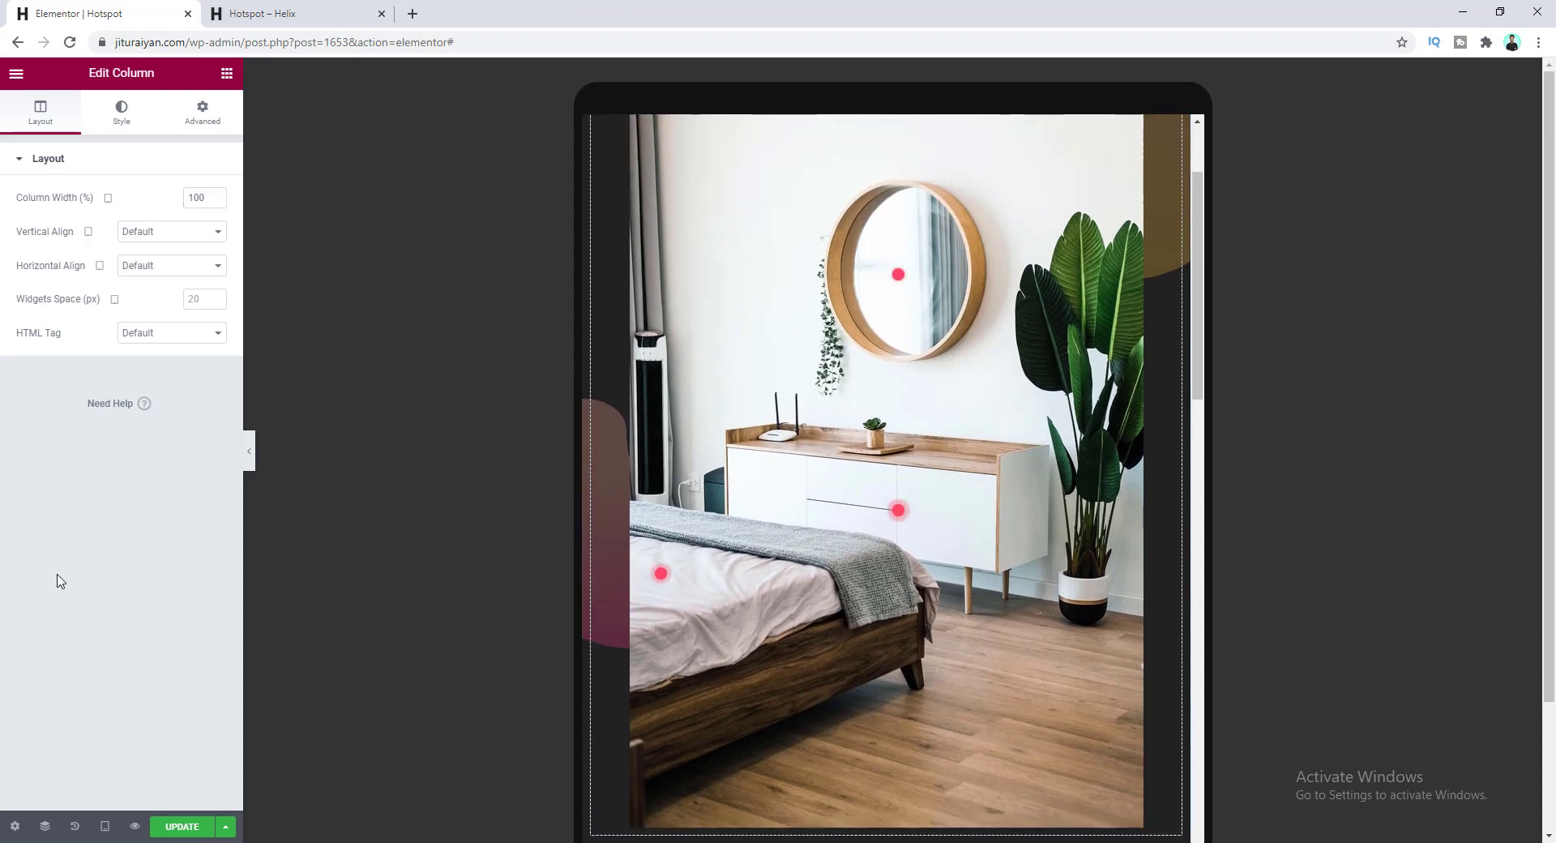
pyautogui.click(625, 698)
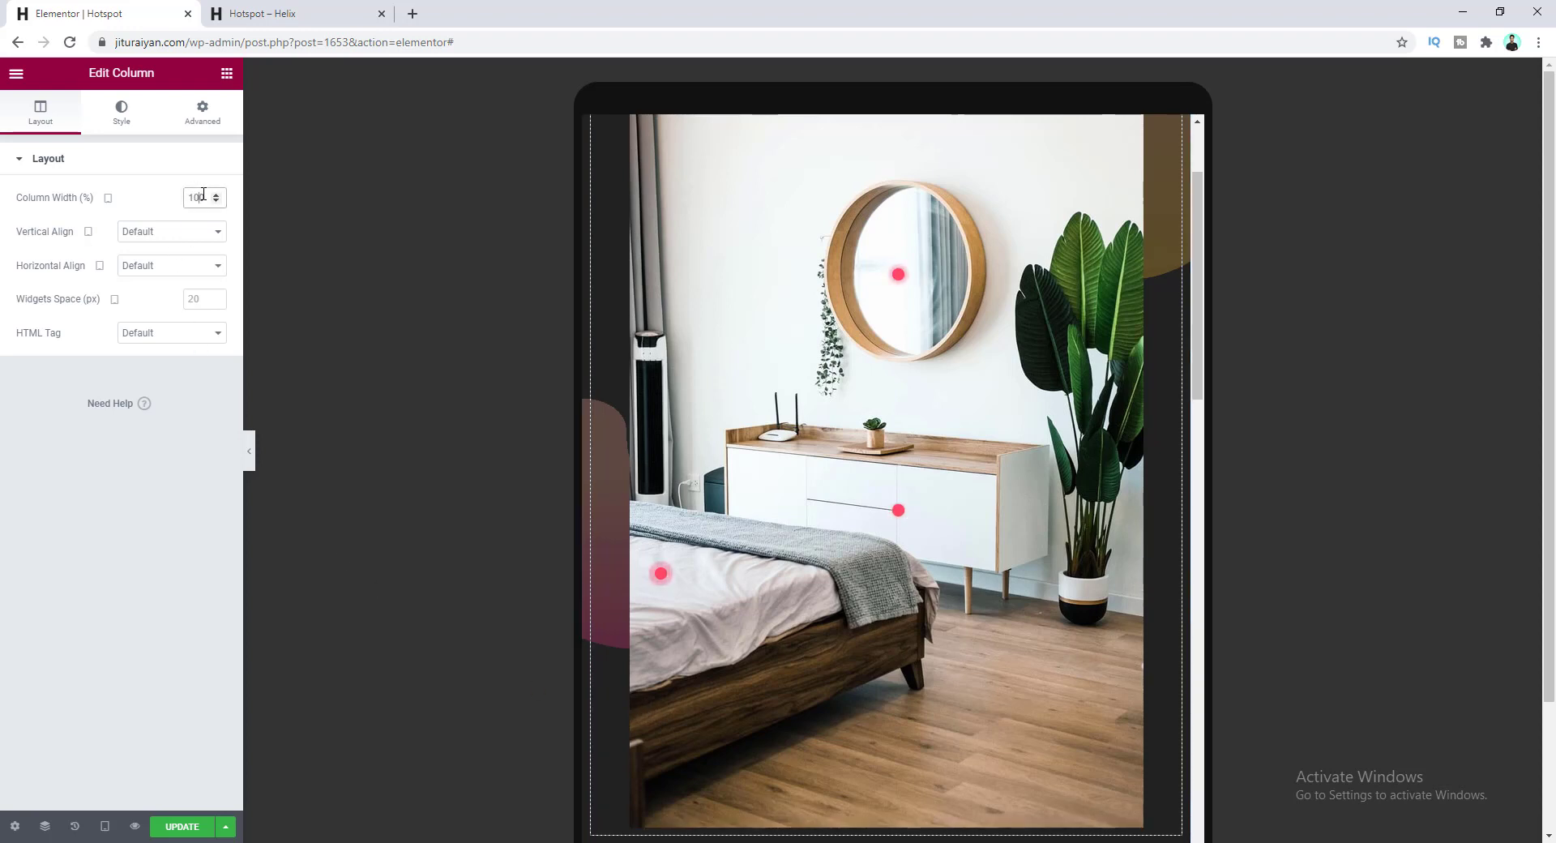
# - Lower the image column's width from 100% to 60% on tablet
pyautogui.scroll(-8, 203, 197)
pyautogui.scroll(-3, 203, 197)
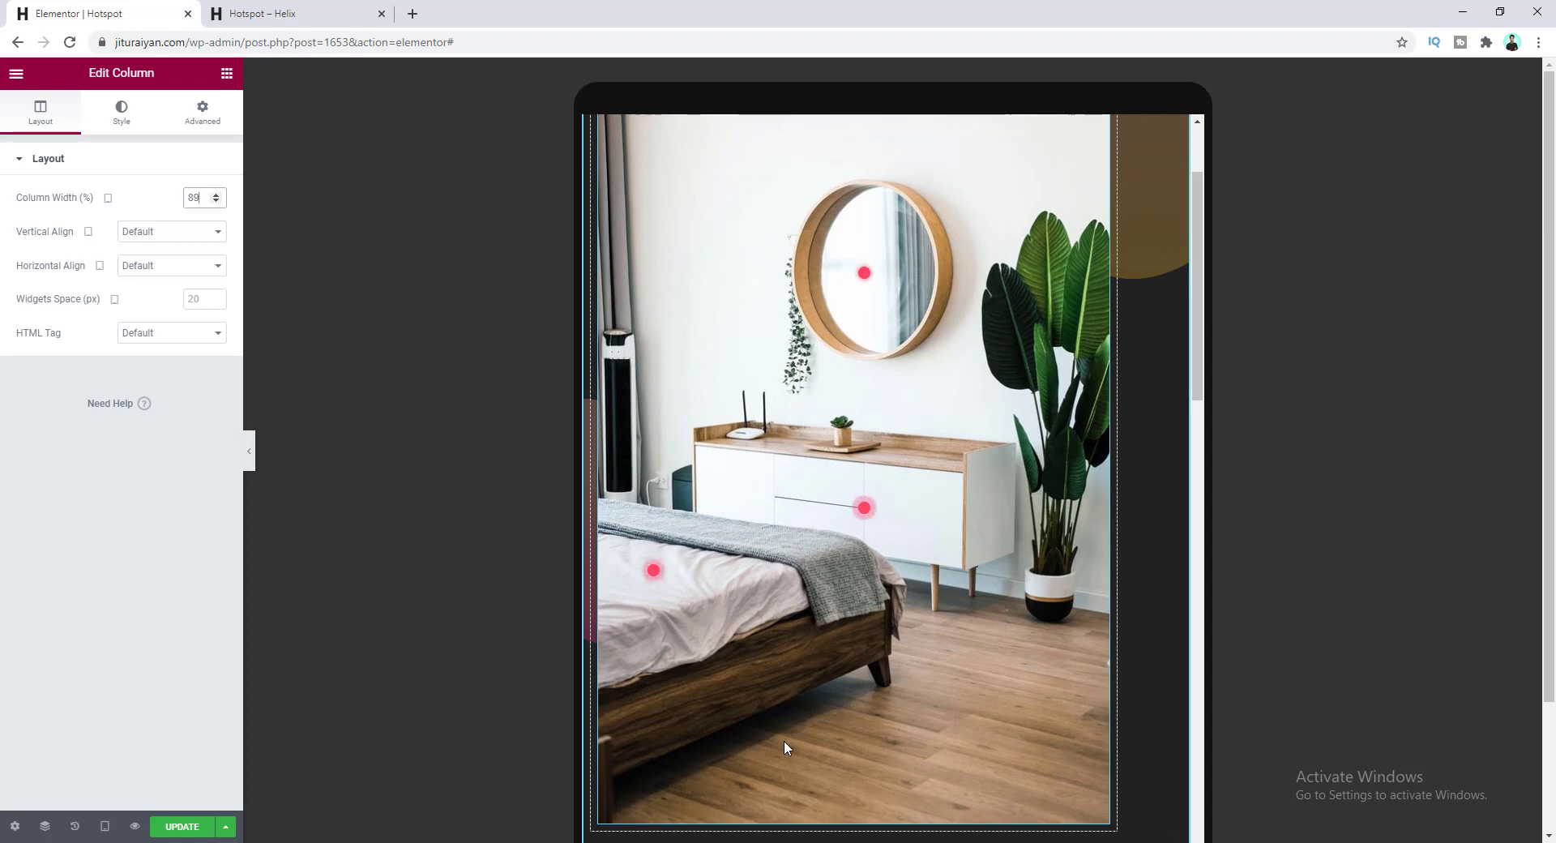
pyautogui.press('Down')
pyautogui.press('Down')
pyautogui.press('Down')
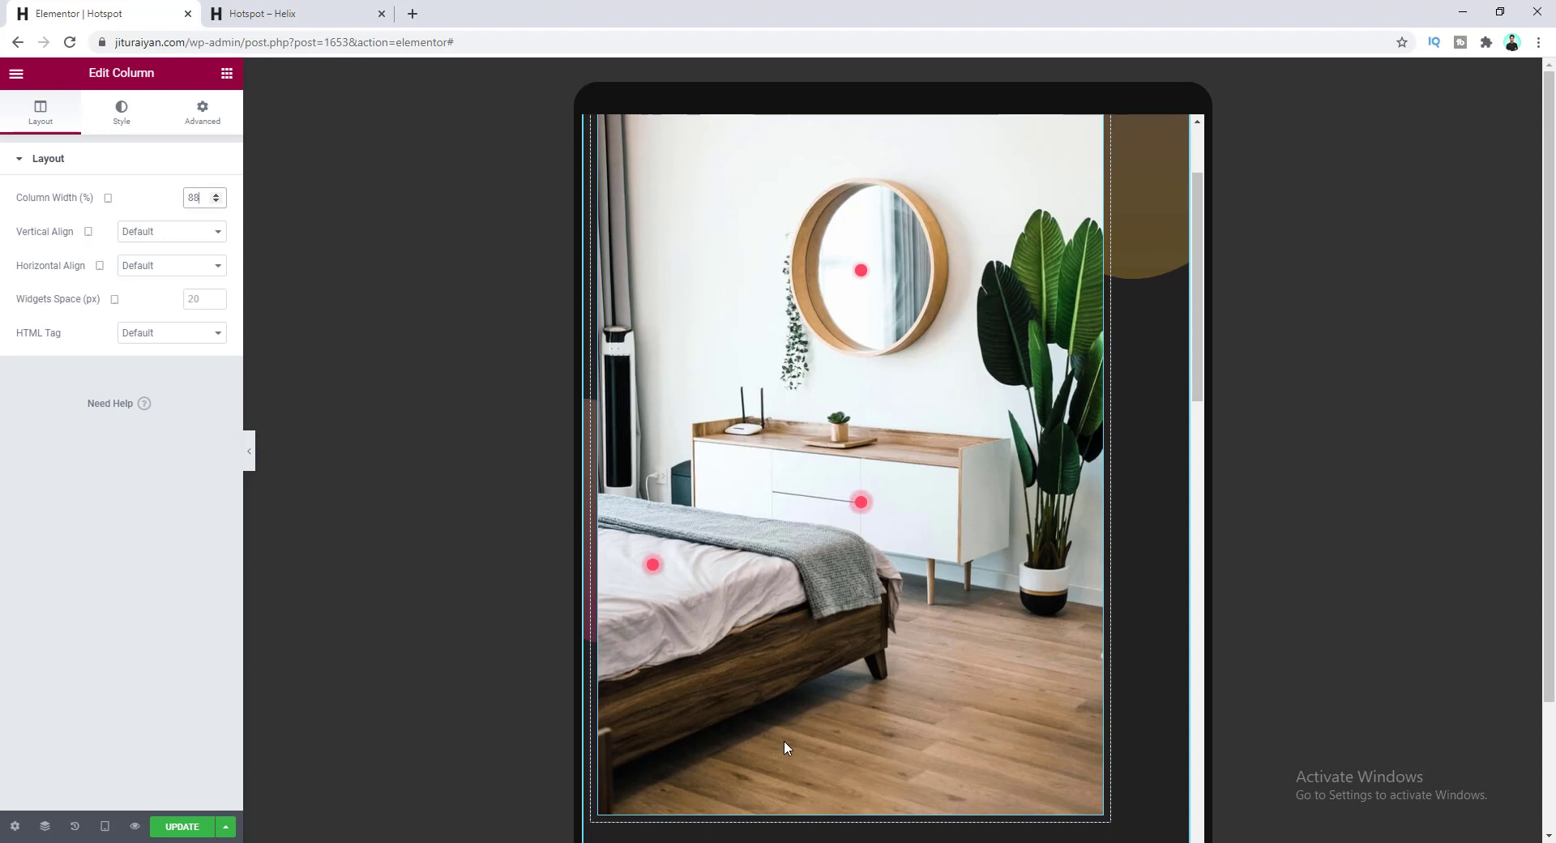
pyautogui.press('Down')
pyautogui.press('Down')
pyautogui.press('Down')
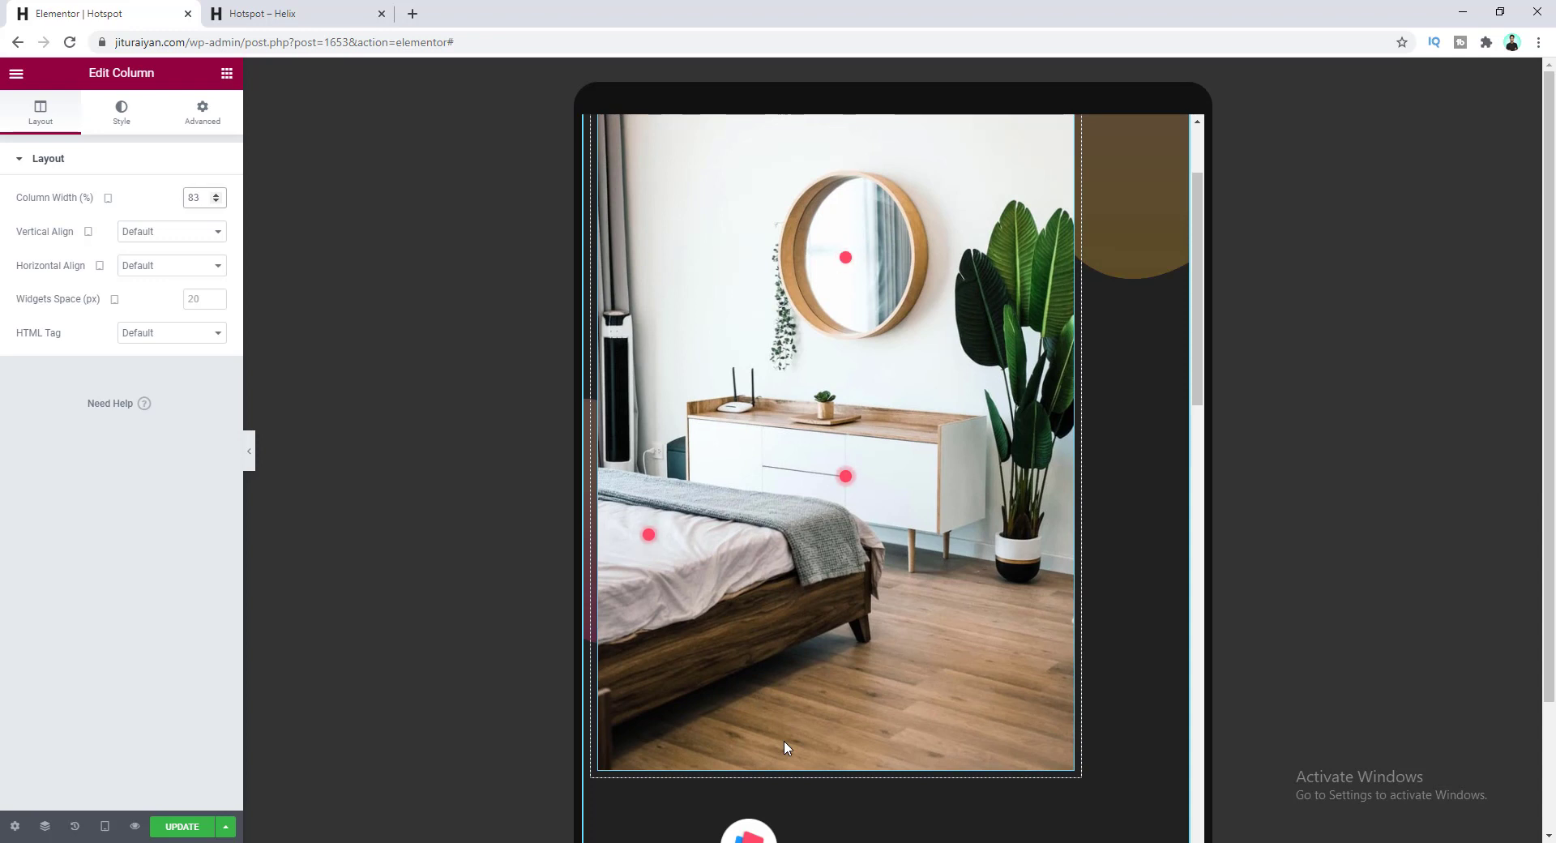
pyautogui.press('Down')
pyautogui.press('Down')
pyautogui.press('Down')
pyautogui.press('Down')
pyautogui.press('Down')
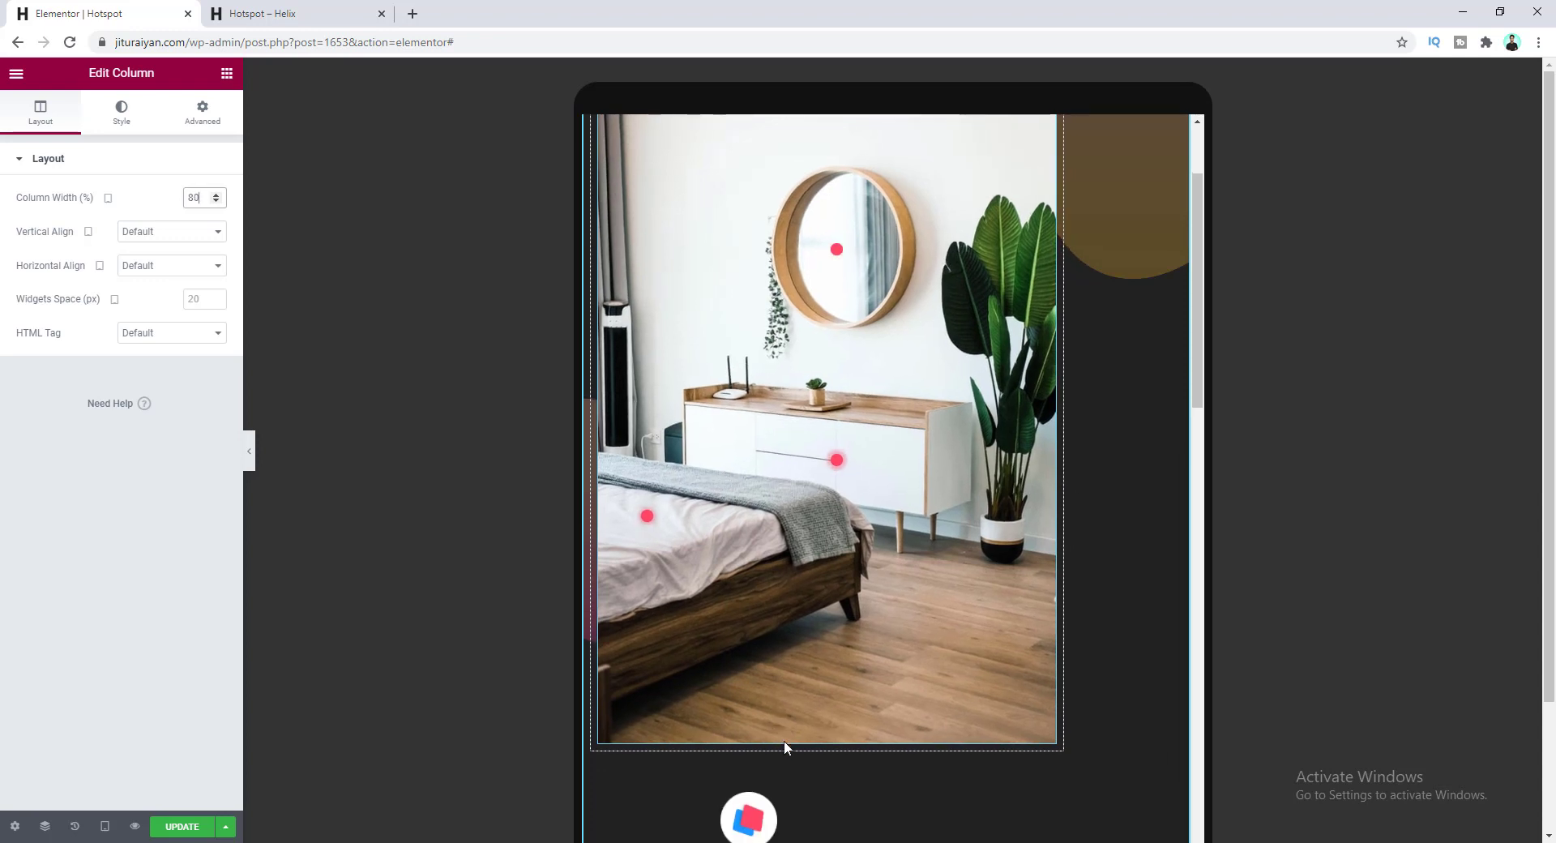
pyautogui.press('Down')
pyautogui.press('Down')
pyautogui.press('Down')
pyautogui.press('Down')
pyautogui.press('Down')
pyautogui.press('Down')
pyautogui.press('Down')
pyautogui.press('Down')
pyautogui.press('Down')
pyautogui.press('Down')
pyautogui.press('Down')
pyautogui.press('Down')
pyautogui.press('Down')
pyautogui.press('Down')
pyautogui.press('Down')
pyautogui.press('Down')
pyautogui.press('Down')
pyautogui.press('Down')
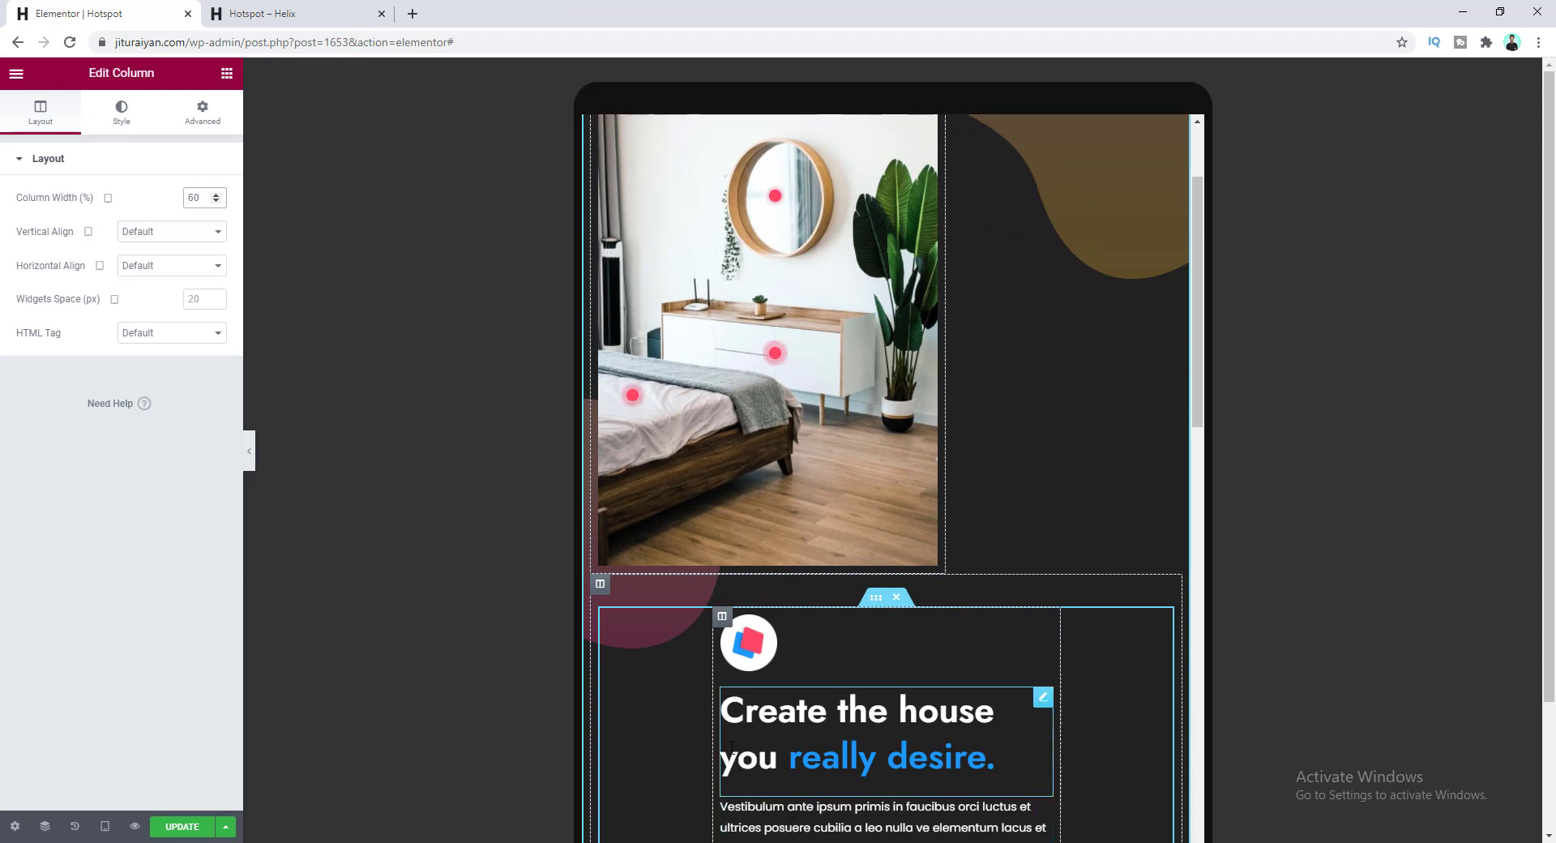
pyautogui.scroll(2, 761, 718)
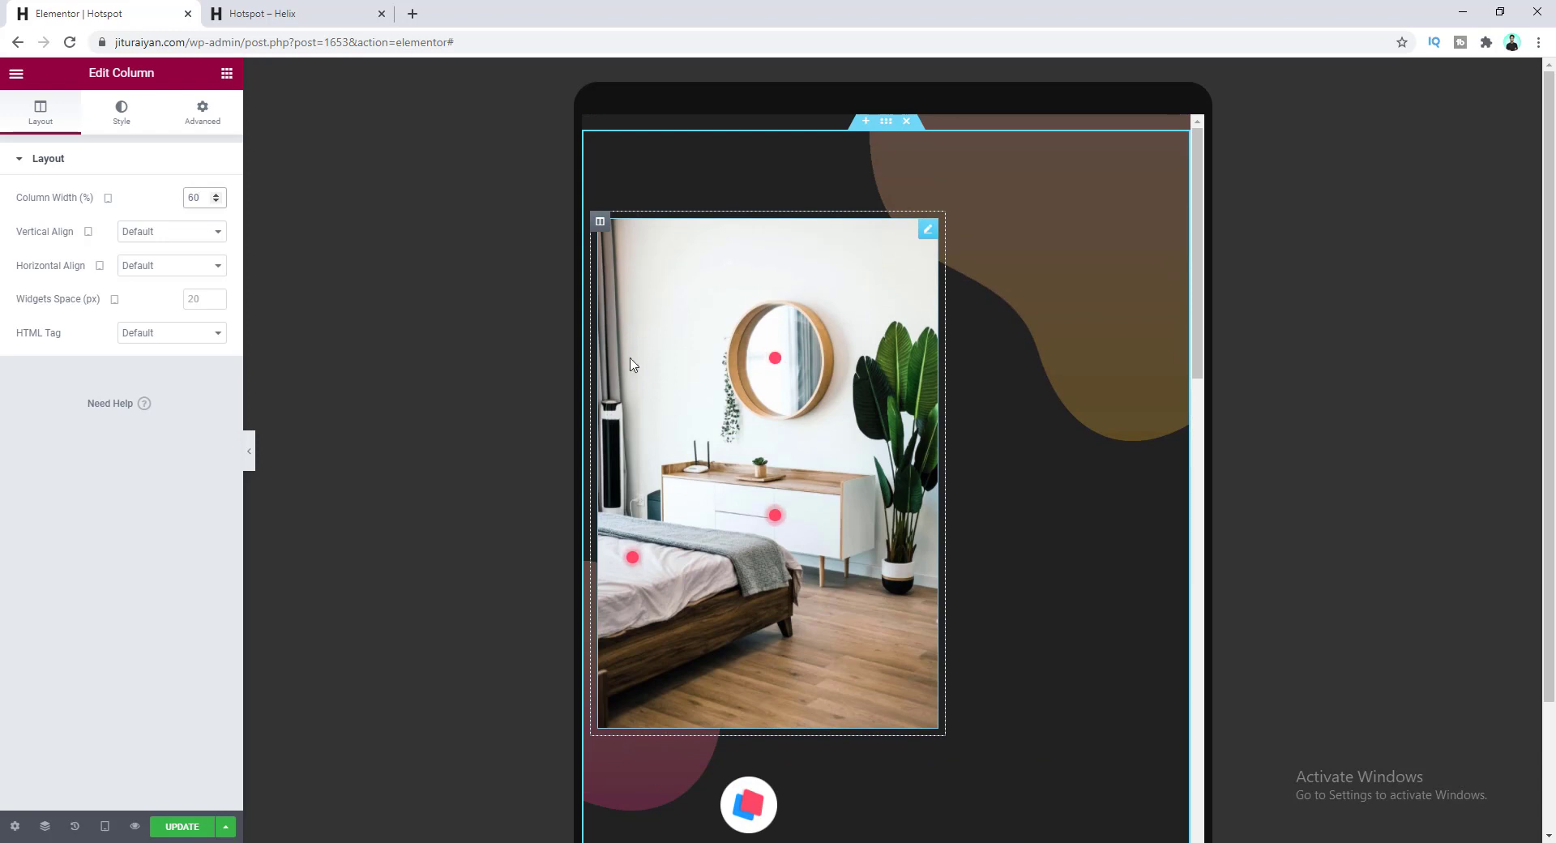
# - Add selector{ margin: auto; } to the image column's Custom CSS
pyautogui.click(203, 116)
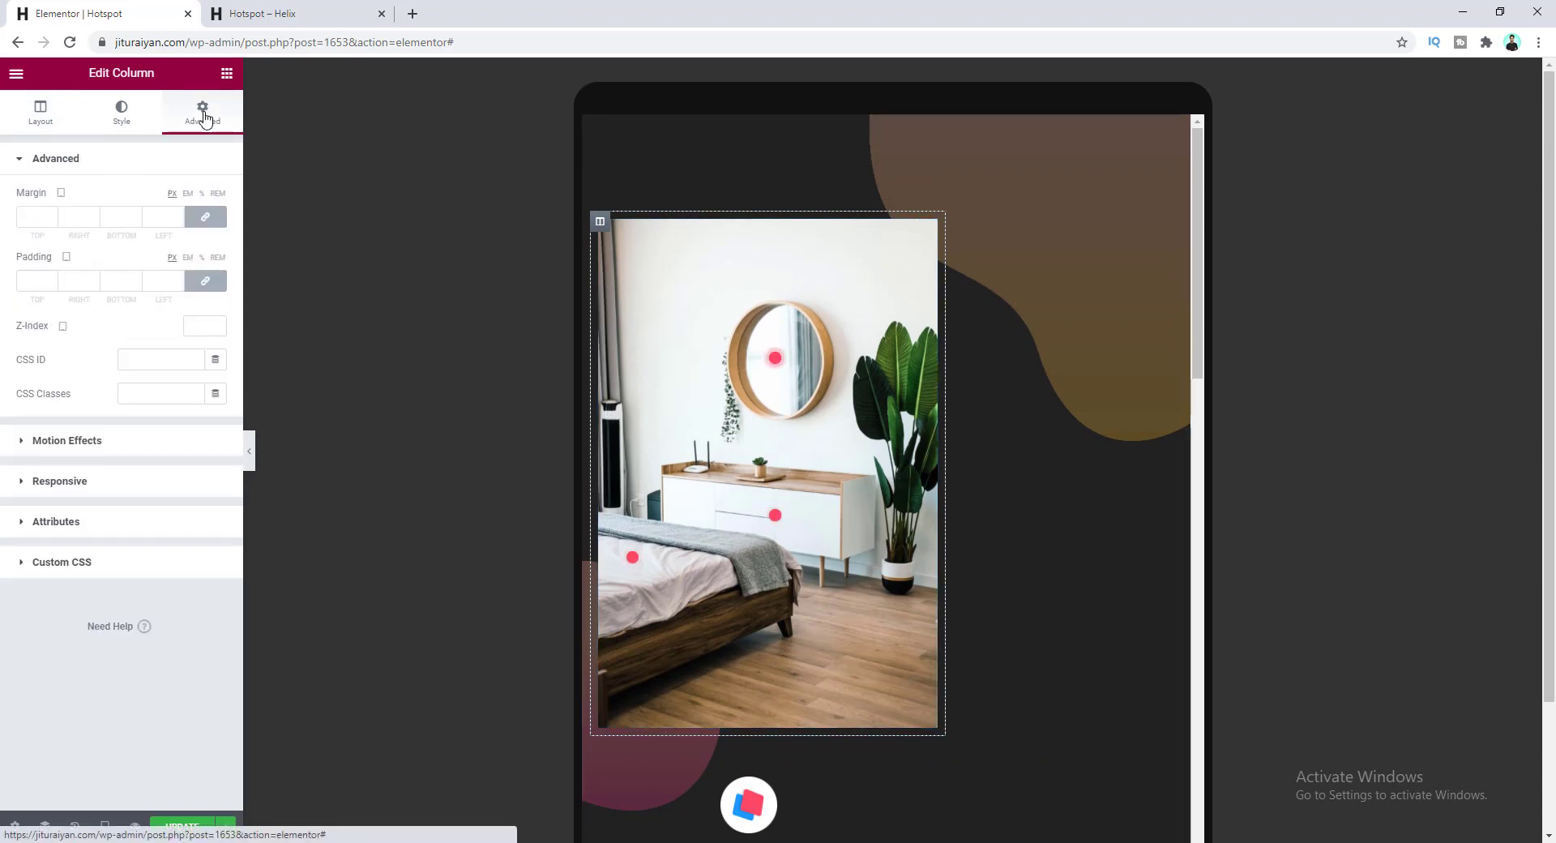
pyautogui.click(135, 570)
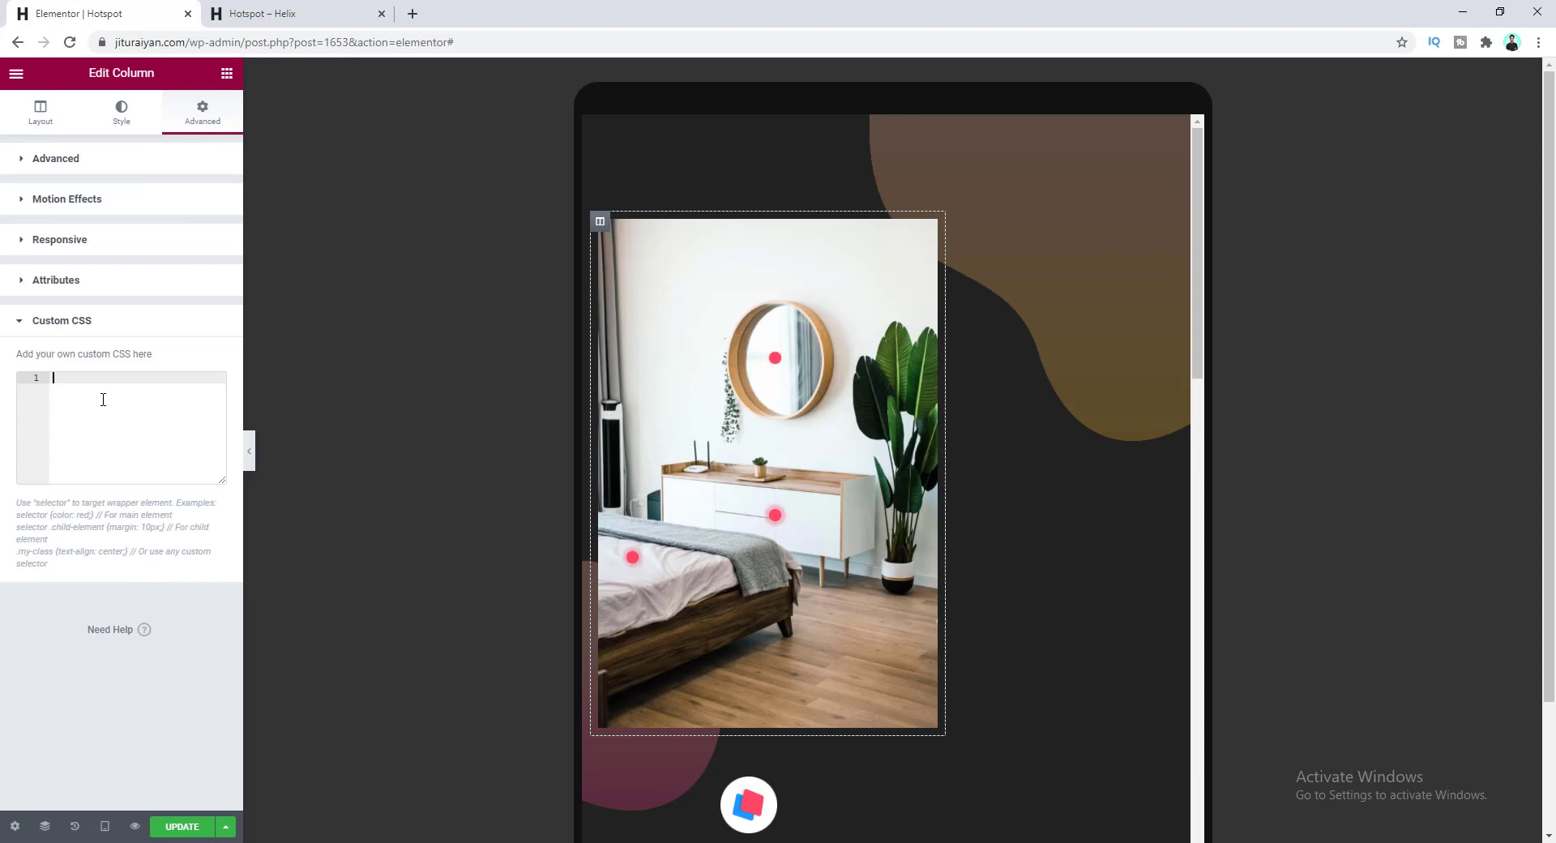
pyautogui.write('selector{')
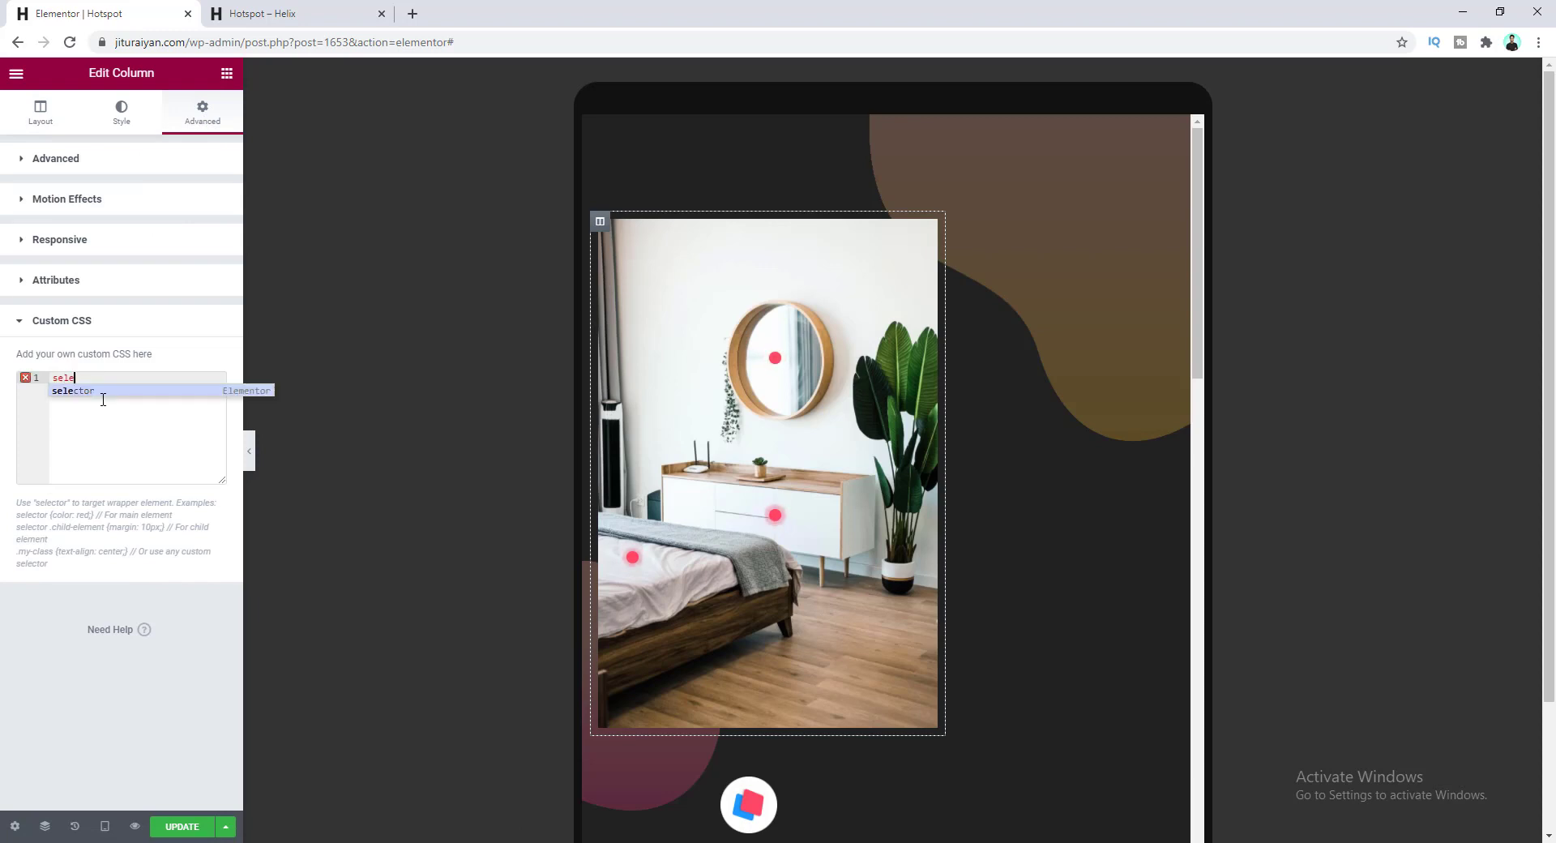
pyautogui.press('Return')
pyautogui.write('margin: auto;')
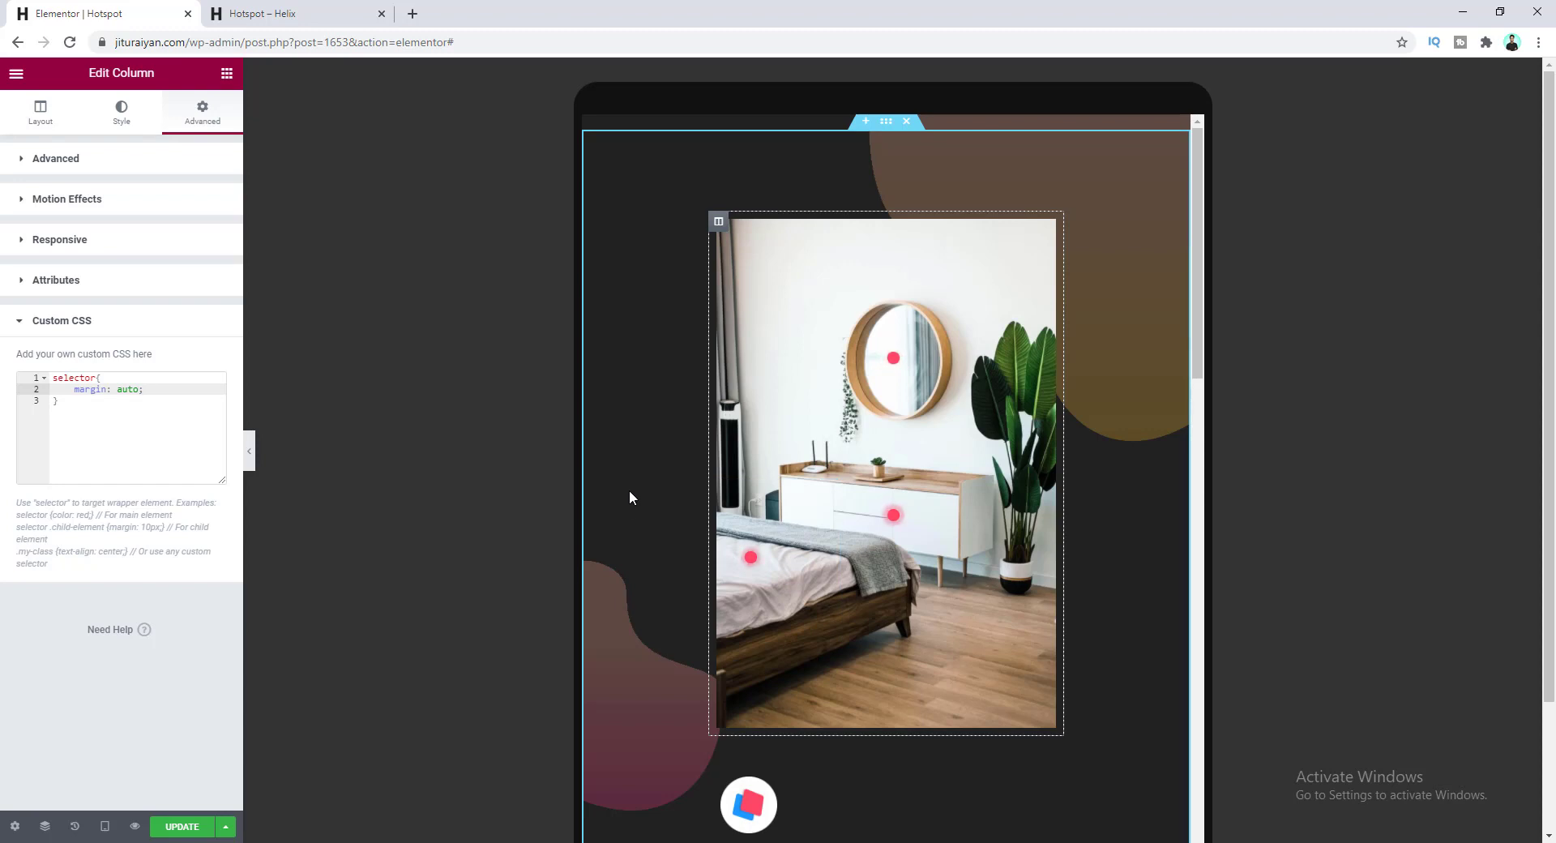
# - Switch the editor preview to the Mobile layout
pyautogui.click(105, 825)
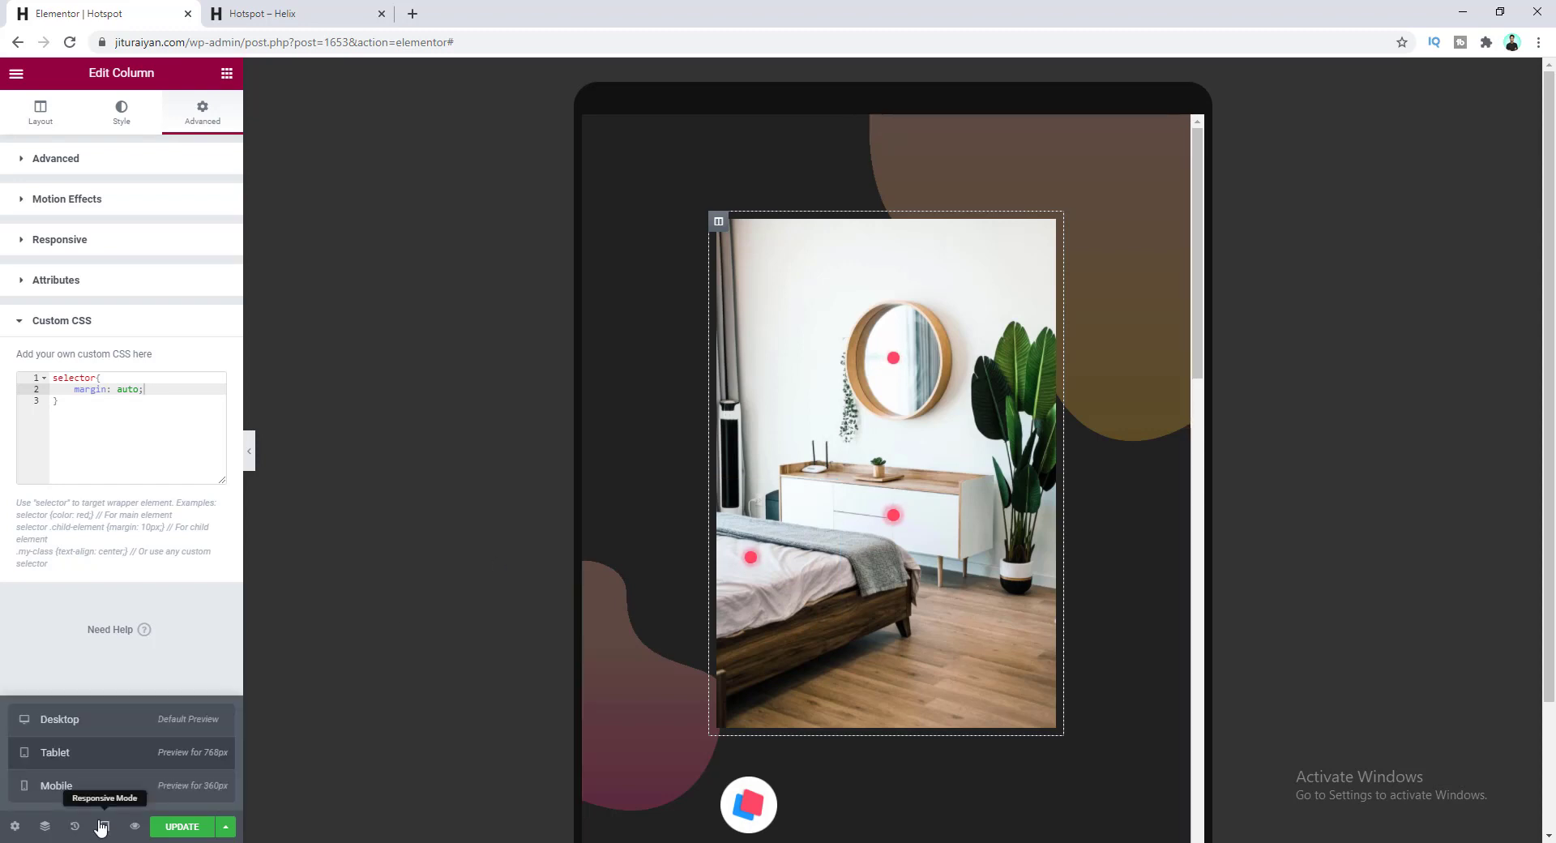
pyautogui.click(100, 790)
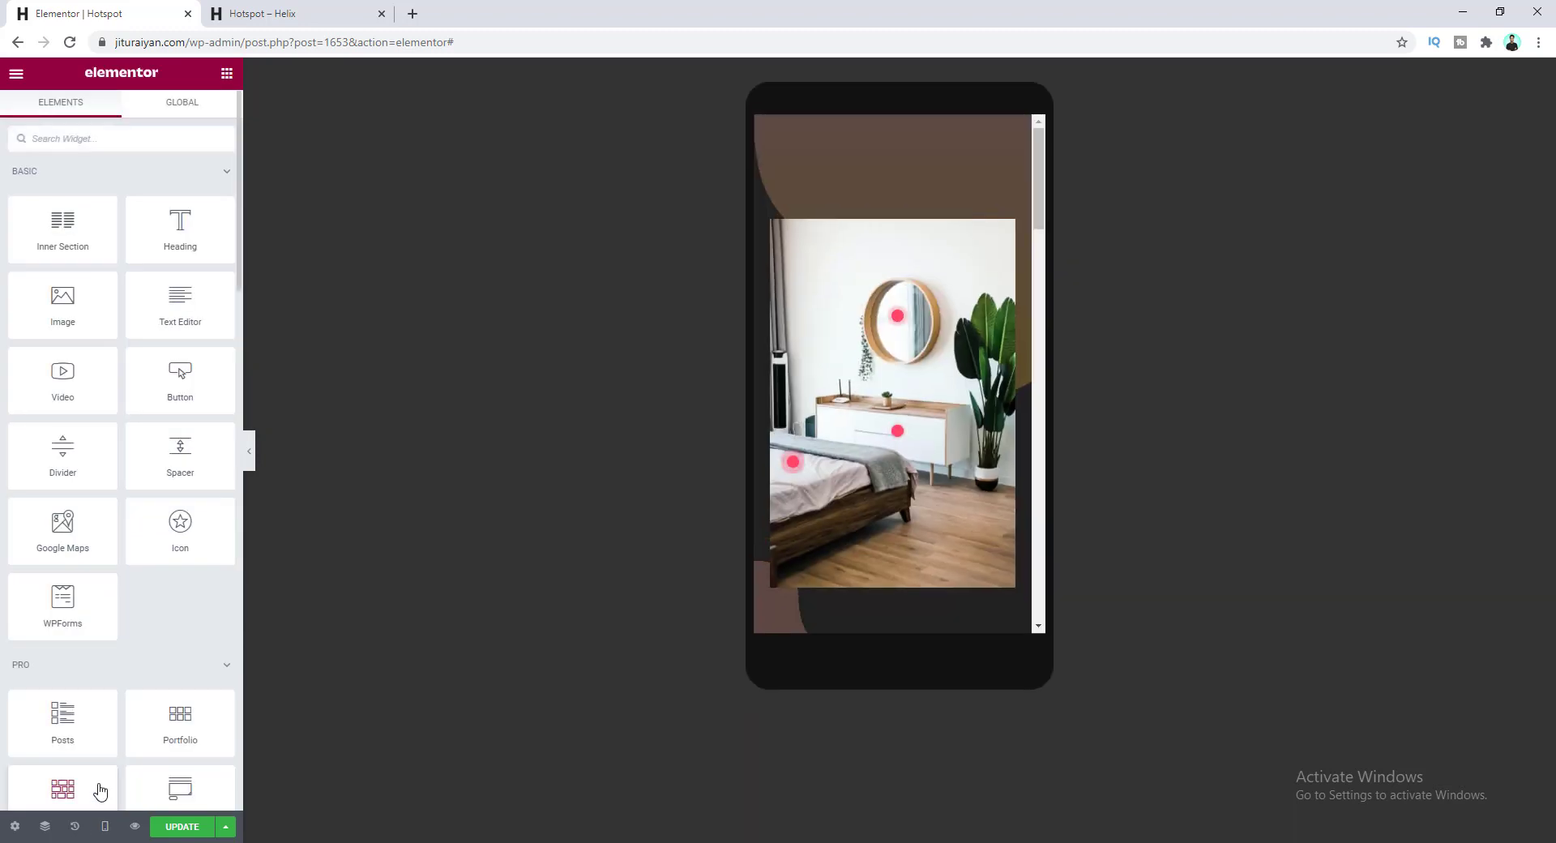
pyautogui.moveTo(899, 329)
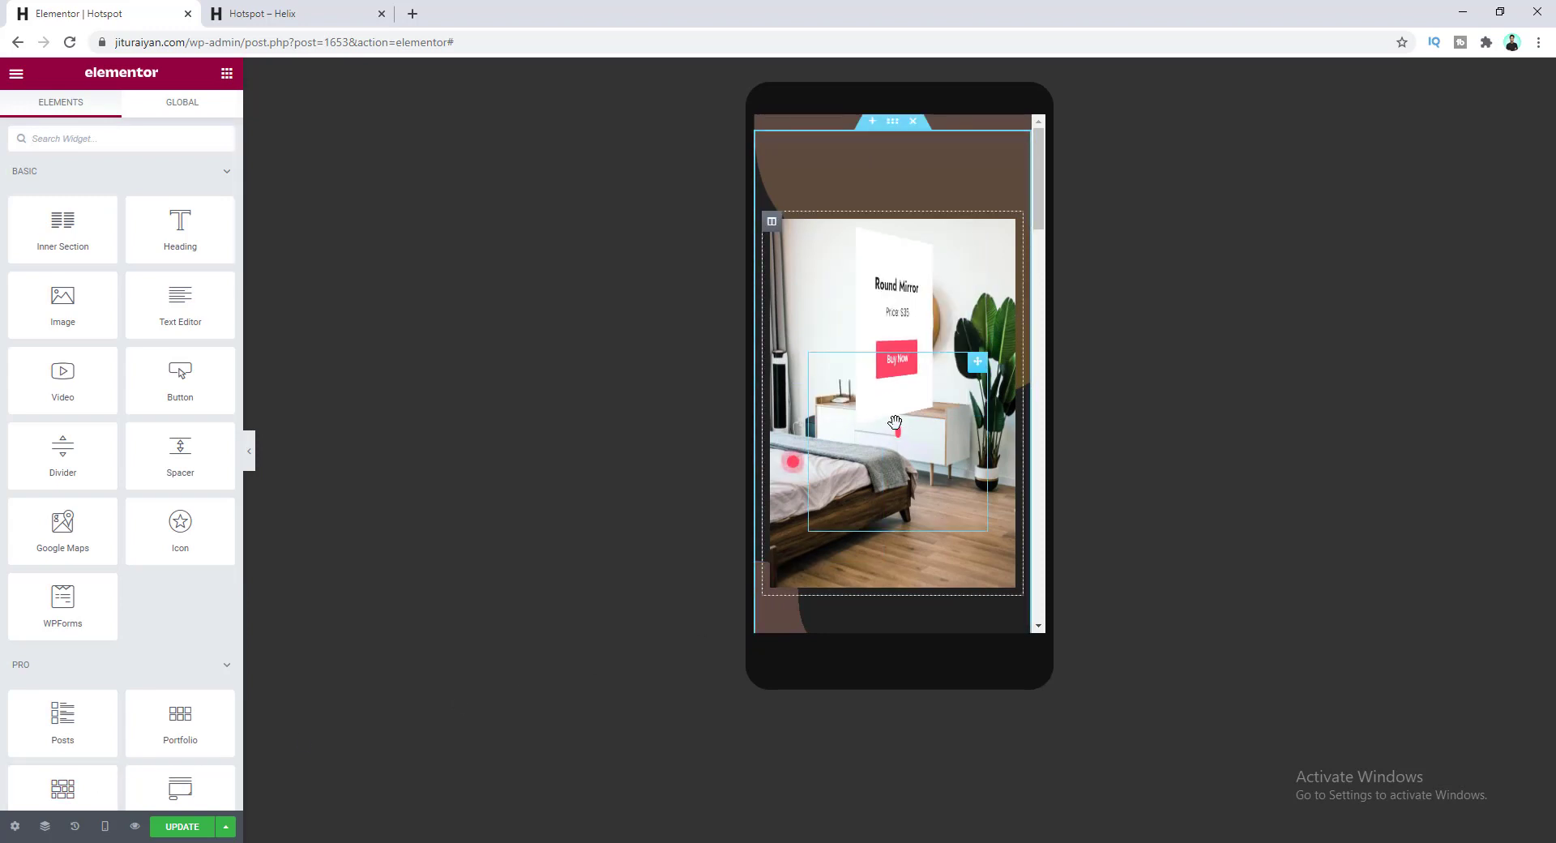
pyautogui.moveTo(798, 476)
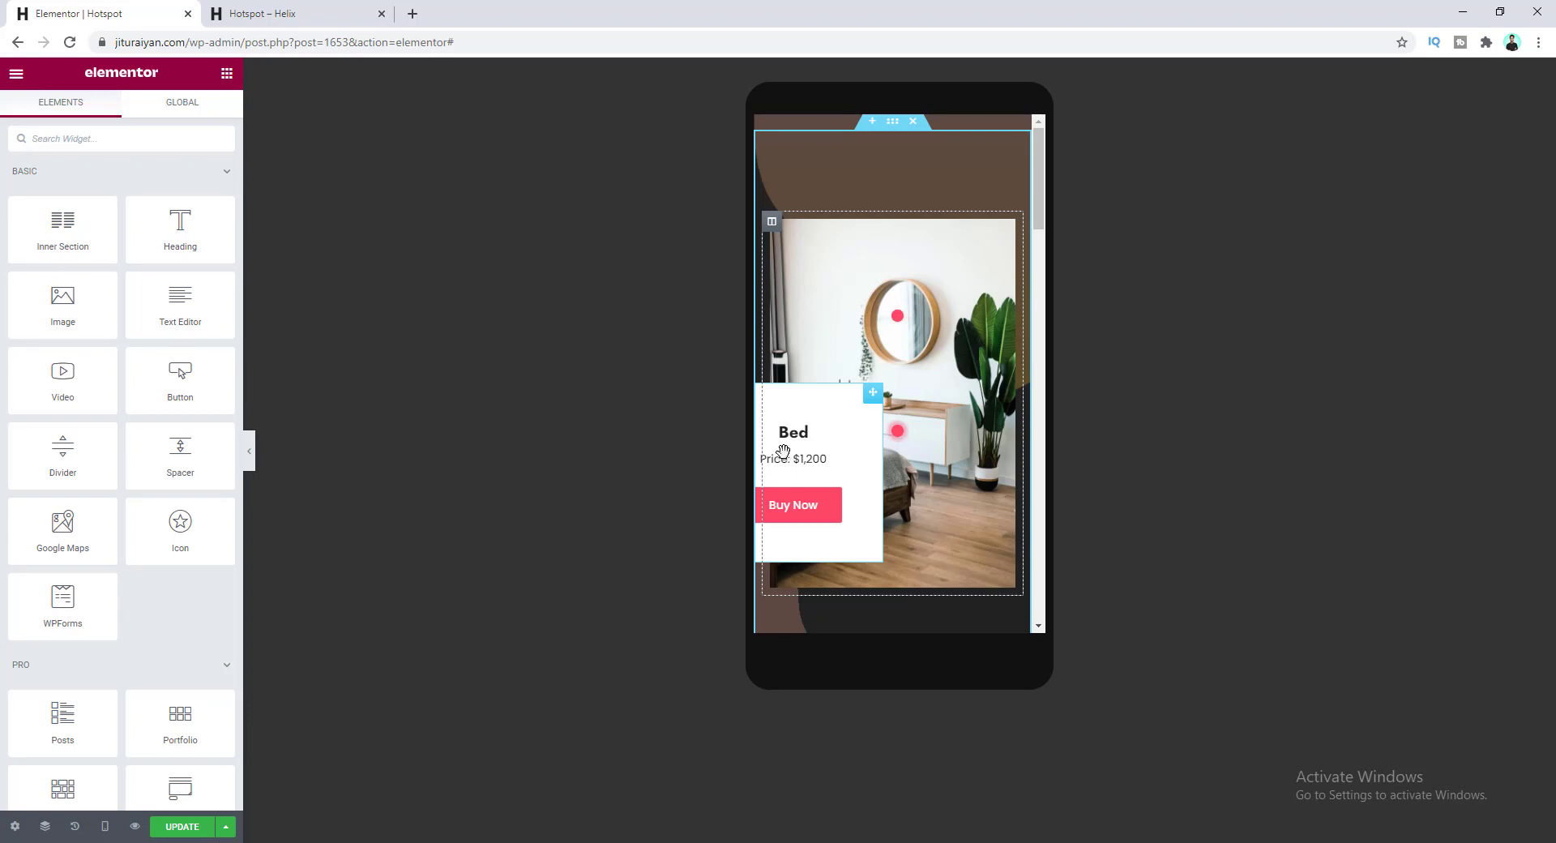
# - Position the Bed card with percent offsets: 32 horizontally and 82 vertically
pyautogui.click(819, 419)
pyautogui.click(202, 114)
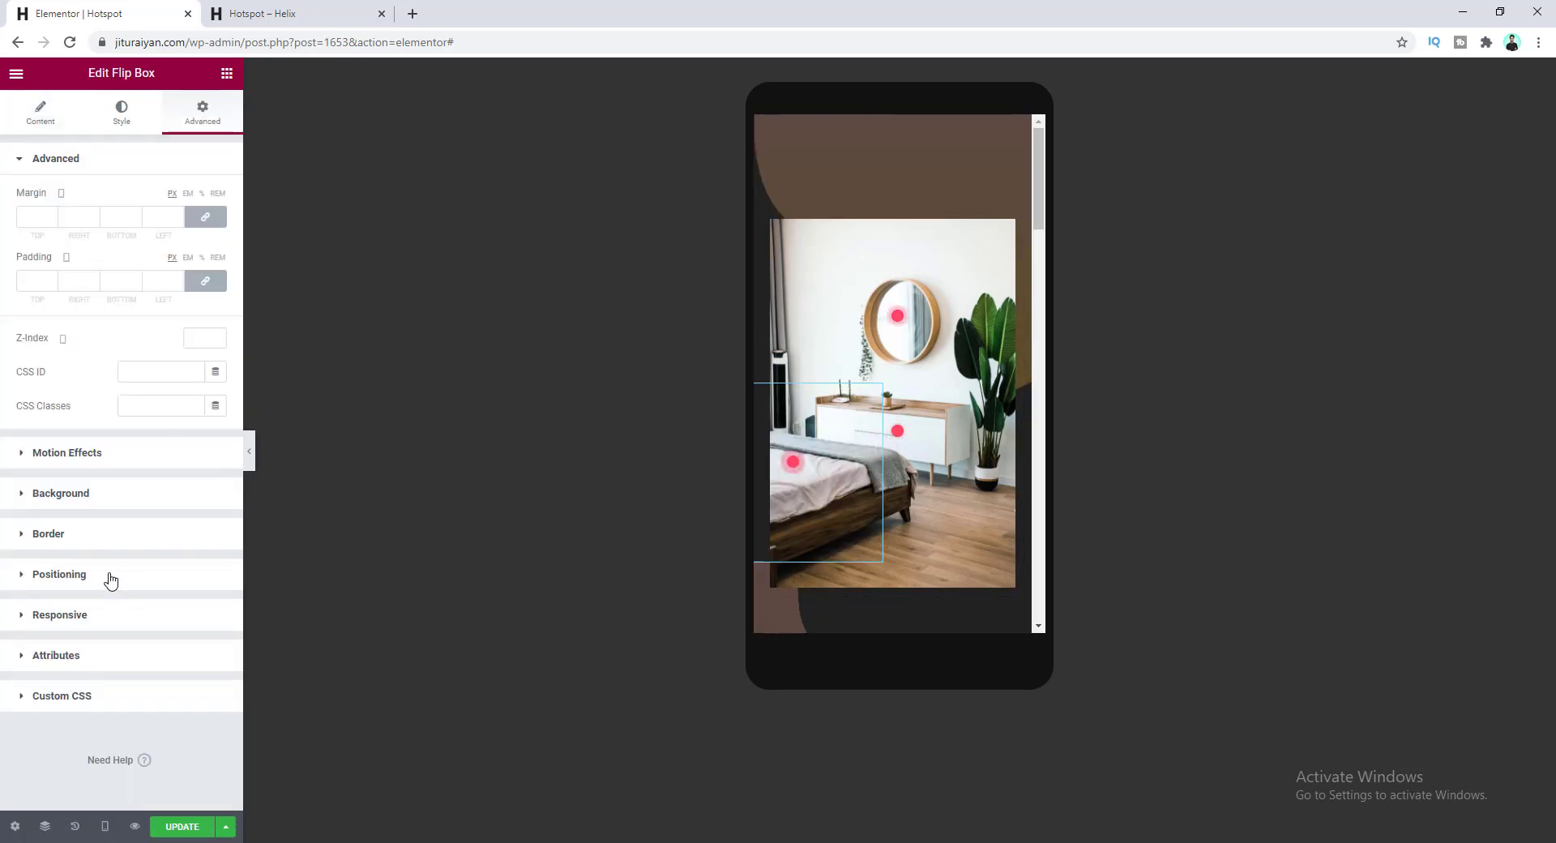
pyautogui.click(106, 578)
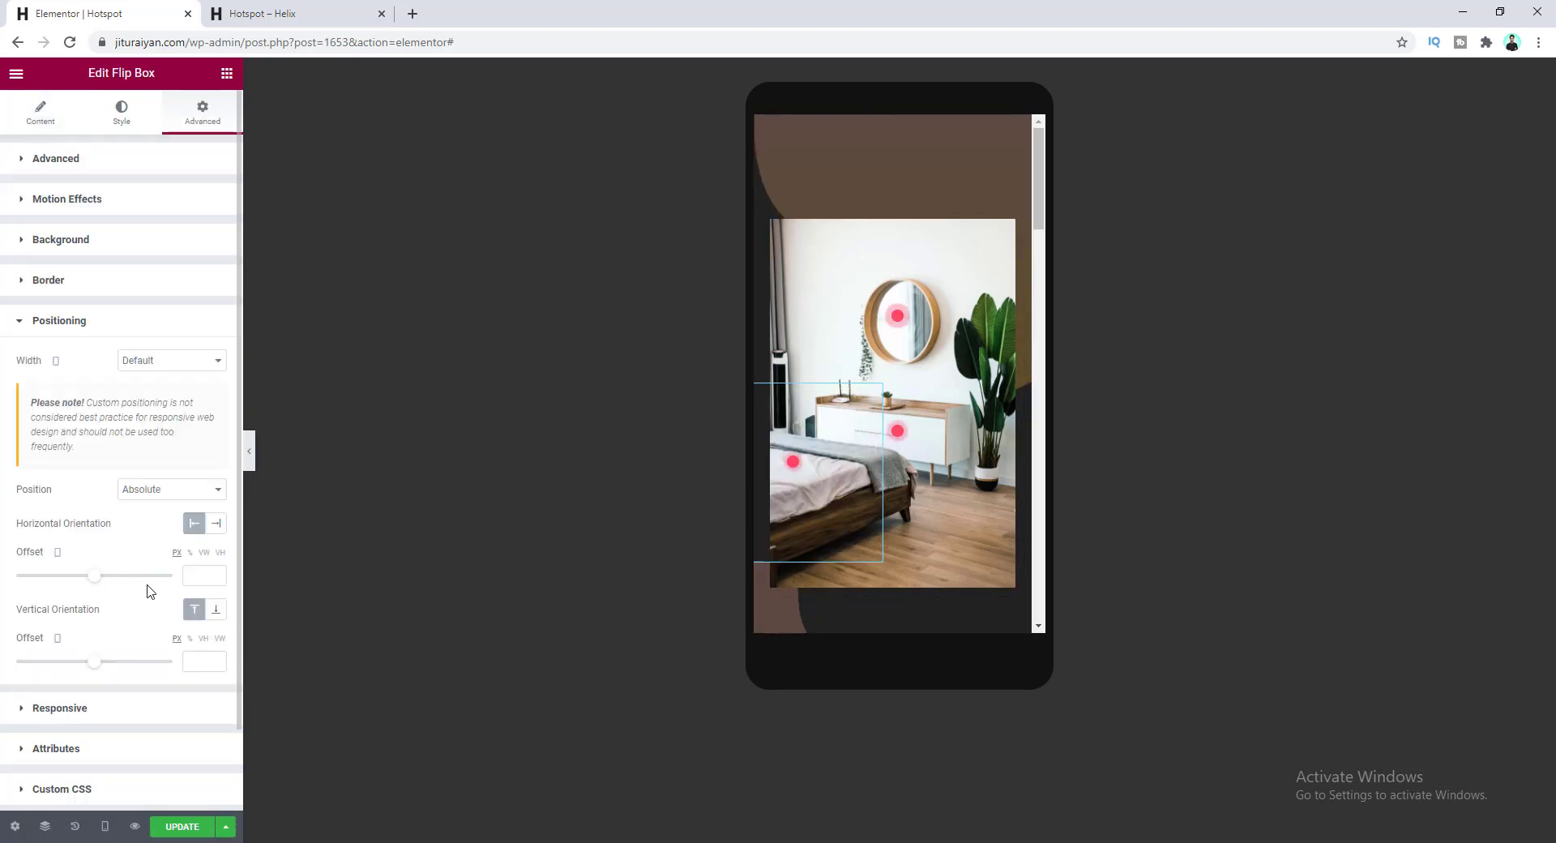
pyautogui.click(190, 553)
pyautogui.moveTo(101, 576); pyautogui.dragTo(106, 575)
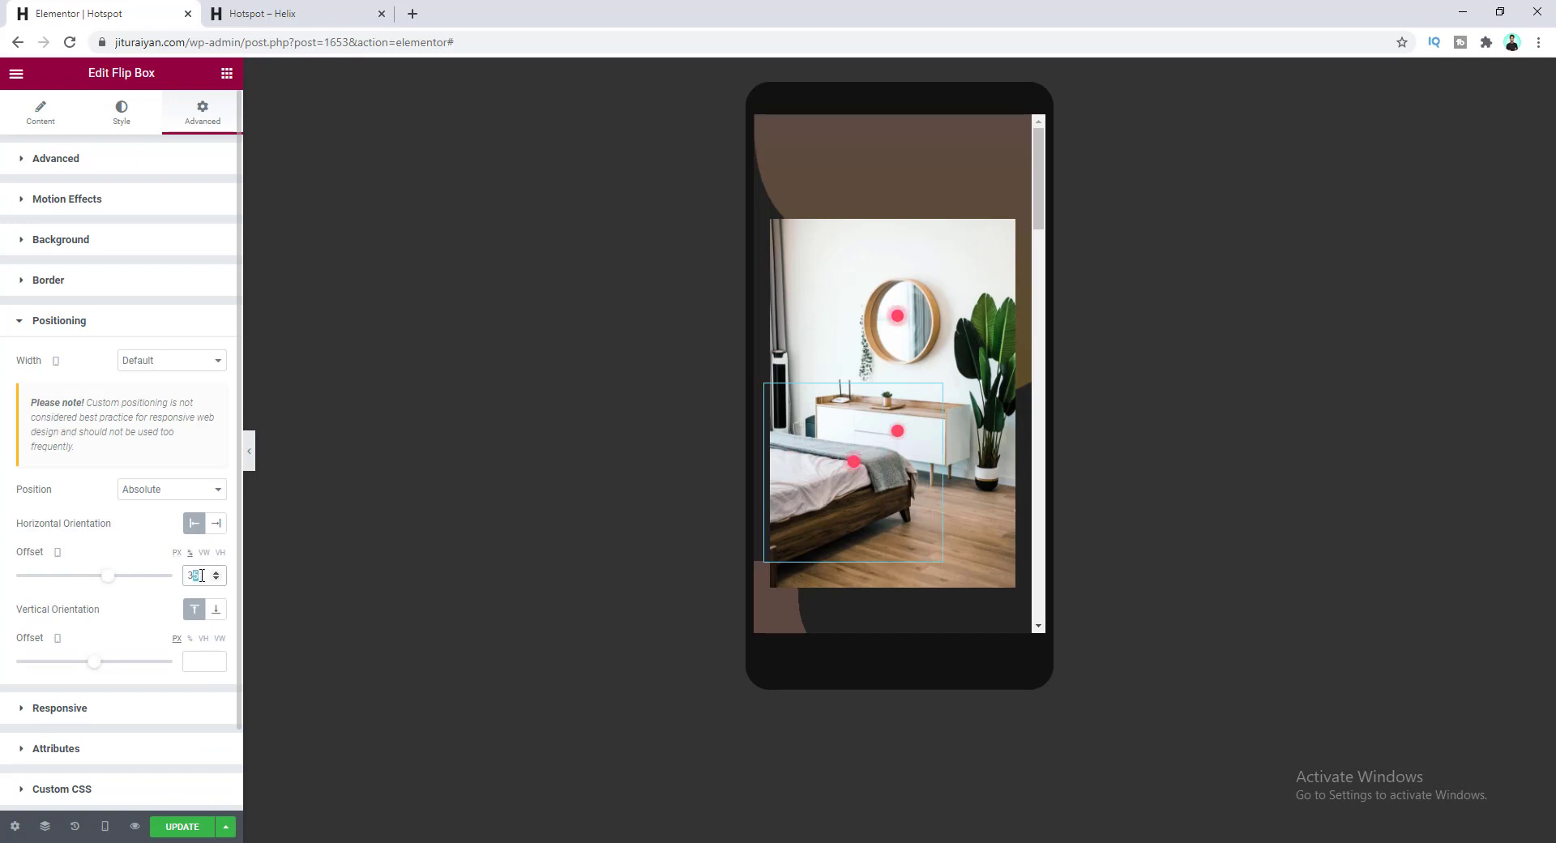
pyautogui.click(190, 639)
pyautogui.click(127, 662)
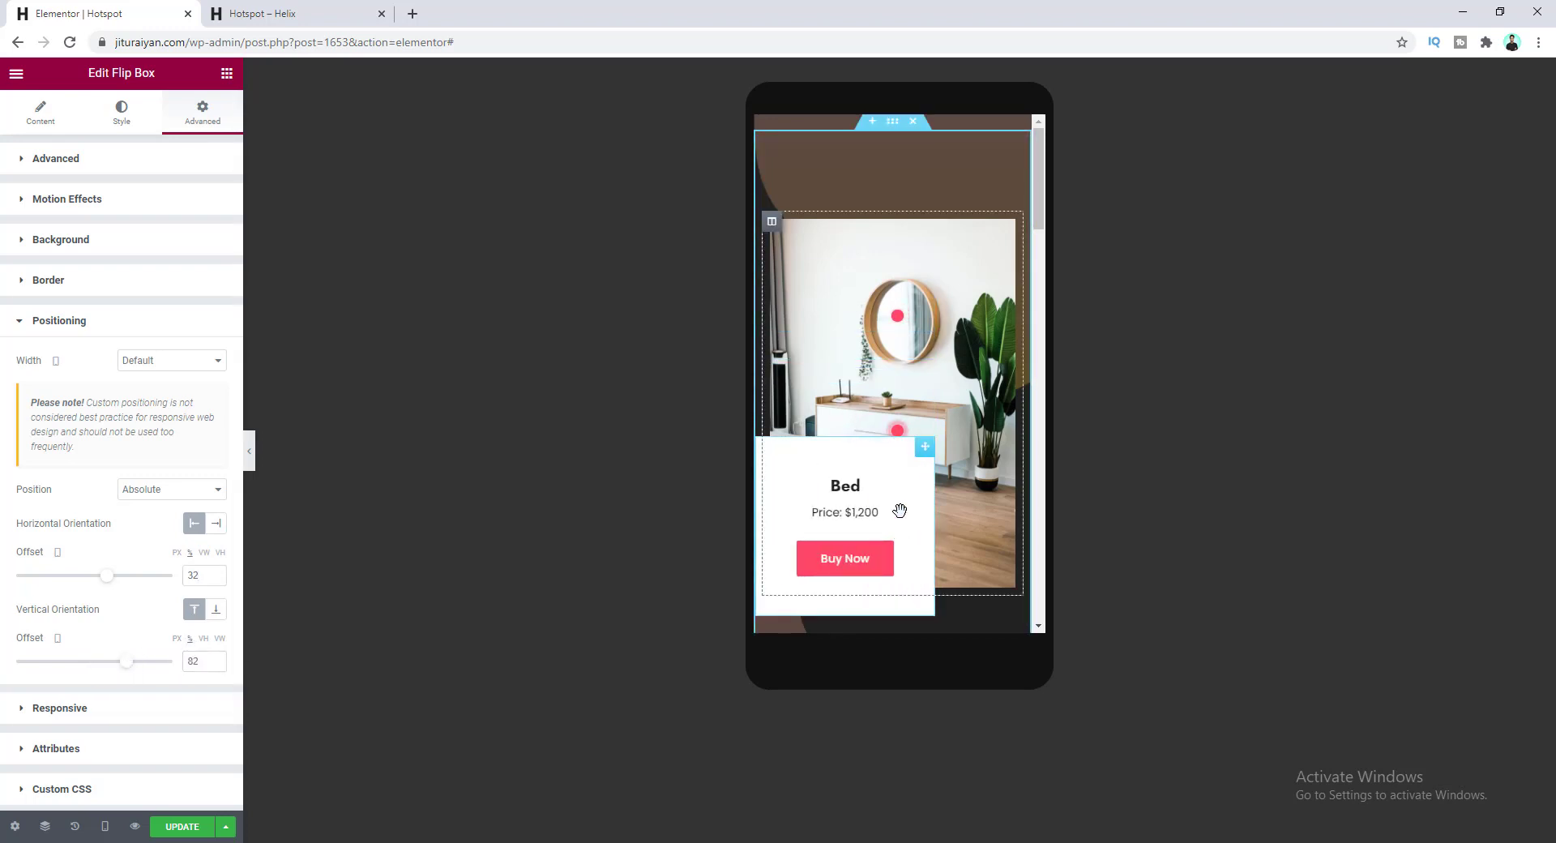
# - Give the Wardrobe card a Z-Index of 1
pyautogui.moveTo(908, 428)
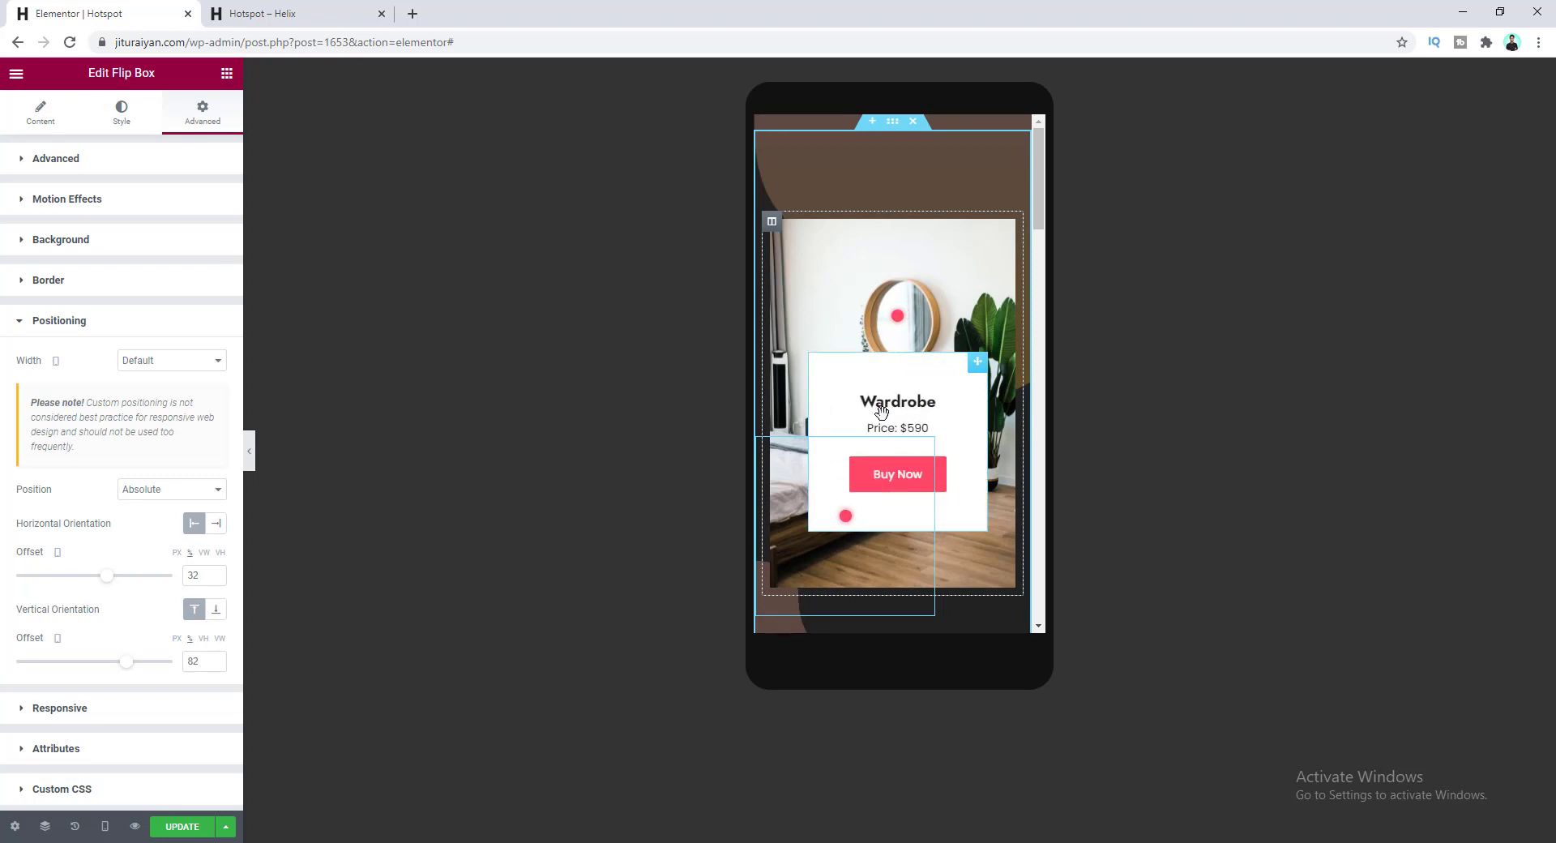
pyautogui.click(976, 363)
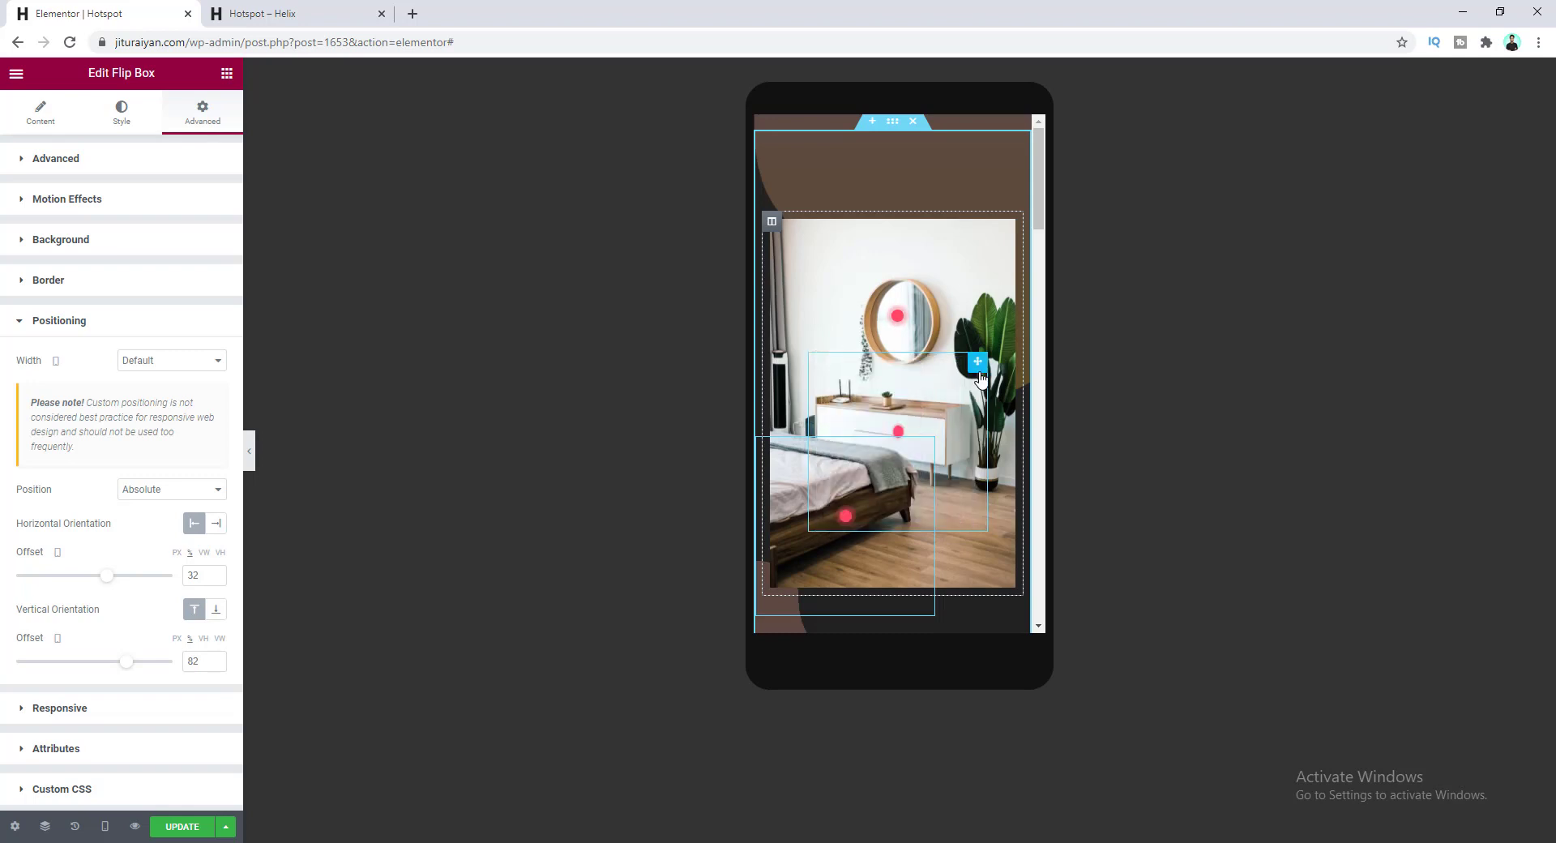
pyautogui.click(202, 114)
pyautogui.click(206, 337)
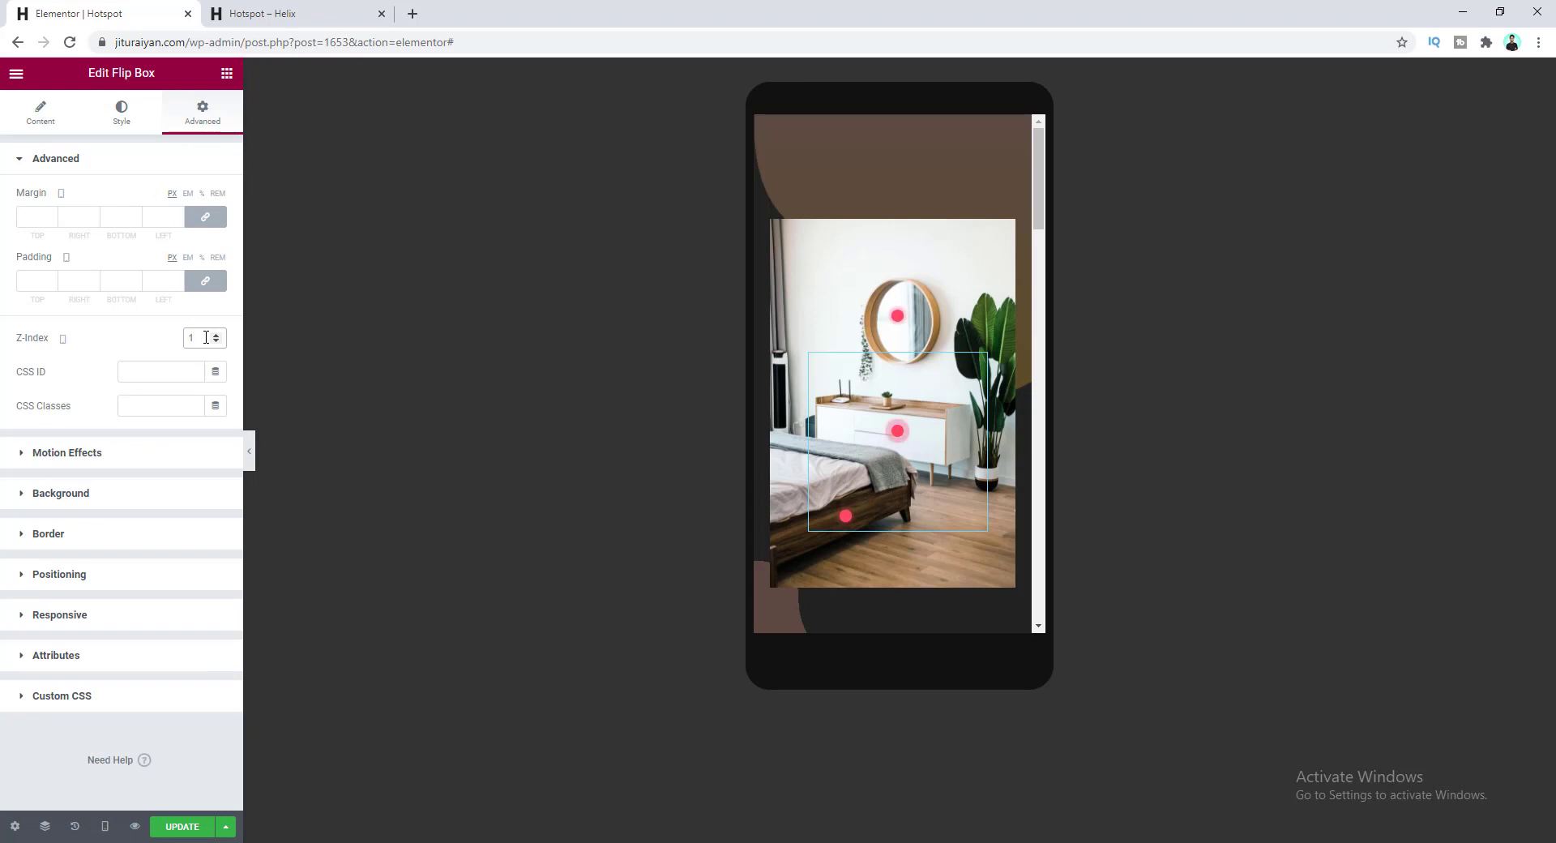
pyautogui.moveTo(826, 533)
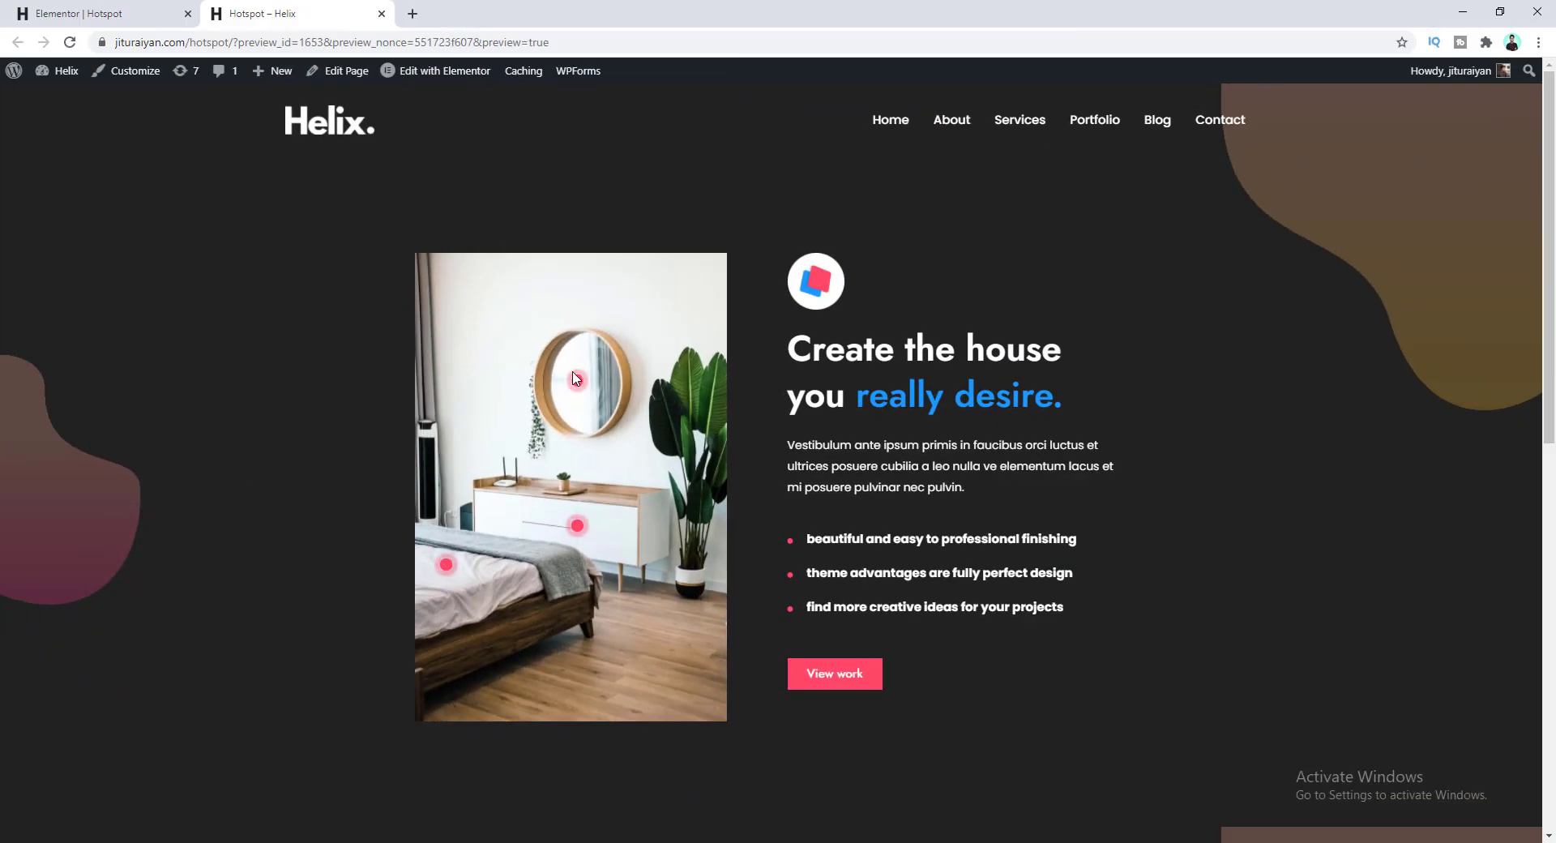
pyautogui.click(574, 378)
pyautogui.click(577, 526)
pyautogui.click(444, 565)
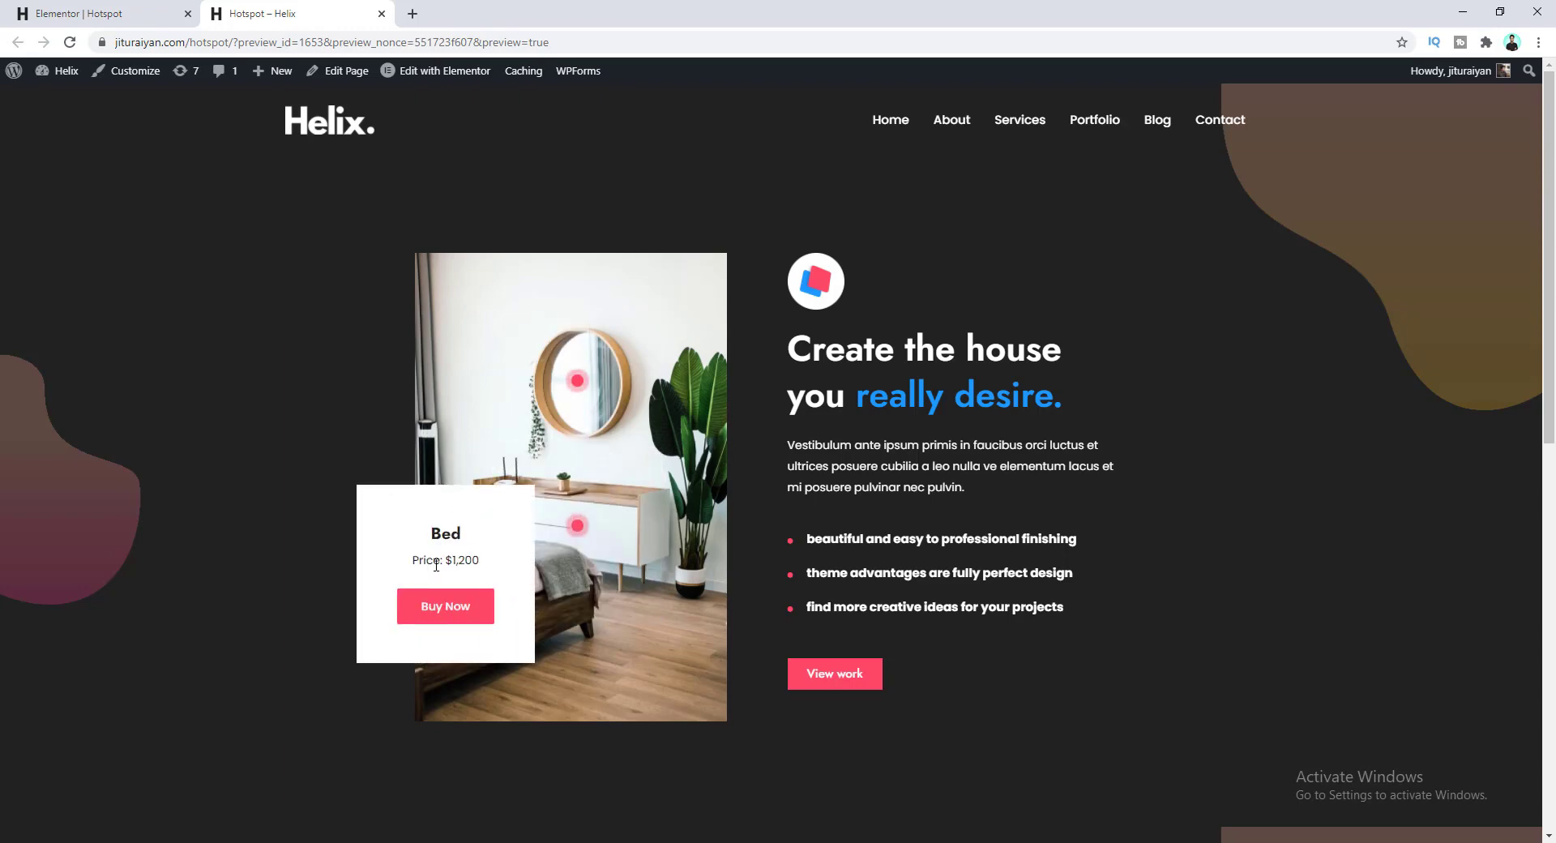
pyautogui.scroll(-1, 807, 171)
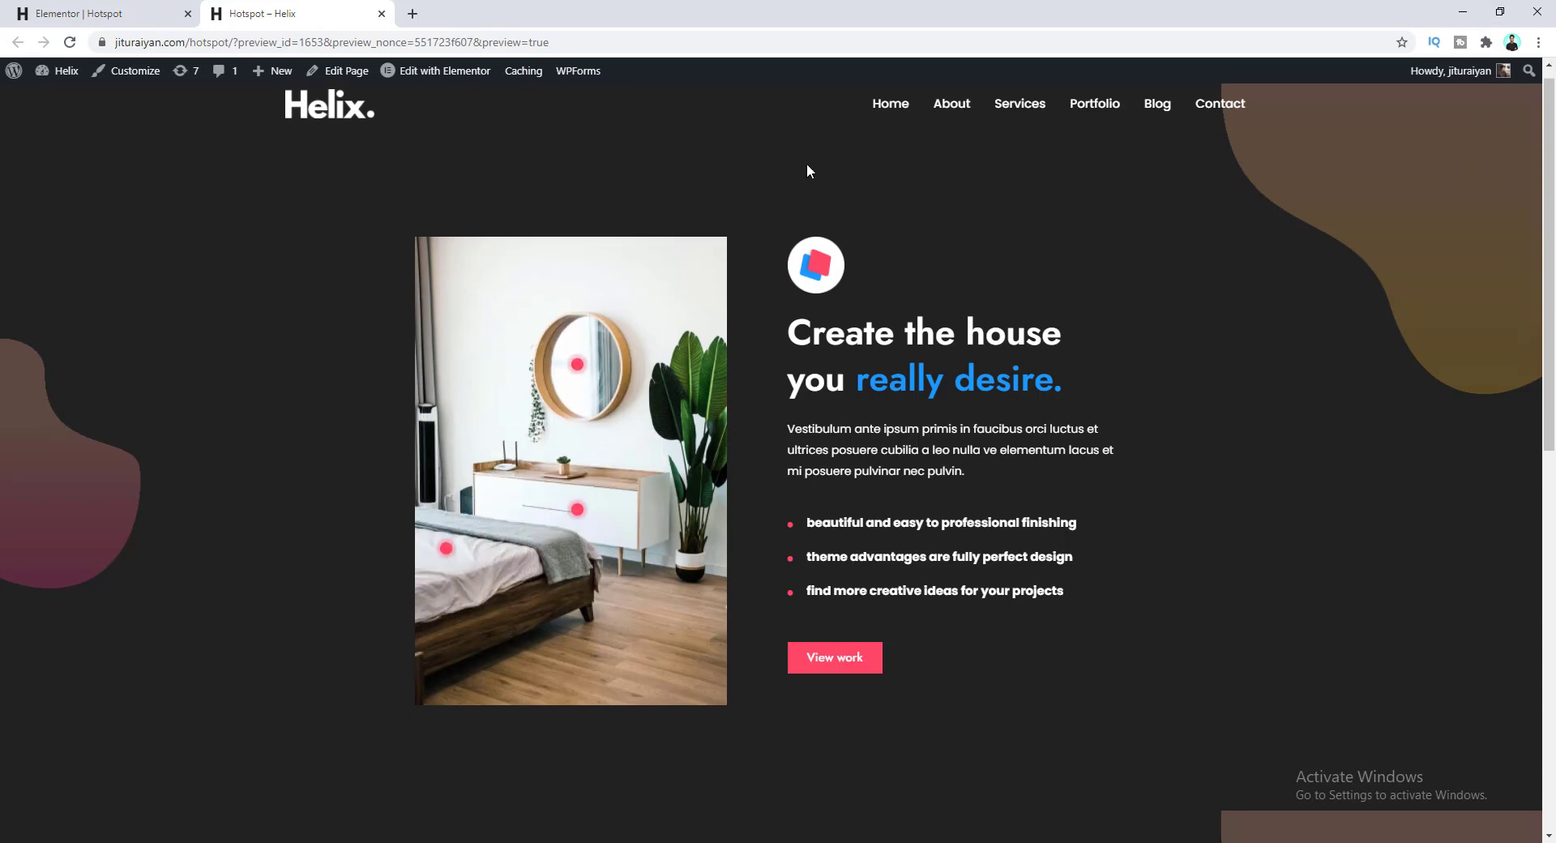
pyautogui.click(1499, 11)
pyautogui.moveTo(1380, 297); pyautogui.dragTo(919, 296)
pyautogui.scroll(-6, 632, 445)
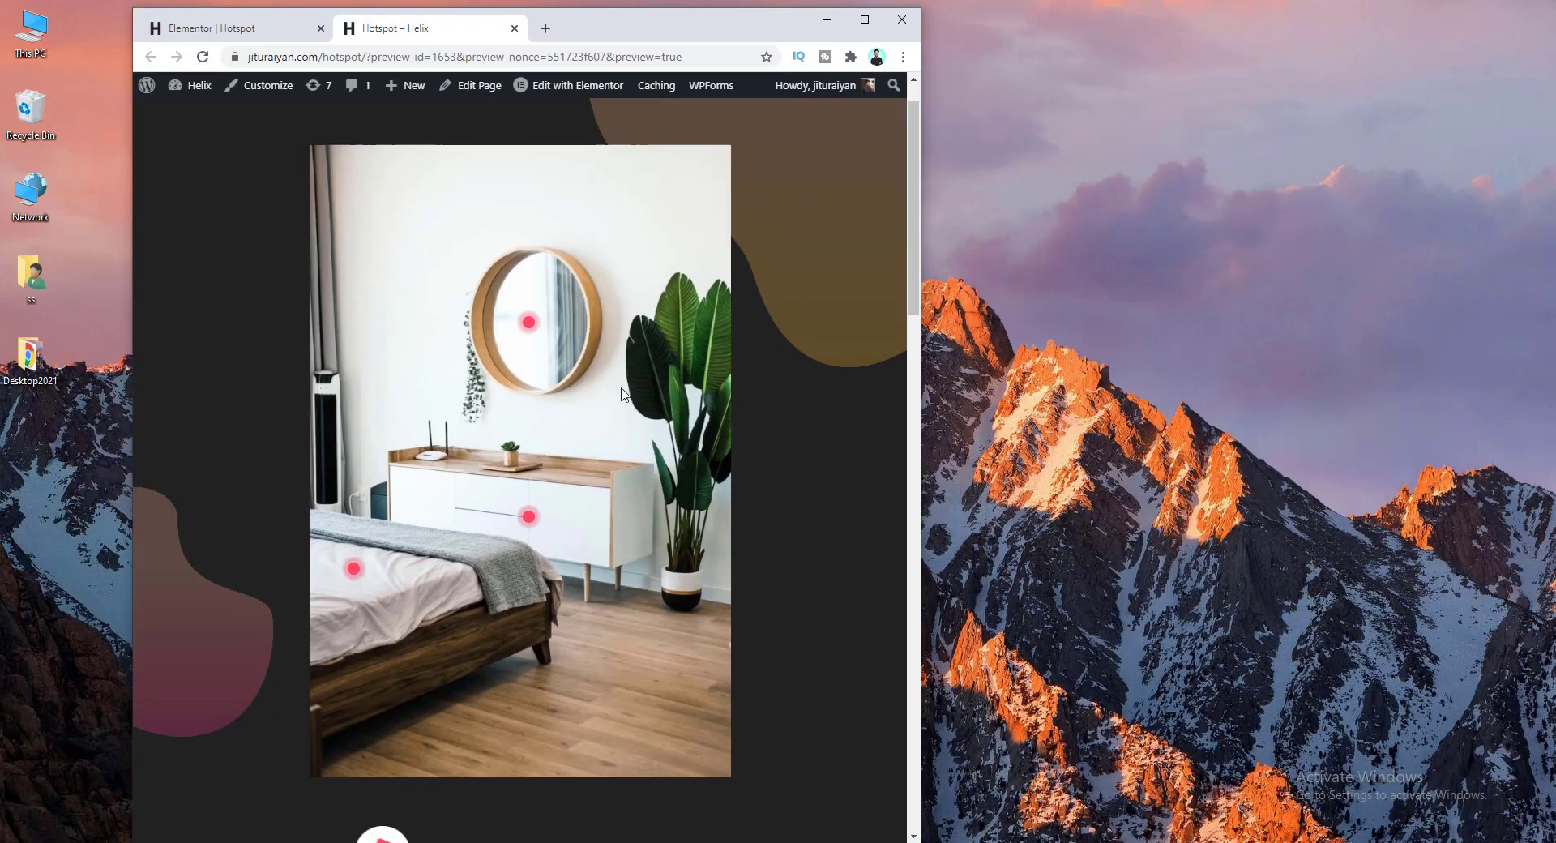
pyautogui.scroll(6, 634, 445)
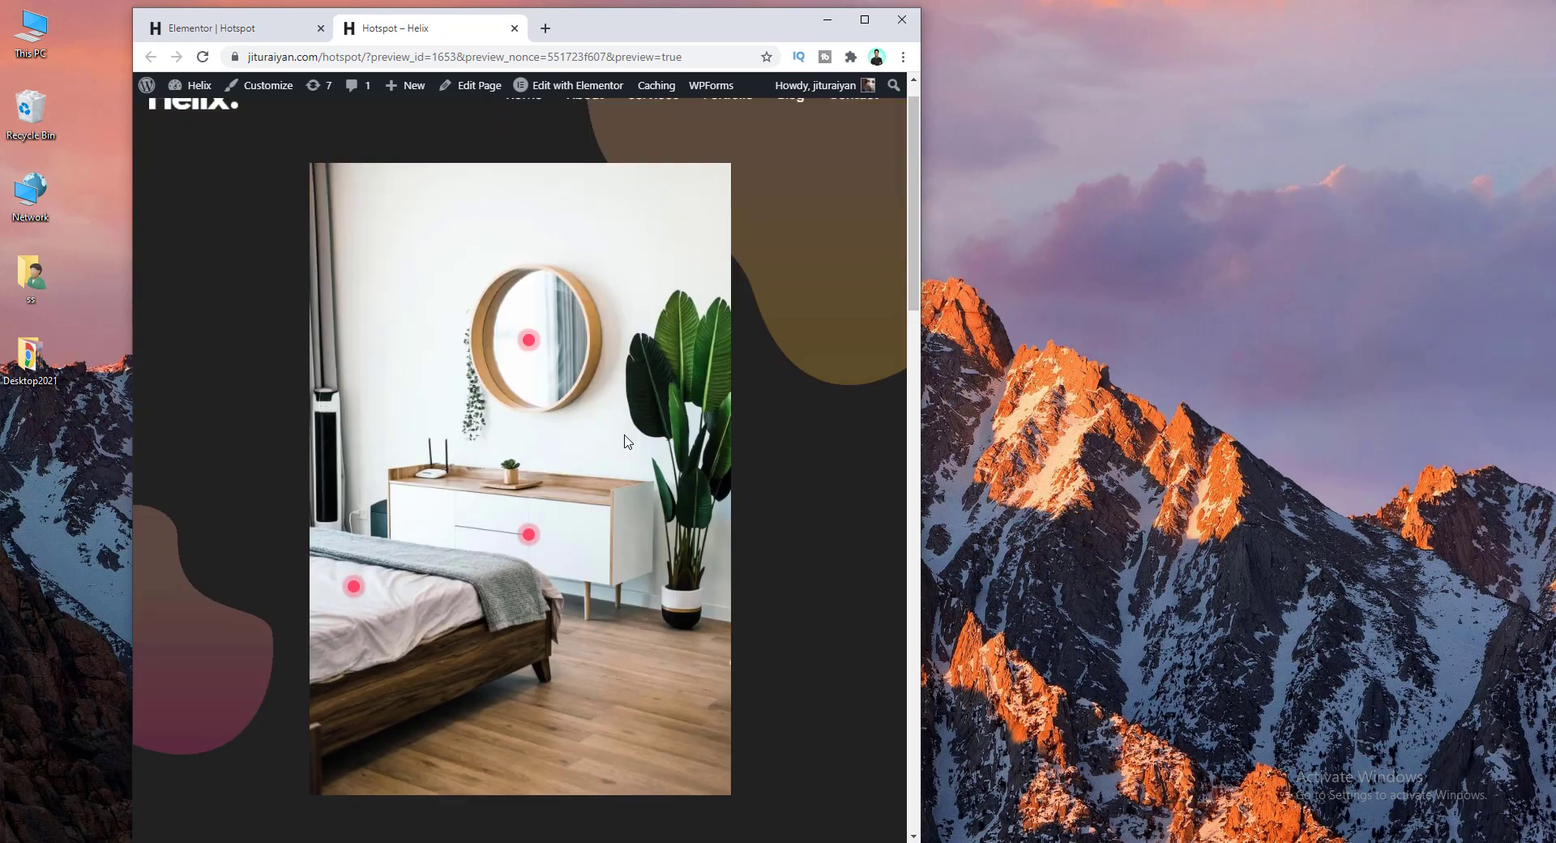
pyautogui.moveTo(525, 581)
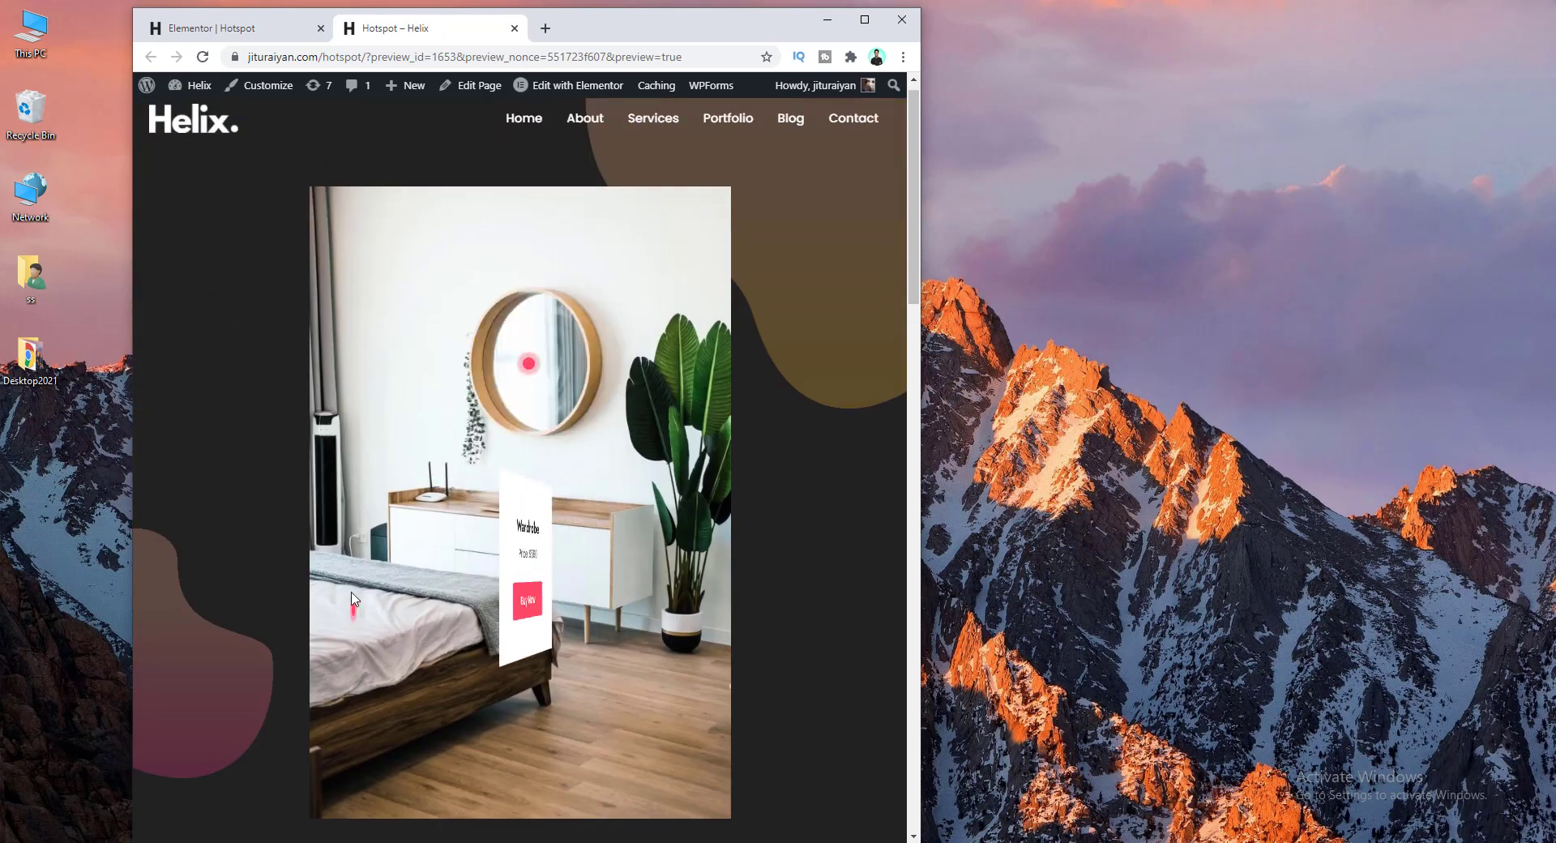
pyautogui.moveTo(911, 472); pyautogui.dragTo(536, 471)
pyautogui.scroll(-3, 259, 462)
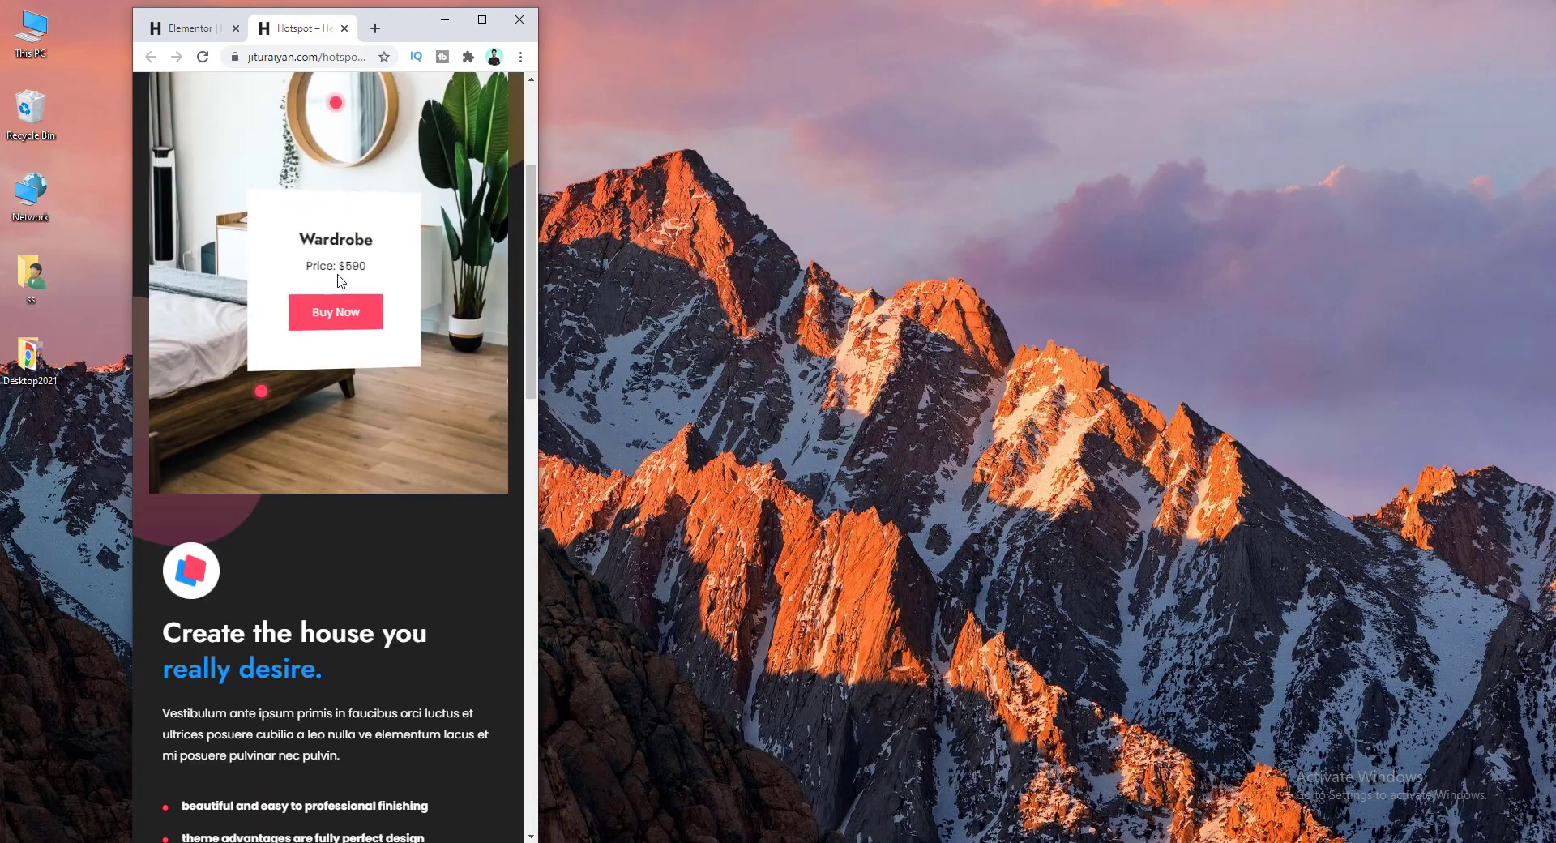
pyautogui.moveTo(261, 392)
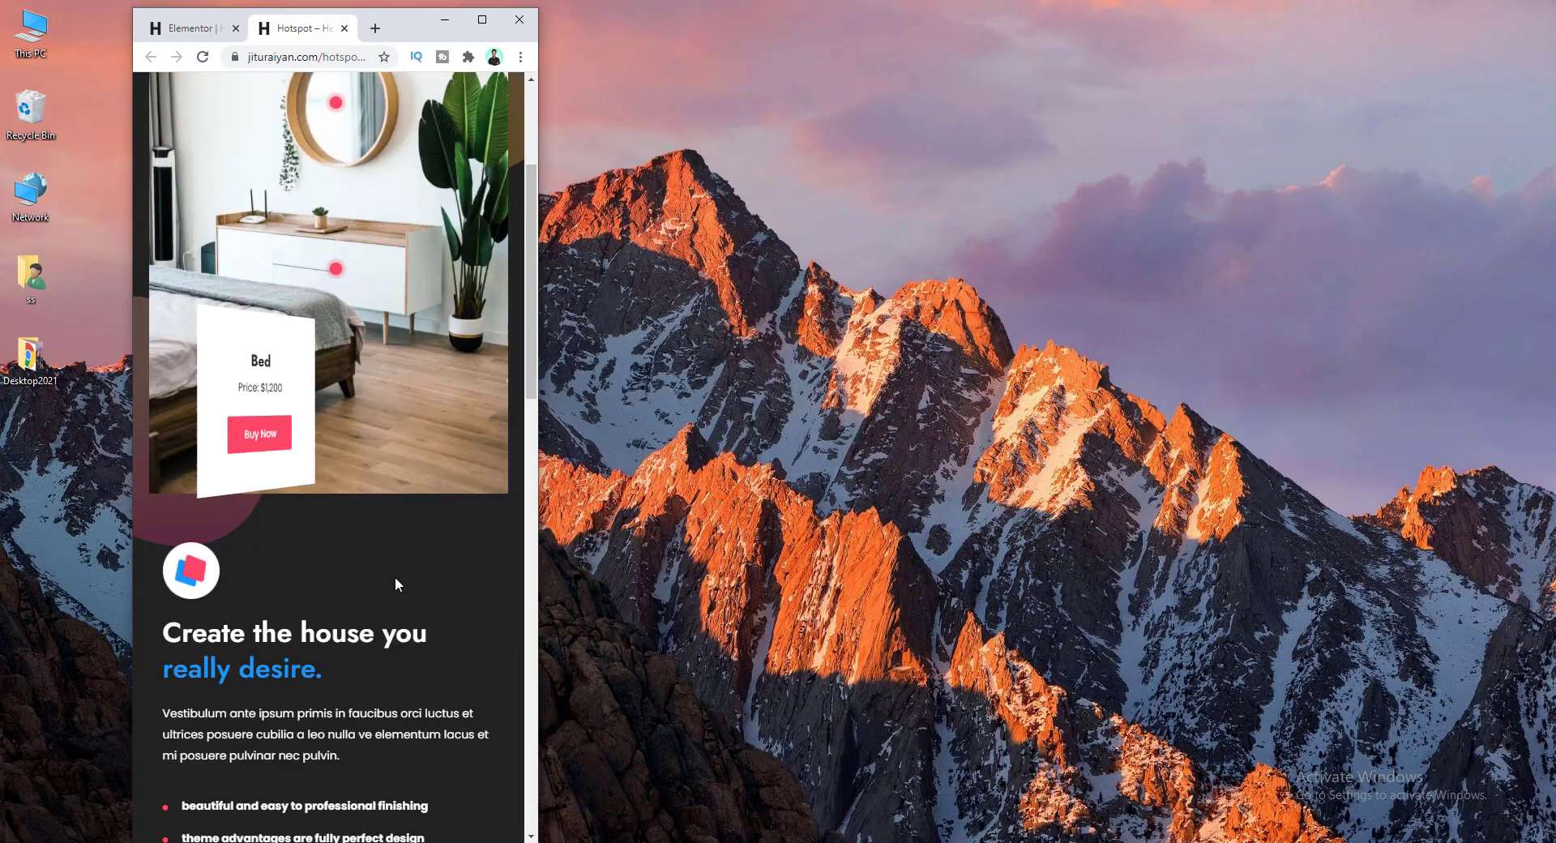